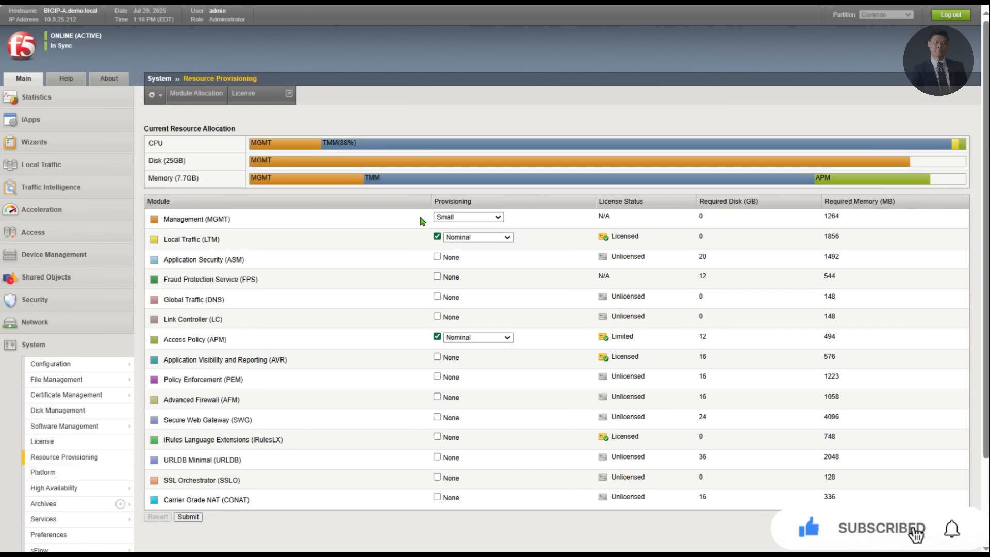
Step: Expand the Access section and show the Authentication submenu with RADIUS, LDAP and Active Directory
mouse_move(586, 183)
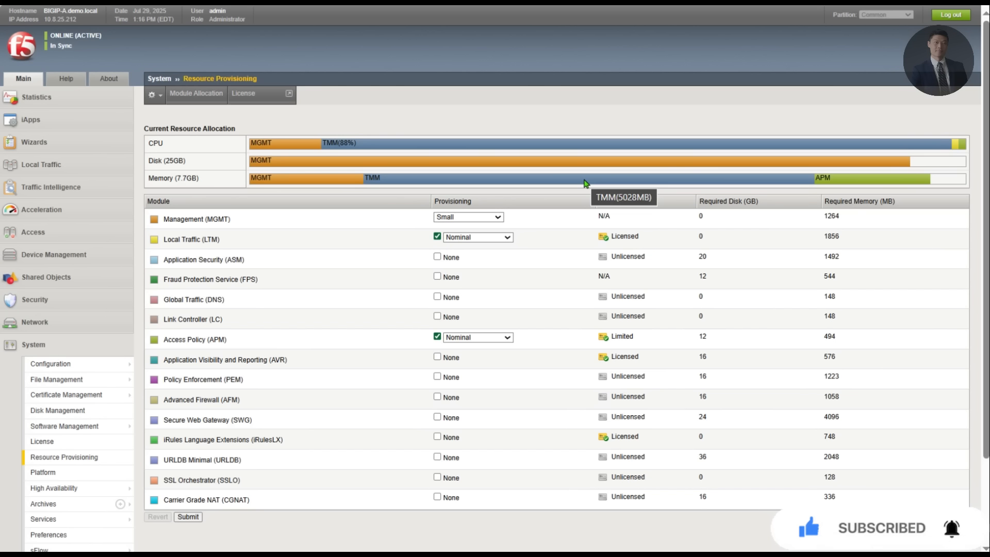
left_click(52, 233)
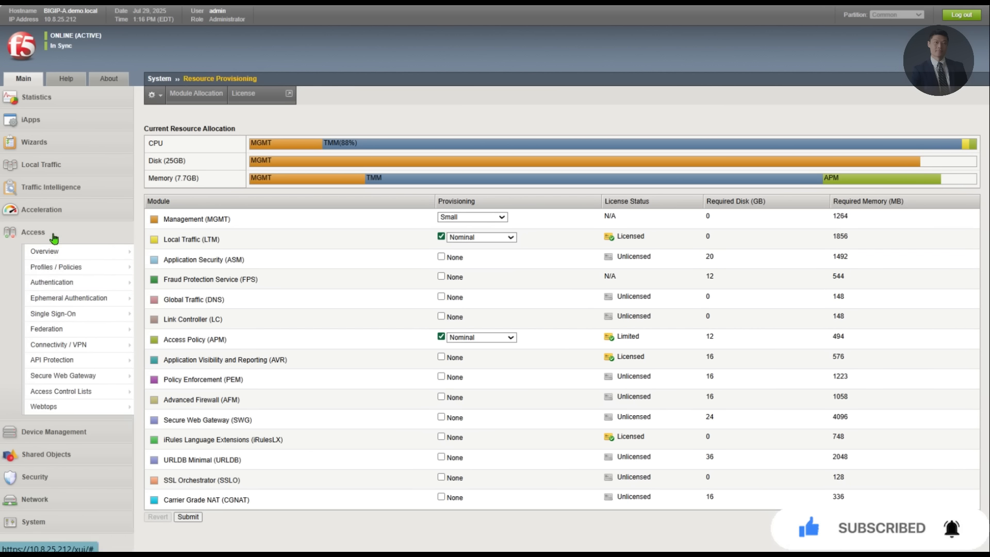
mouse_move(77, 266)
mouse_move(114, 285)
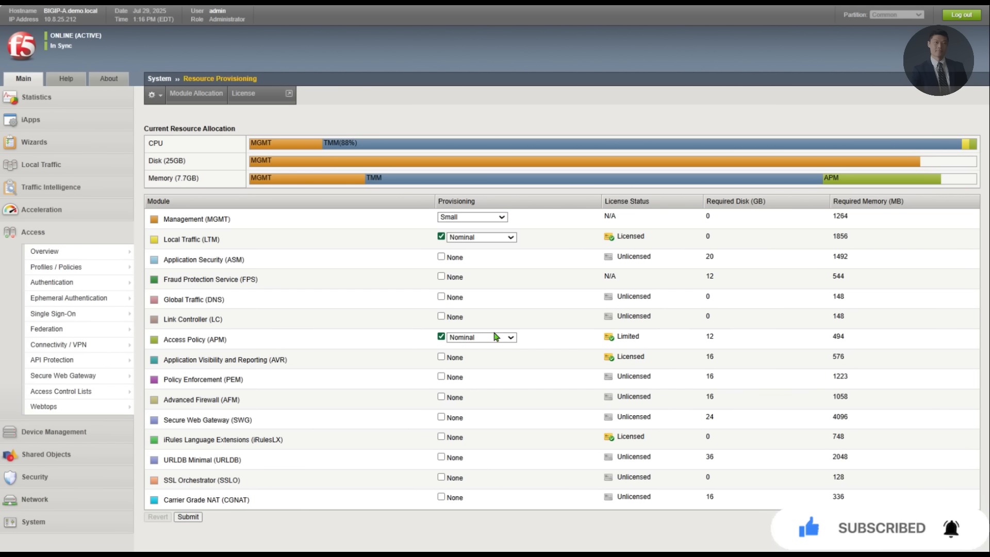
left_click(72, 234)
left_click(44, 232)
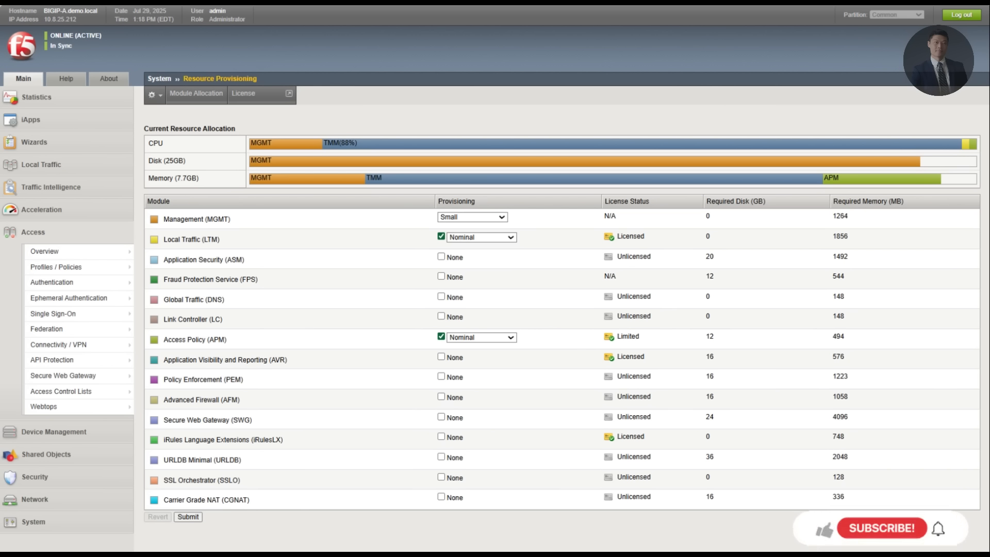
mouse_move(60, 296)
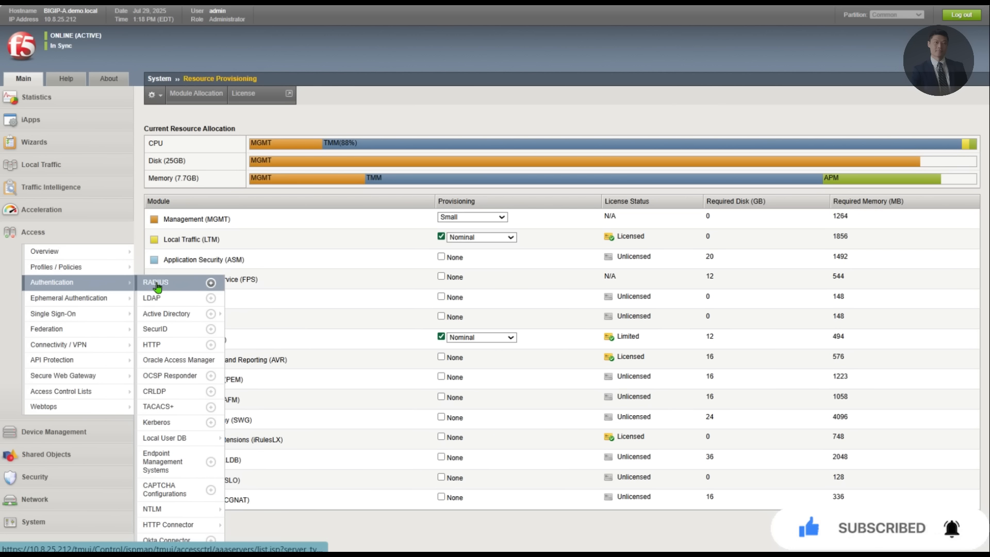
mouse_move(170, 316)
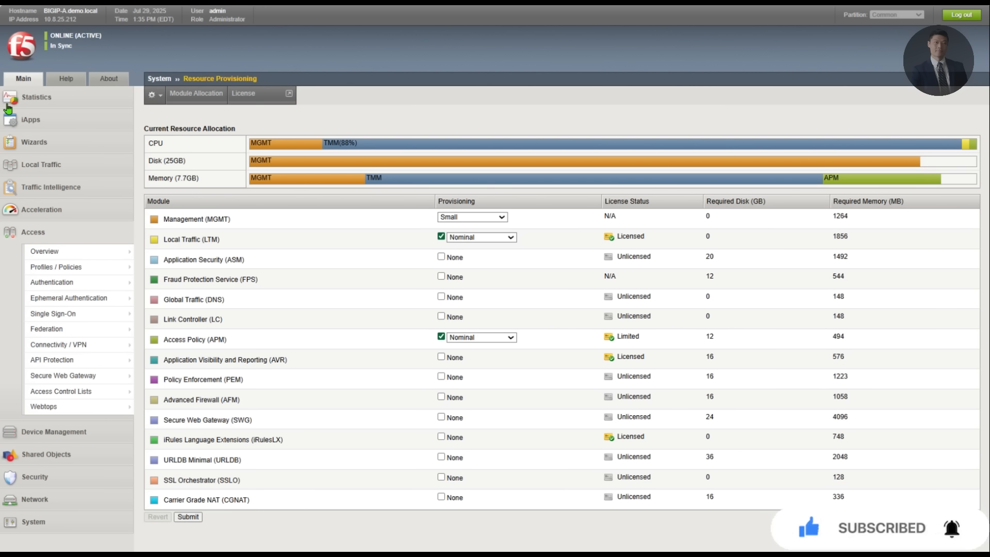
Step: Open wiki.pool, check its wiki.mon health monitor and view its three members
left_click(115, 277)
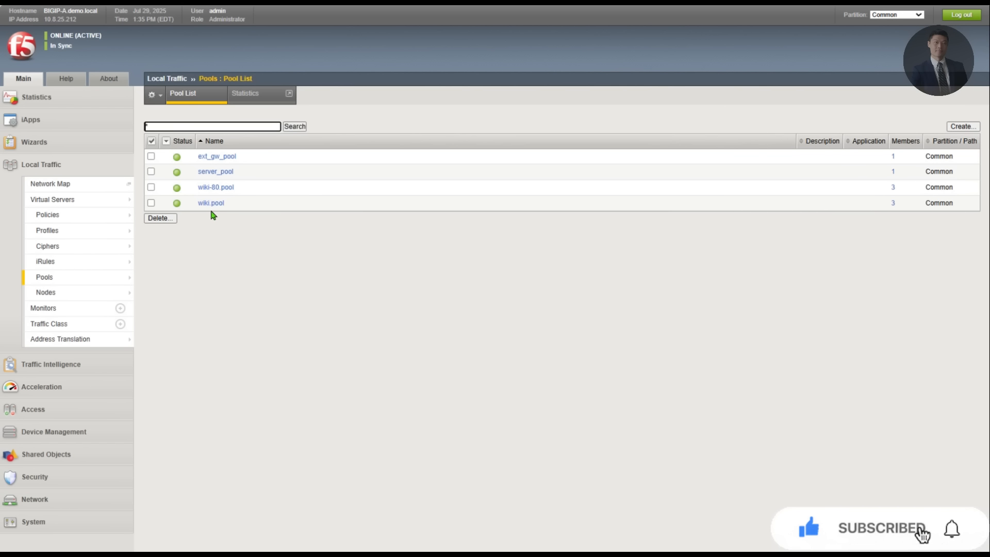
left_click(212, 204)
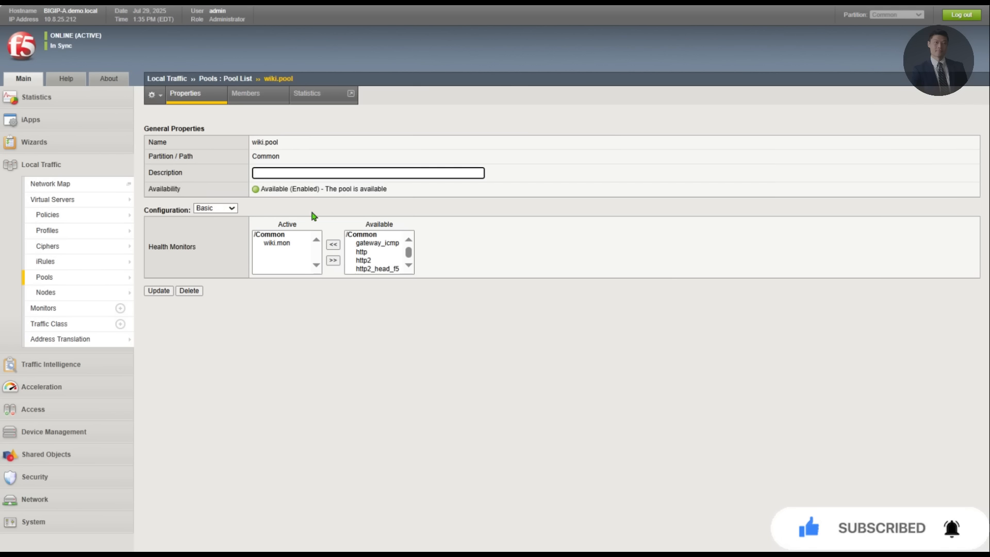
left_click(291, 245)
left_click(259, 97)
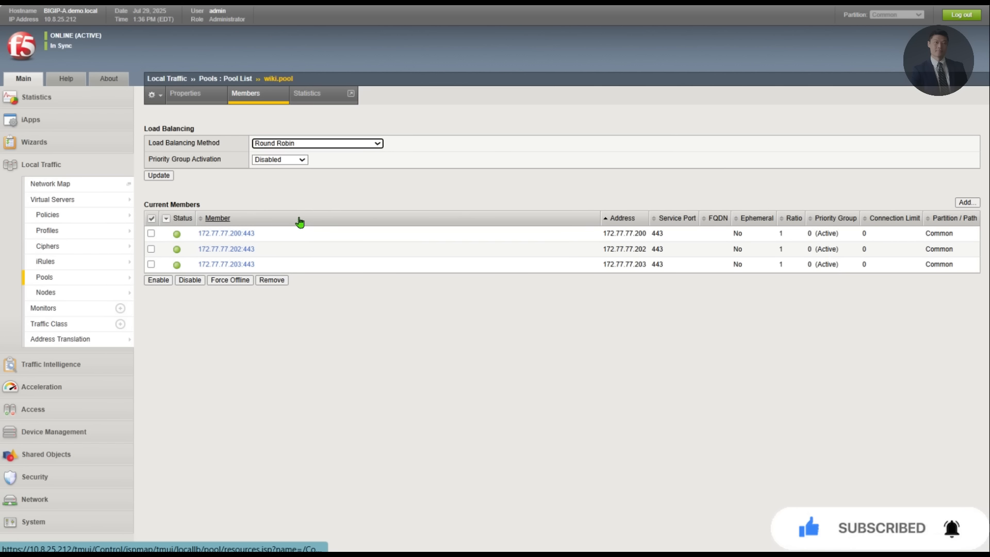
Step: Go to the Monitors list, reload it, and open the wiki.mon monitor
mouse_move(81, 290)
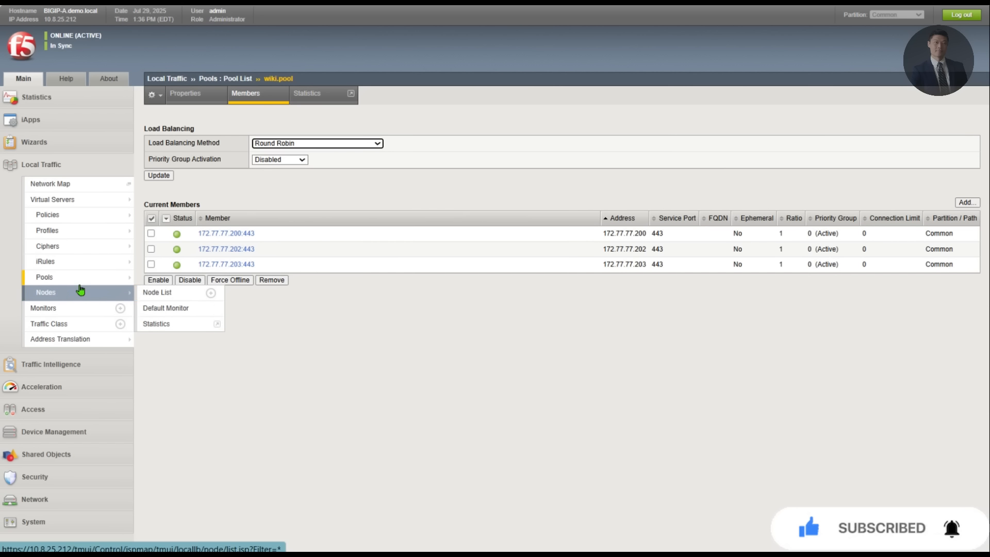
left_click(66, 310)
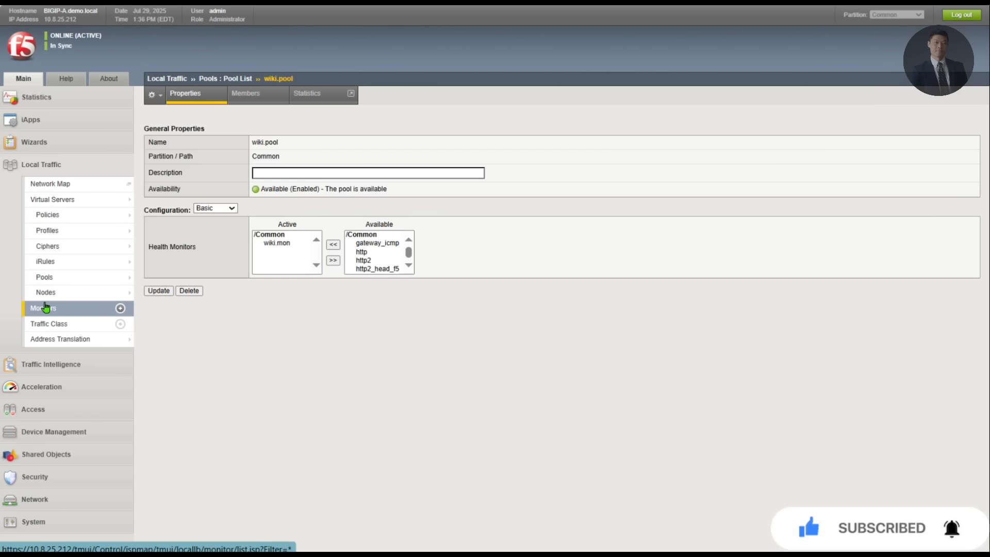
left_click(117, 310)
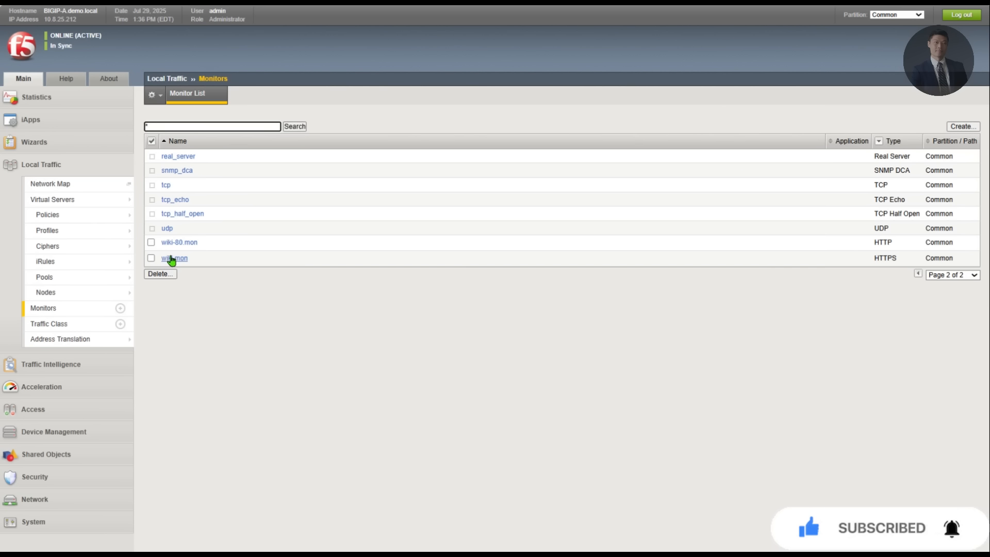
left_click(172, 258)
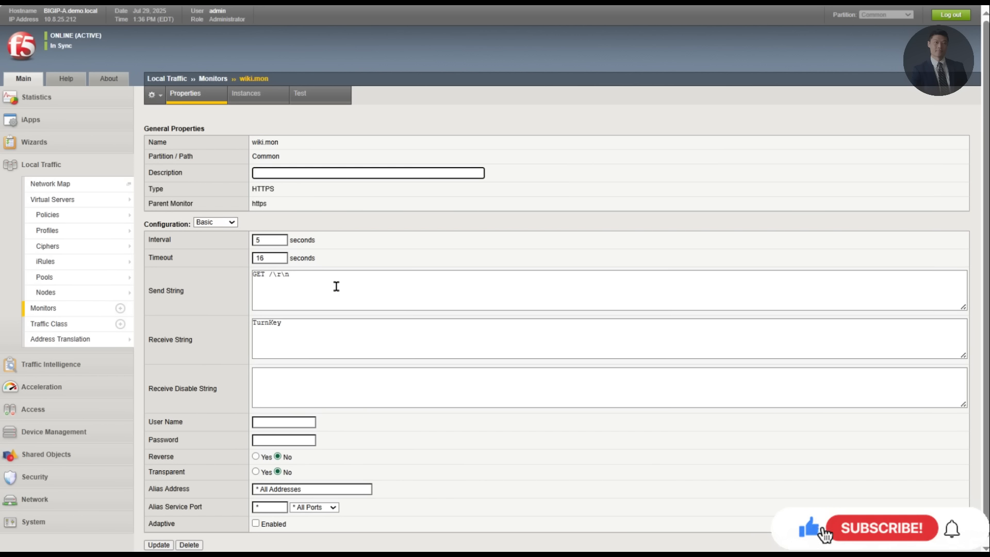
Step: Highlight wiki.mon's GET send string and TurnKey receive string, then show the Nodes list
left_click_drag(336, 286, 212, 277)
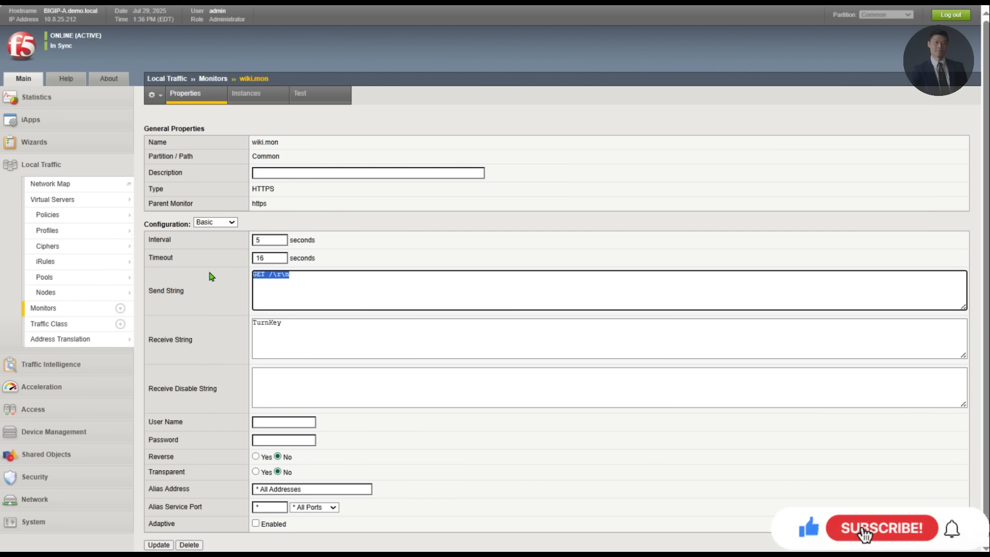
left_click(351, 283)
left_click_drag(354, 281, 267, 280)
left_click(348, 287)
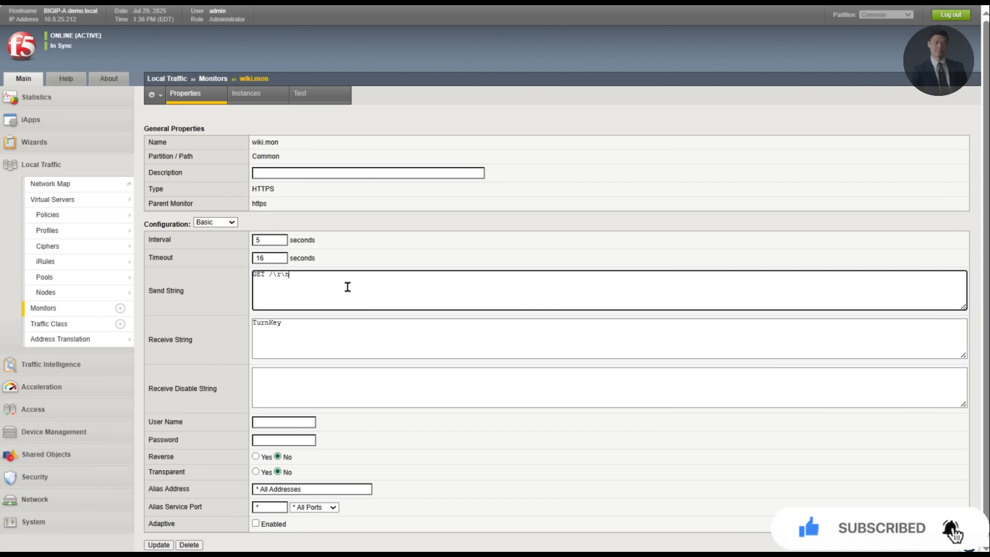
left_click_drag(328, 328, 203, 323)
left_click(327, 332)
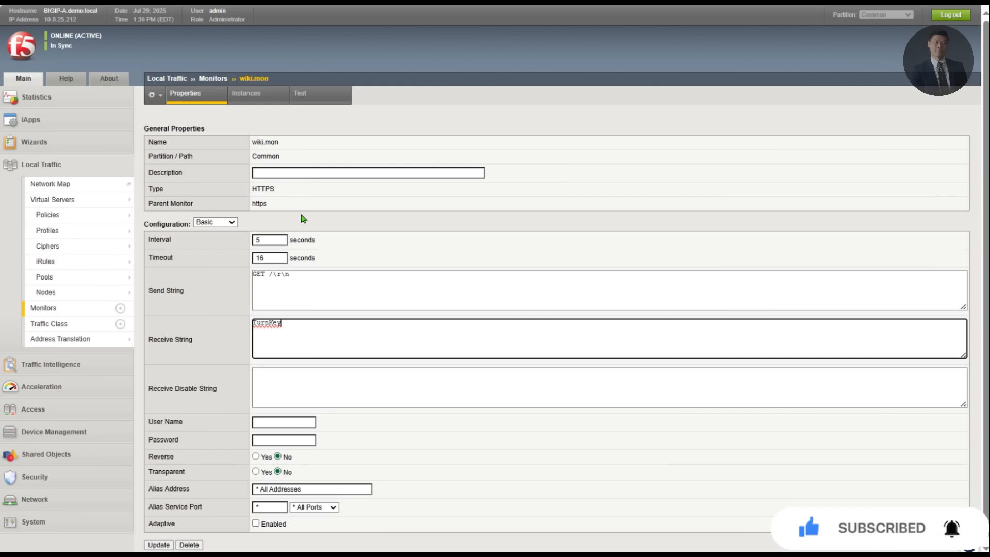
left_click(78, 292)
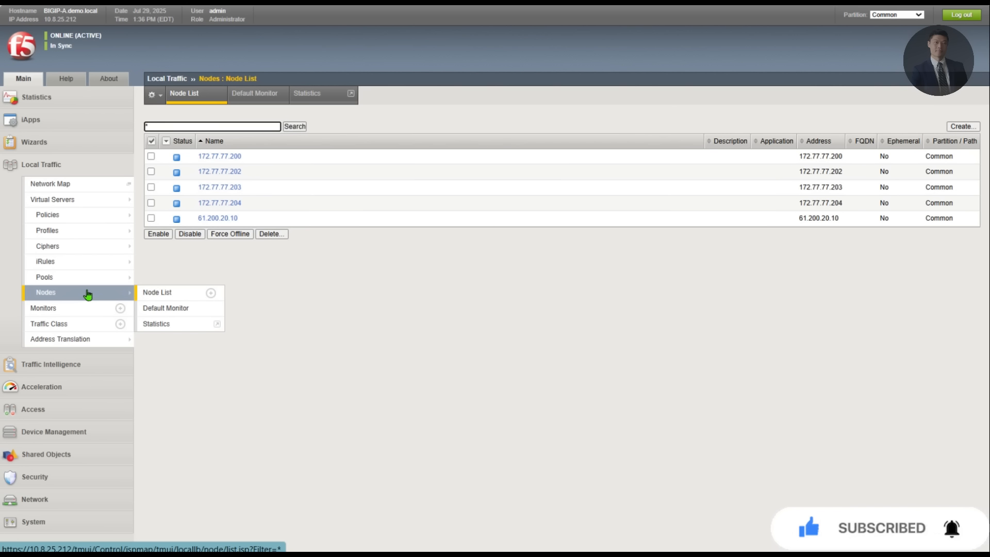
Step: Start a new virtual server wiki.vs with destination 61.200.20.18 and service port HTTPS 443
left_click(63, 200)
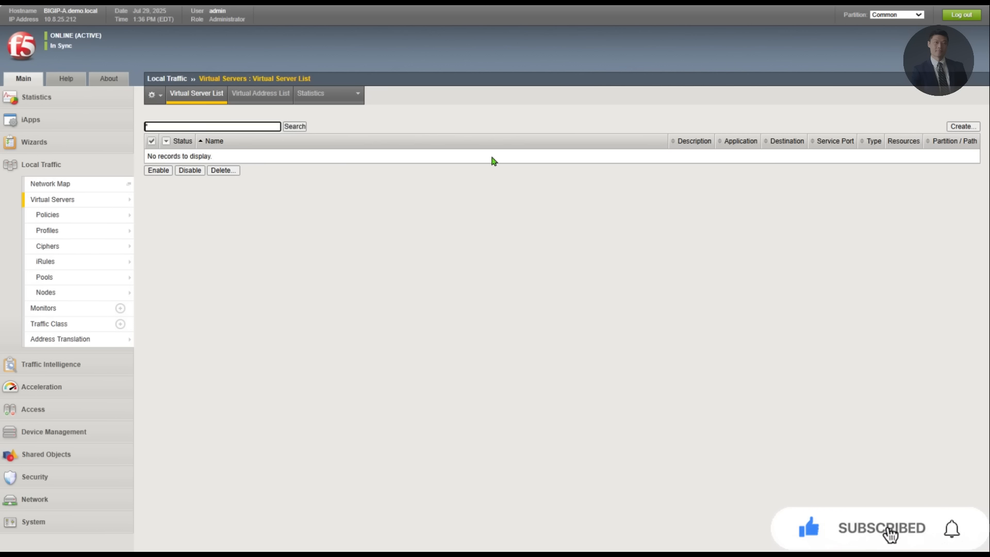
left_click(963, 126)
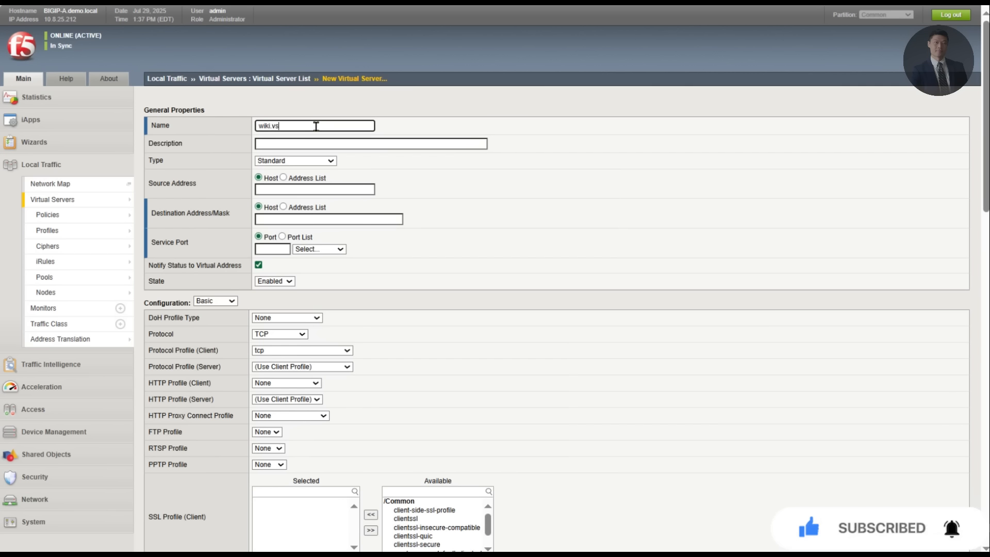
key("Tab")
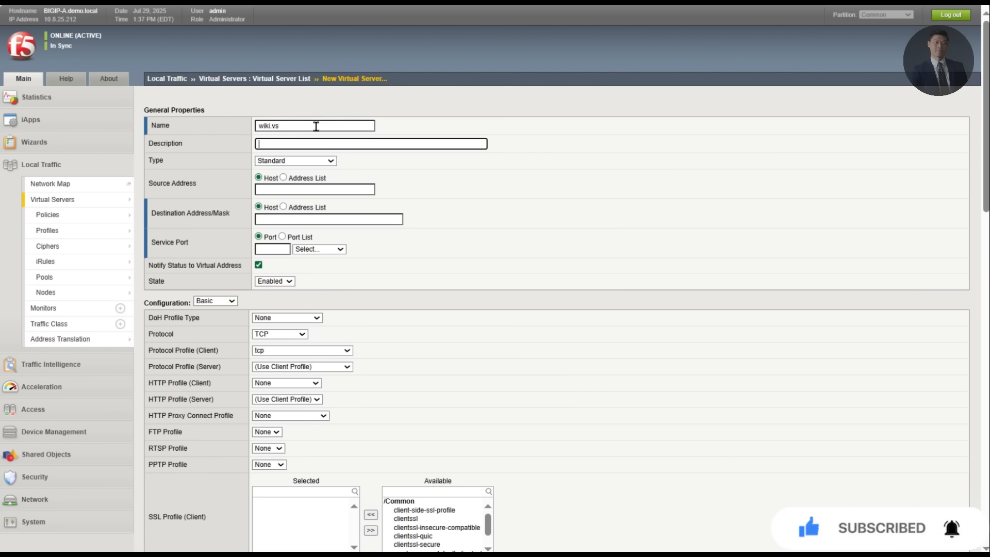
left_click(299, 189)
left_click(278, 223)
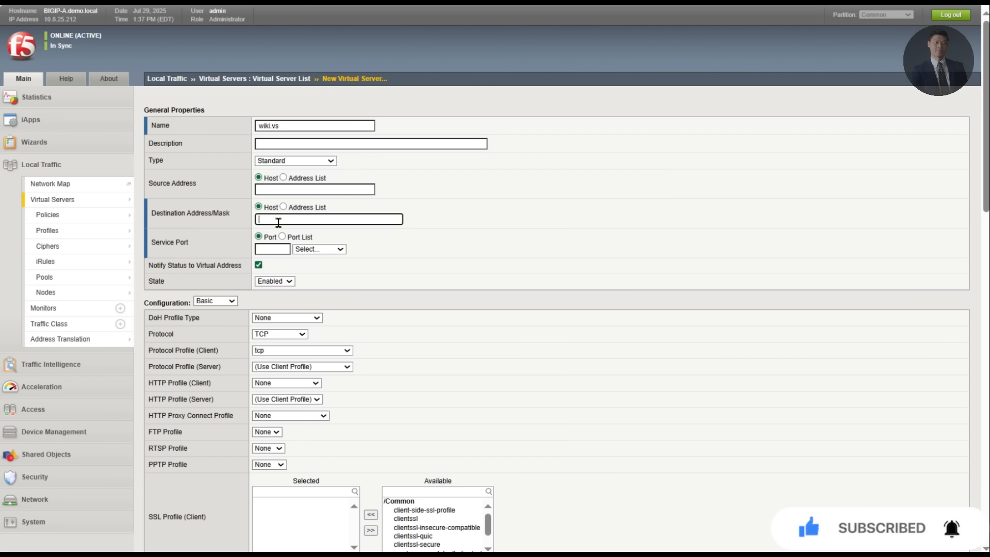
type("61.20")
type(".20")
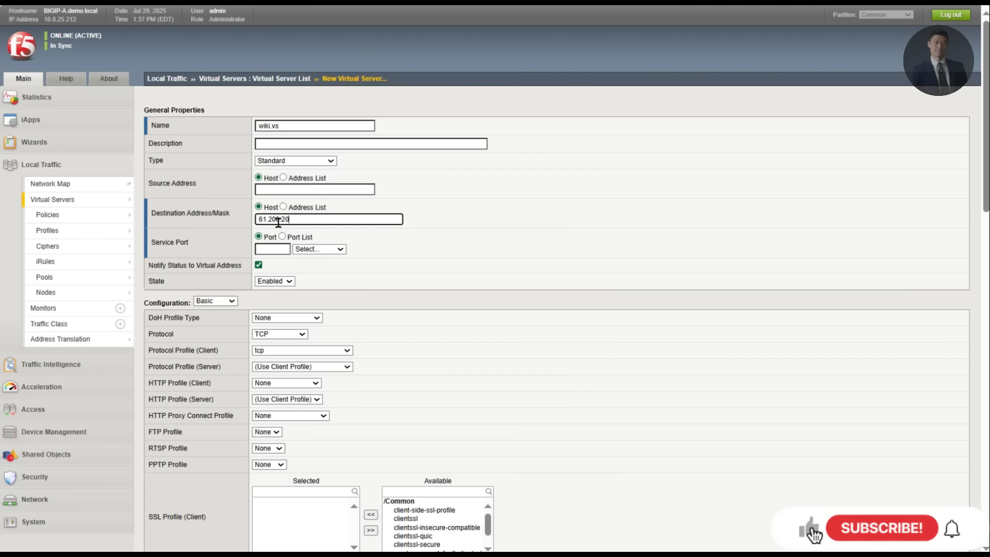
type(".18")
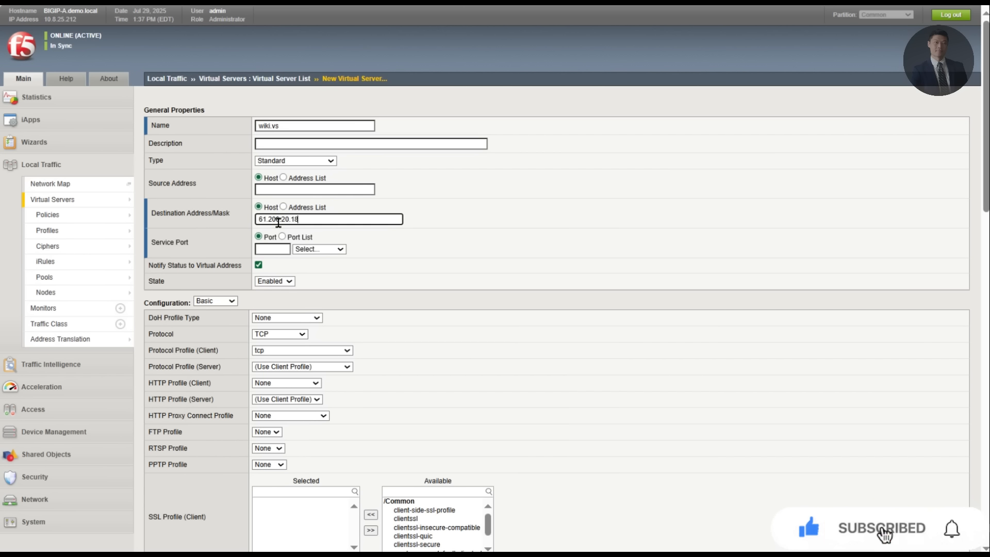
left_click(328, 251)
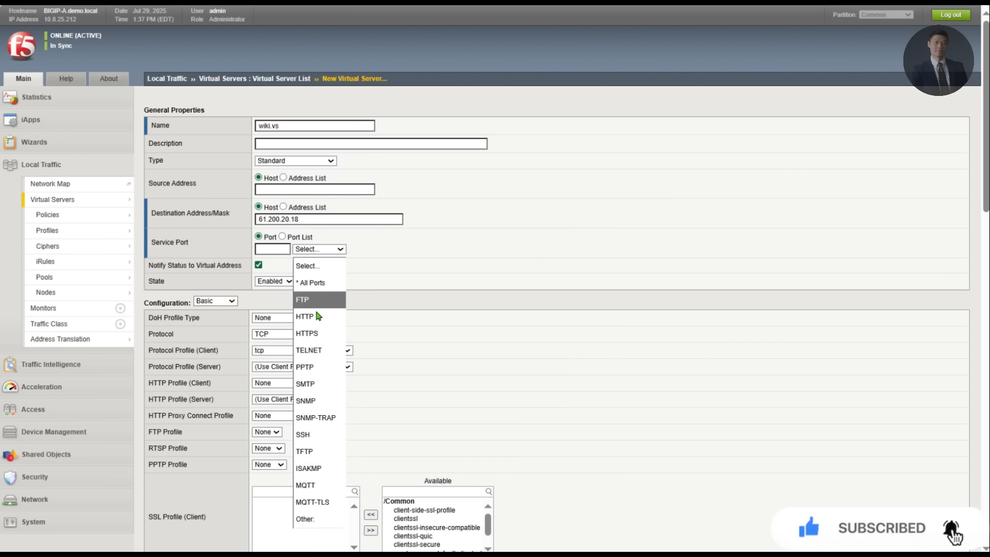
left_click(316, 339)
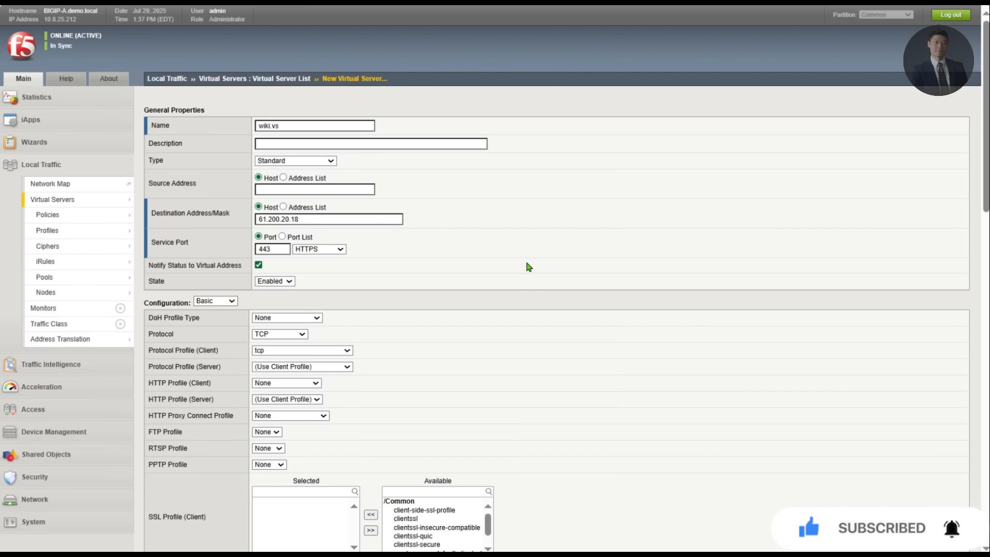
Step: Assign the http profile and client-side-ssl-profile as the client SSL profile
scroll(334, 334, "down", 2)
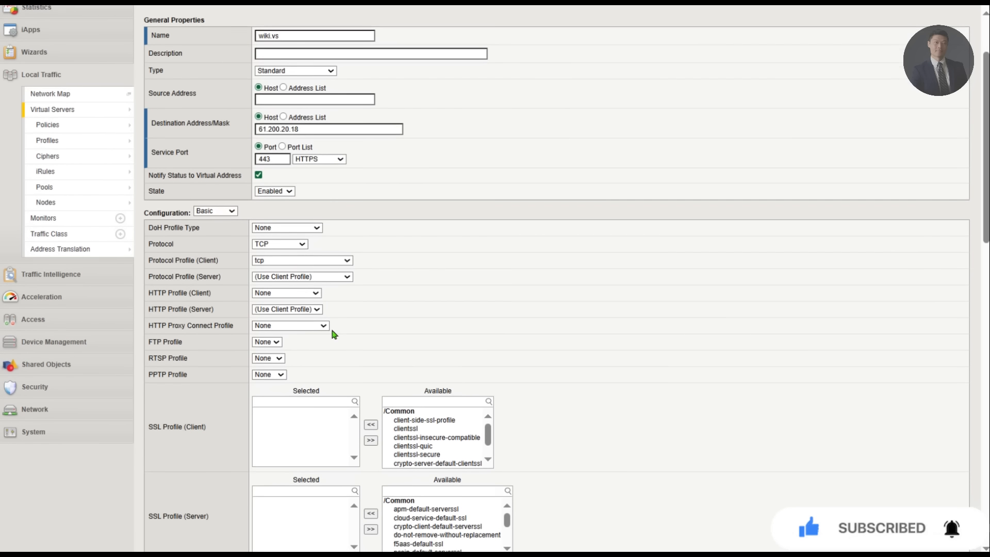
left_click(279, 295)
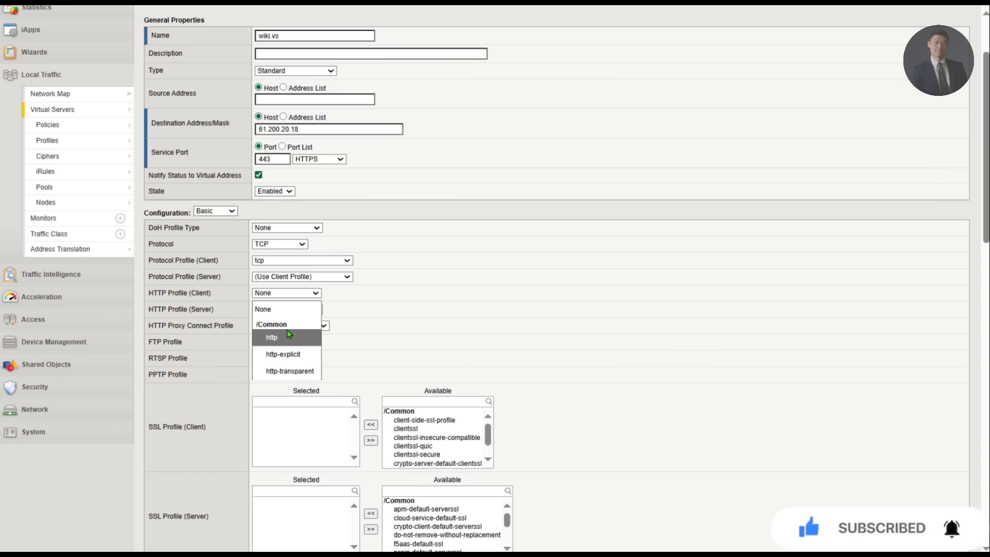
left_click(285, 336)
scroll(485, 343, "down", 2)
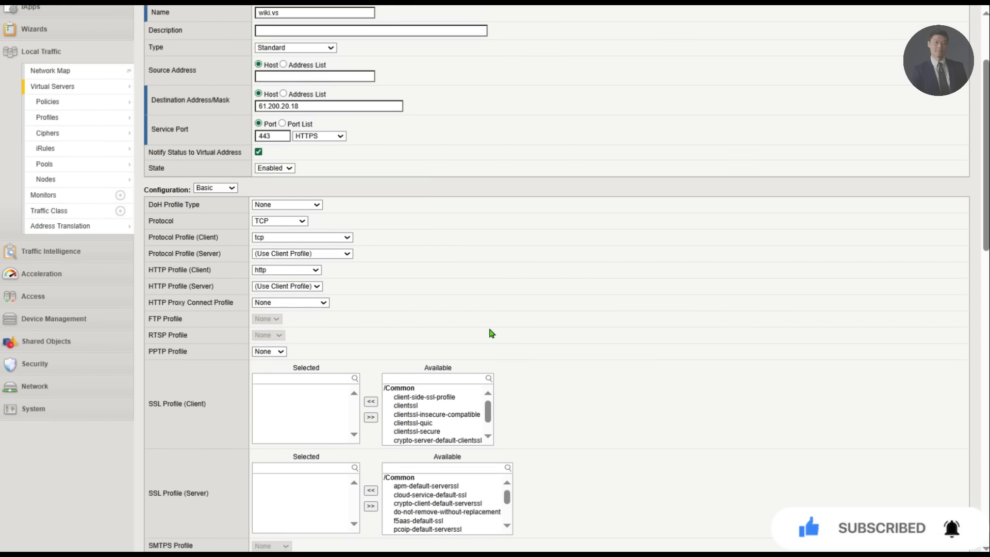
left_click(424, 331)
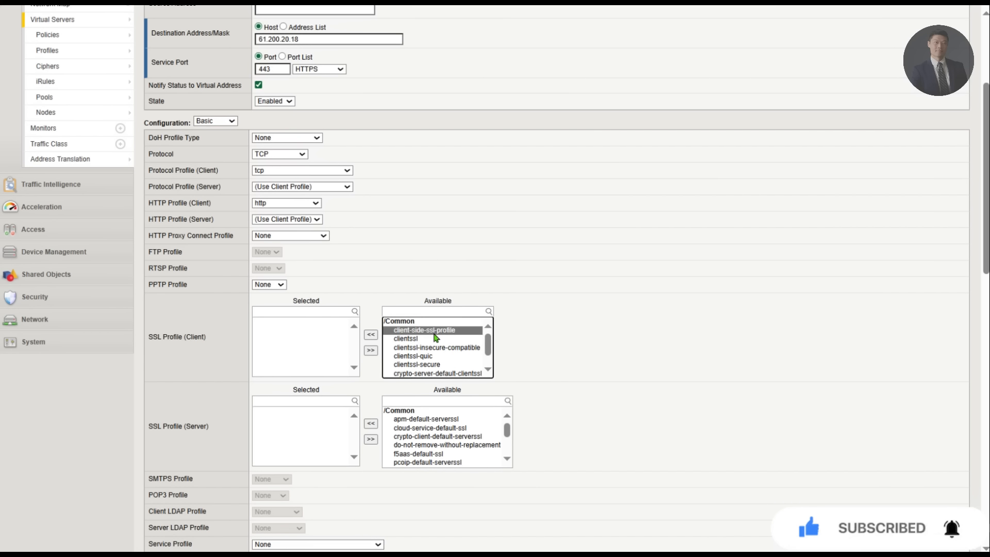
left_click(370, 335)
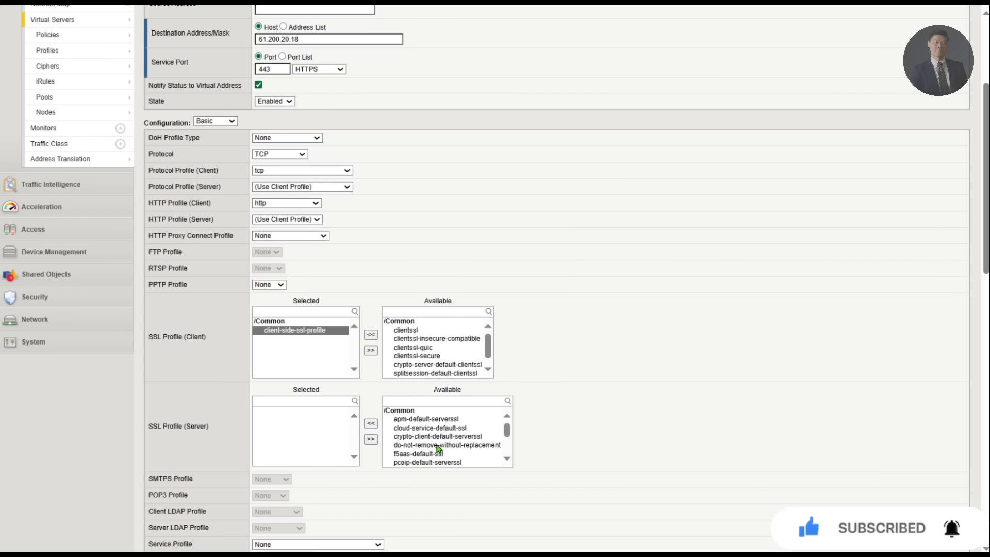
Step: Add server-side-ssl-profile as the server-side SSL profile
left_click(443, 429)
key("s")
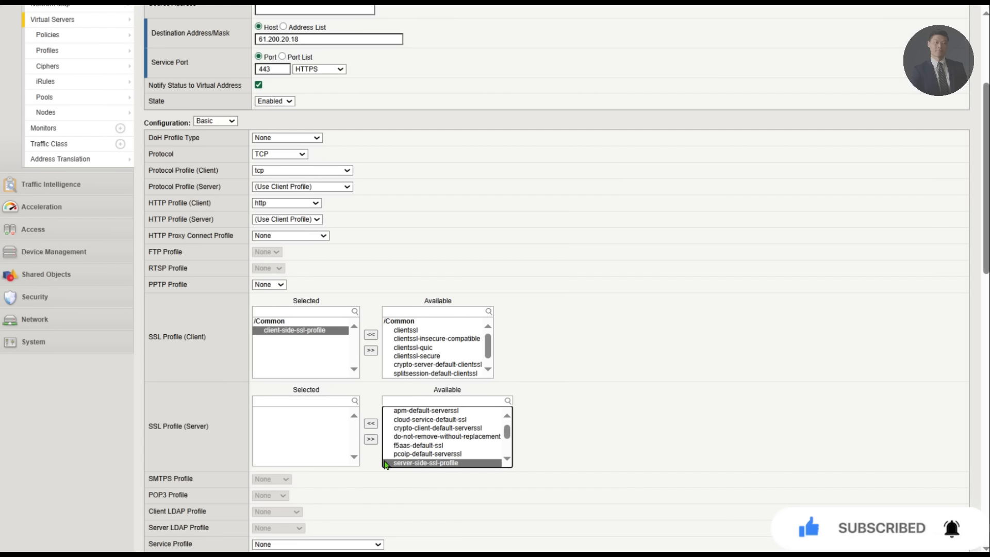
left_click(371, 424)
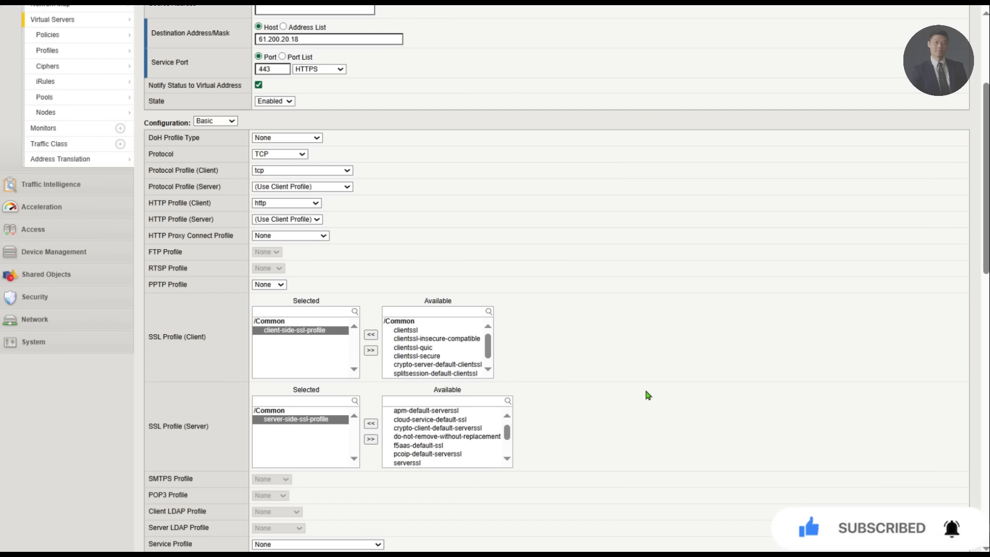
scroll(644, 394, "down", 10)
scroll(366, 401, "down", 4)
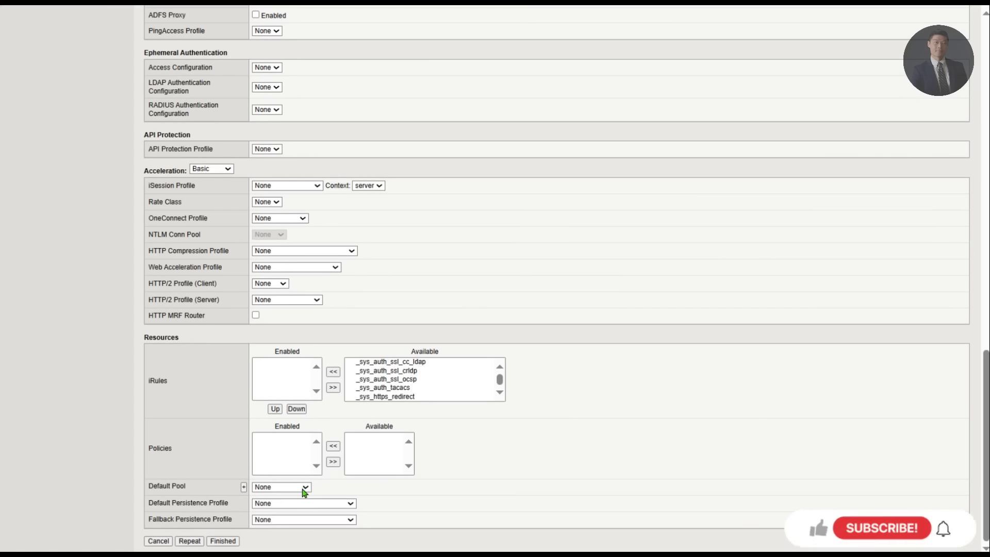
Step: Set Default Pool to wiki.pool and finish creating wiki.vs
left_click(306, 488)
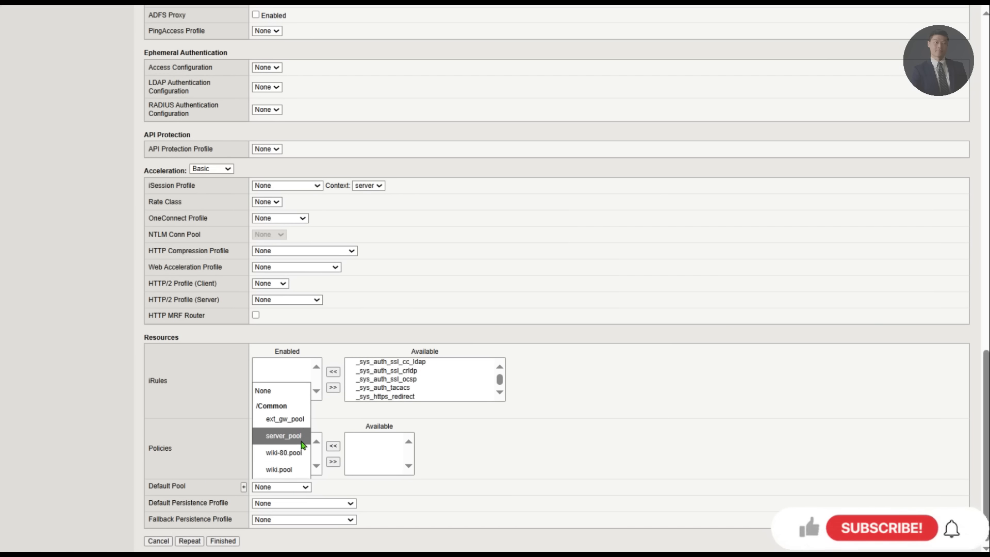
left_click(283, 471)
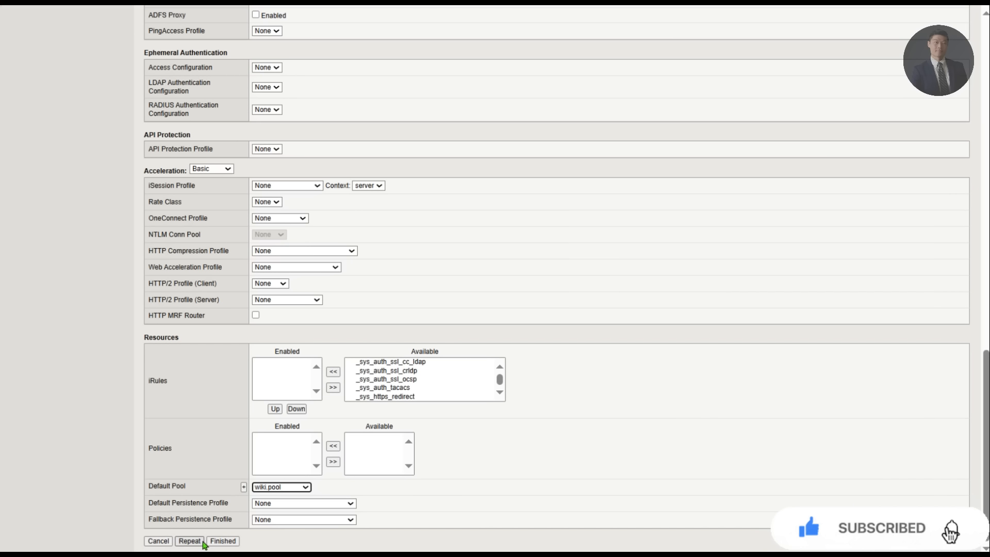
left_click(237, 541)
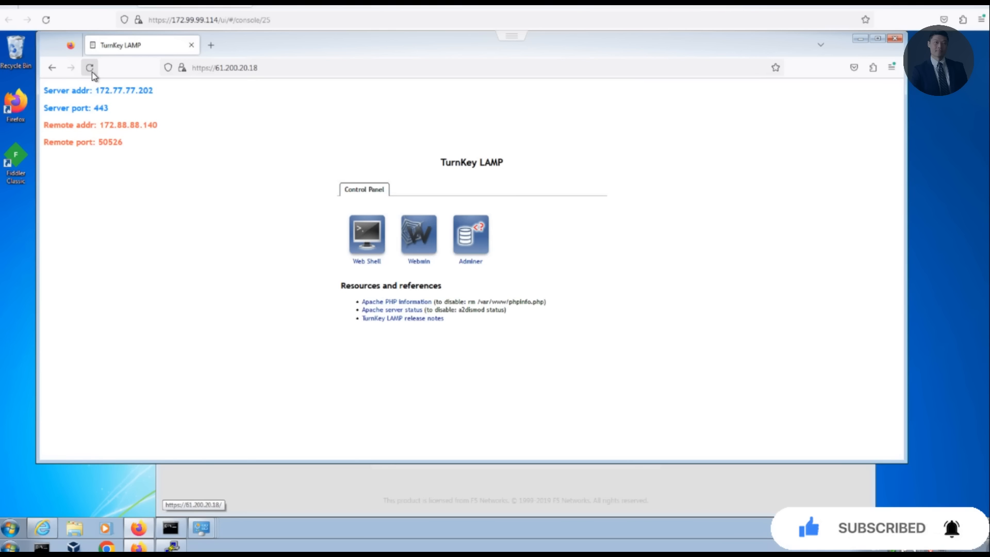
left_click(91, 68)
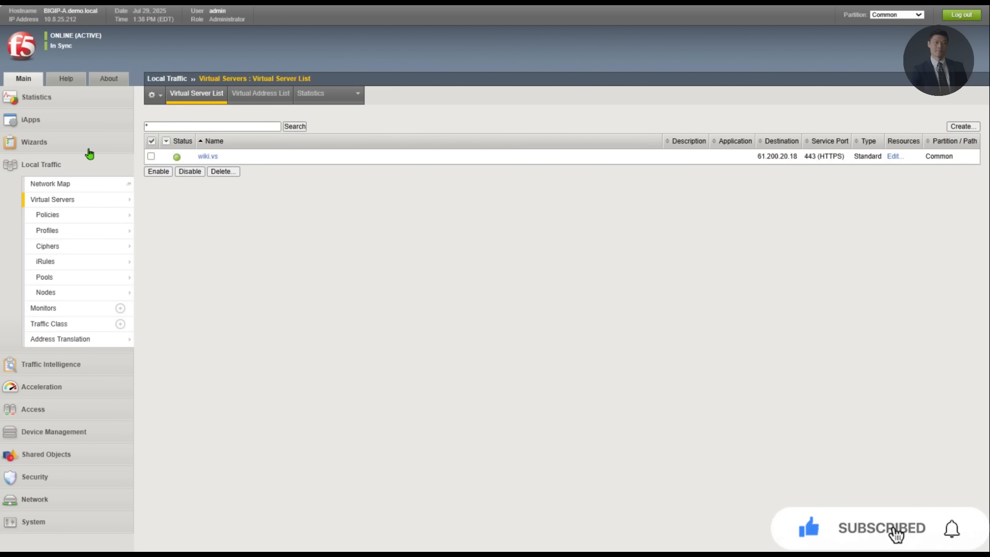
Step: Show pool statistics with wiki.pool expanded to its three members (22, 28, 13 requests)
mouse_move(320, 99)
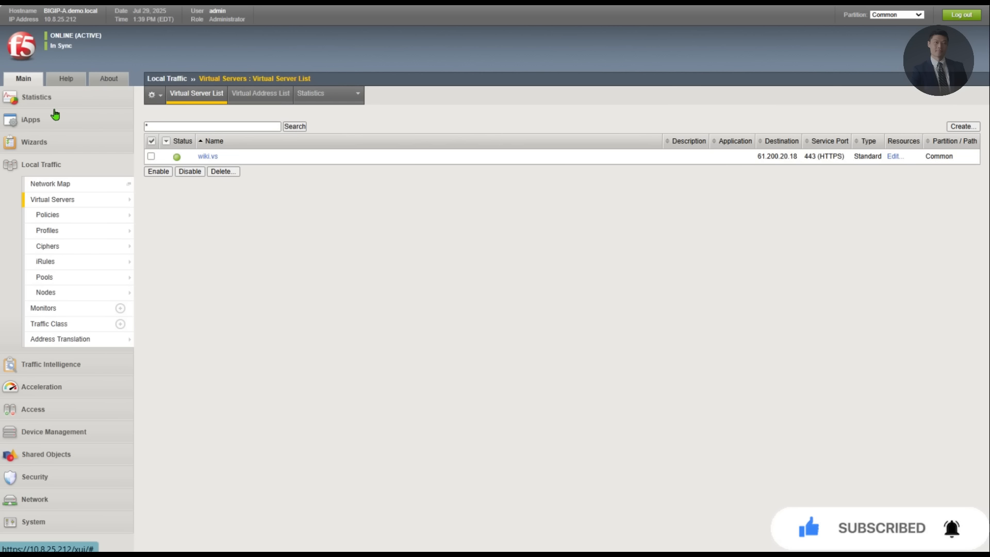
left_click(38, 101)
left_click(68, 116)
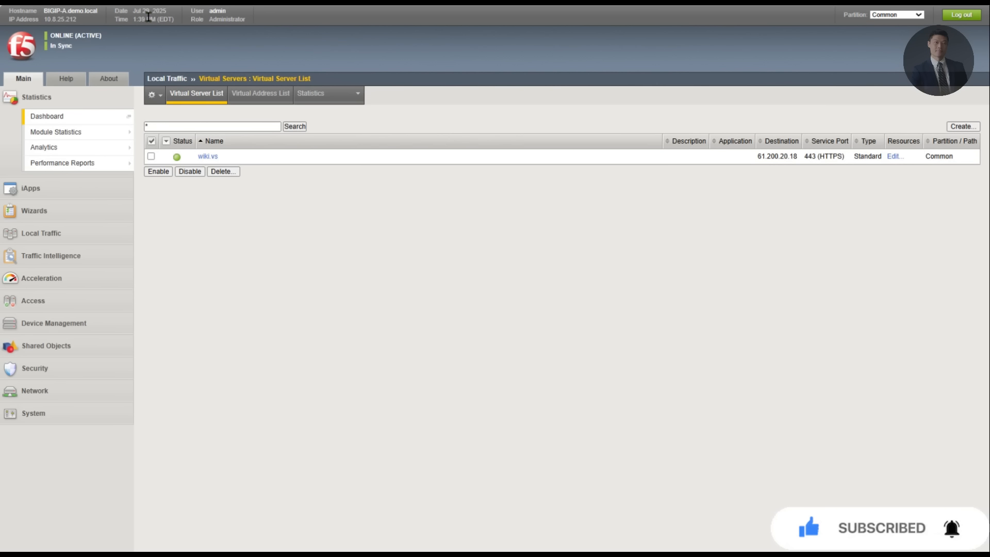
left_click(52, 233)
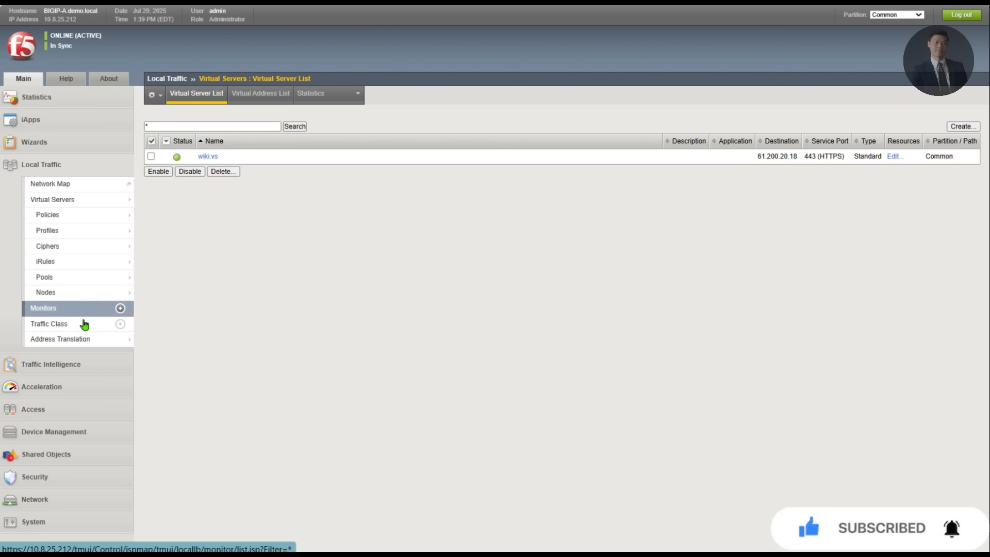
left_click(72, 278)
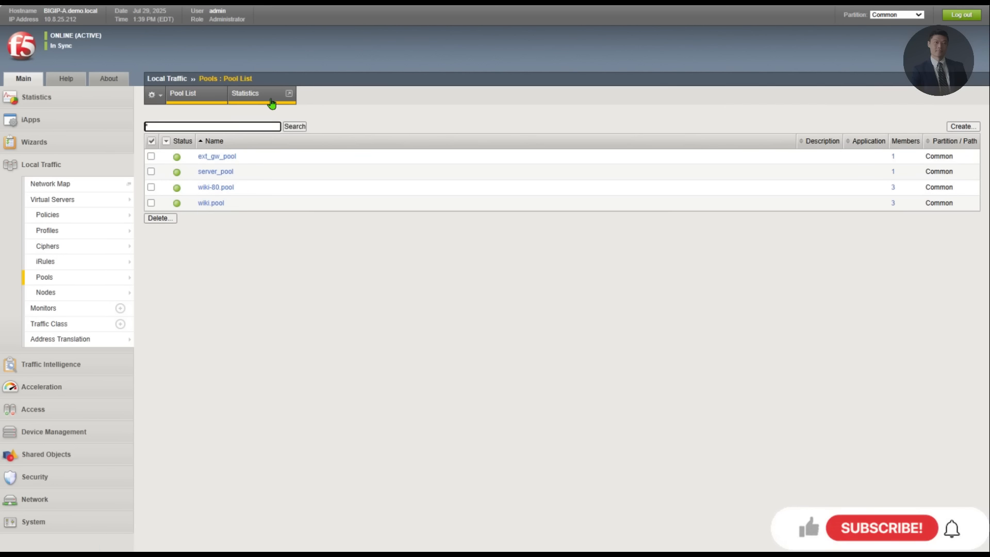
left_click(258, 97)
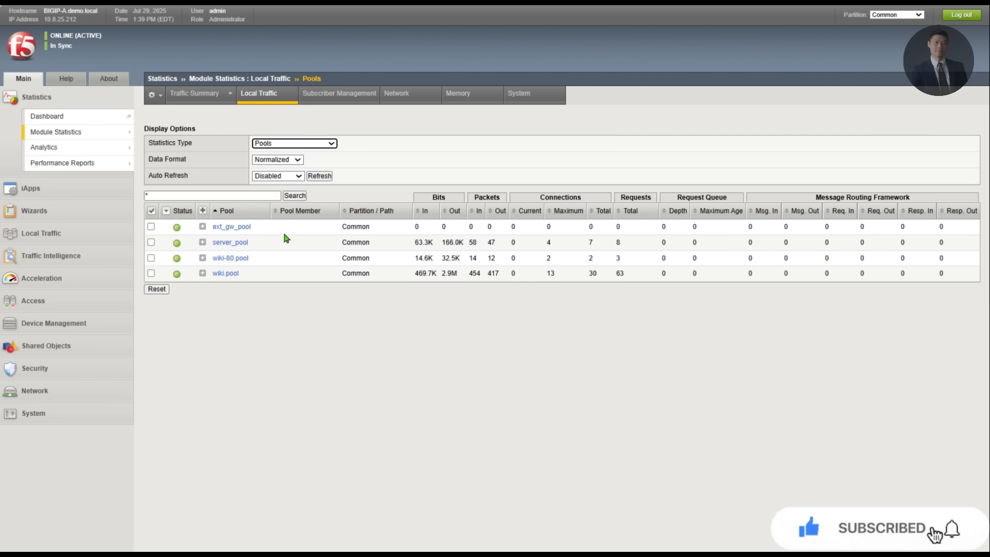
left_click(202, 273)
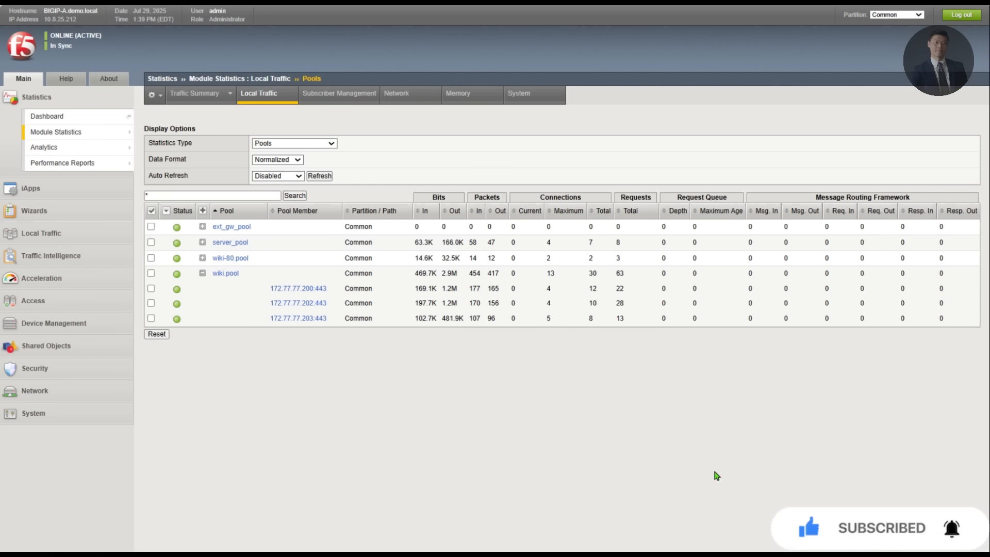
left_click(52, 305)
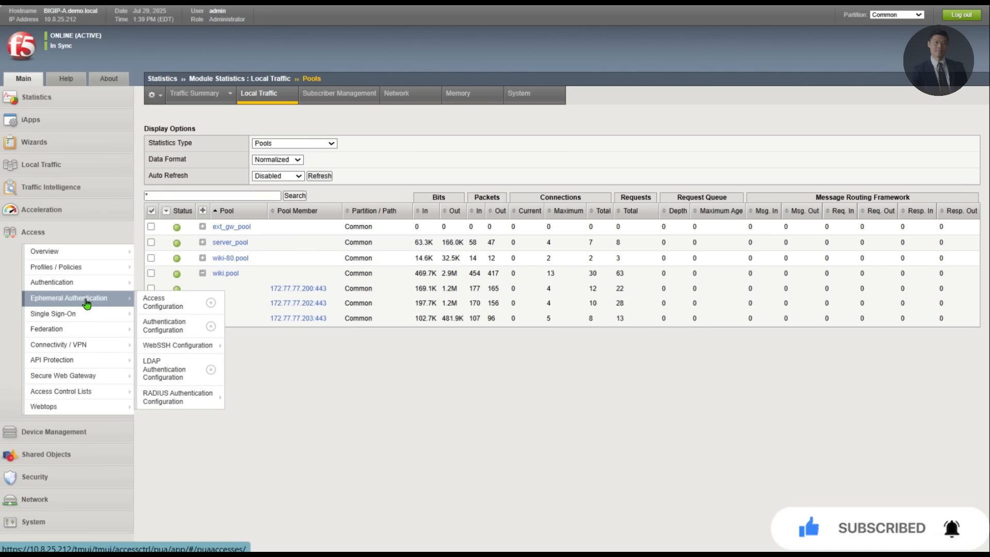
mouse_move(84, 283)
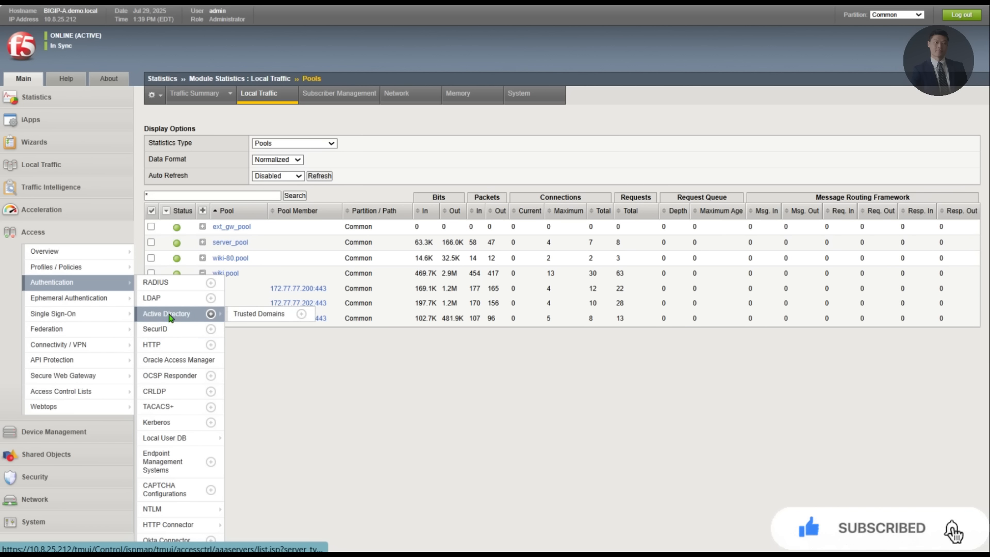
Step: Start a new Active Directory server with Name and Domain Name both clab.com
left_click(176, 314)
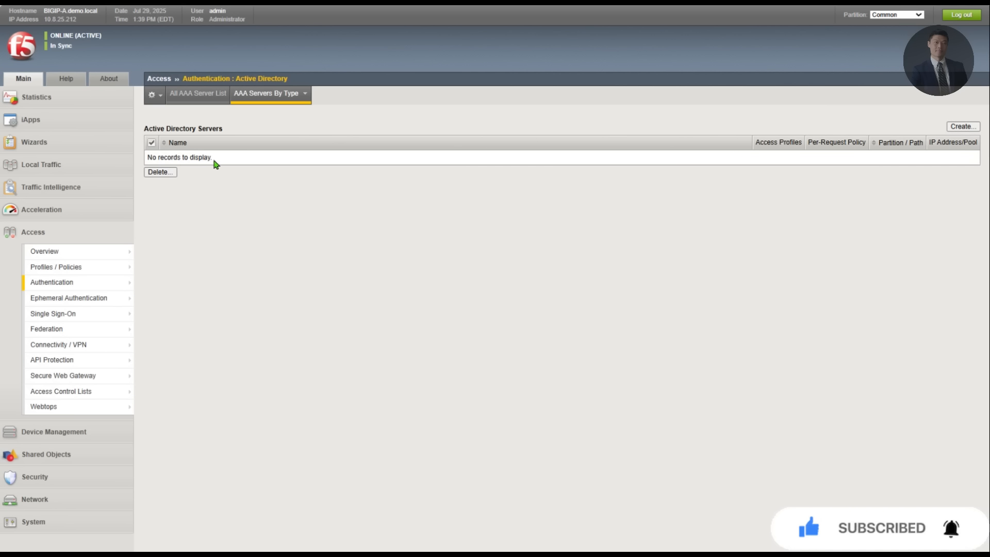
left_click(963, 128)
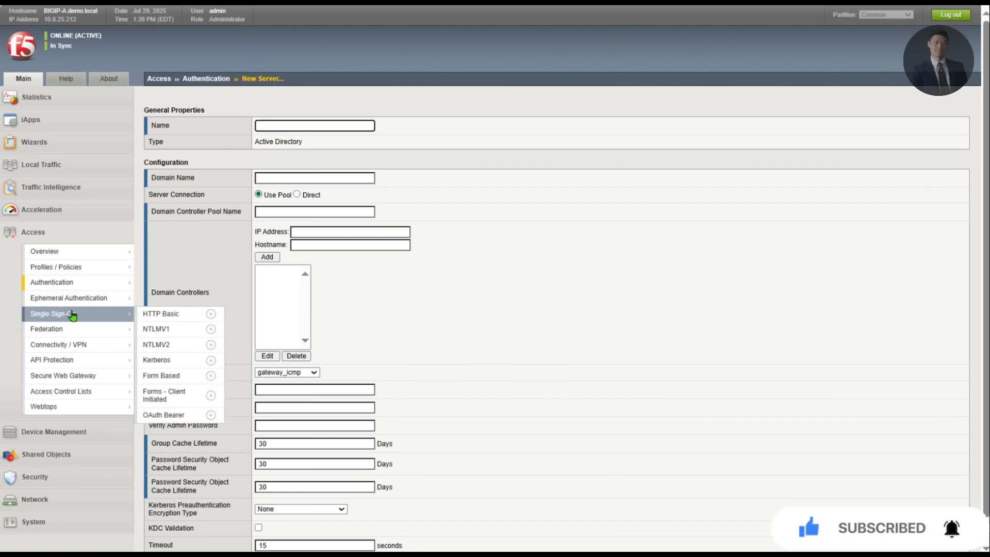
left_click(61, 282)
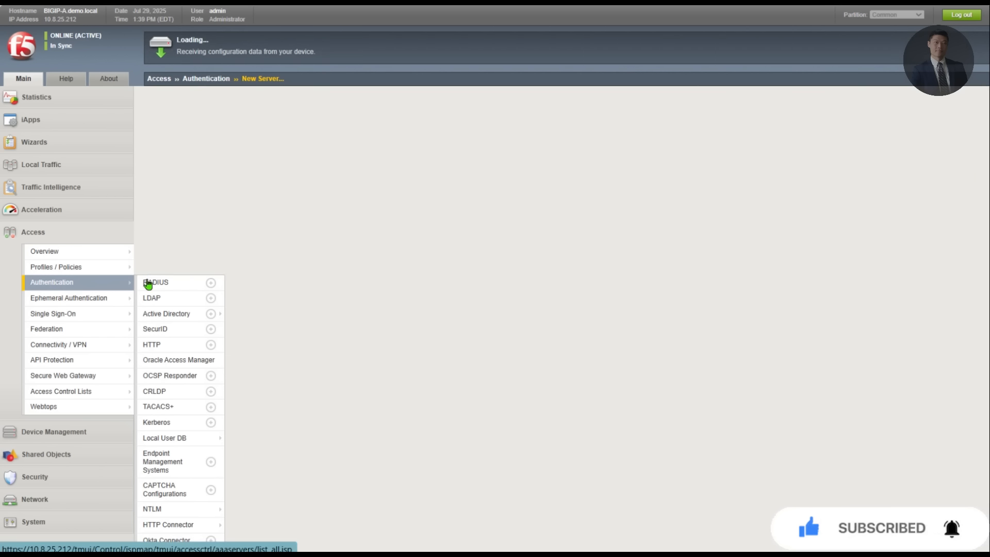
left_click(189, 316)
left_click(974, 128)
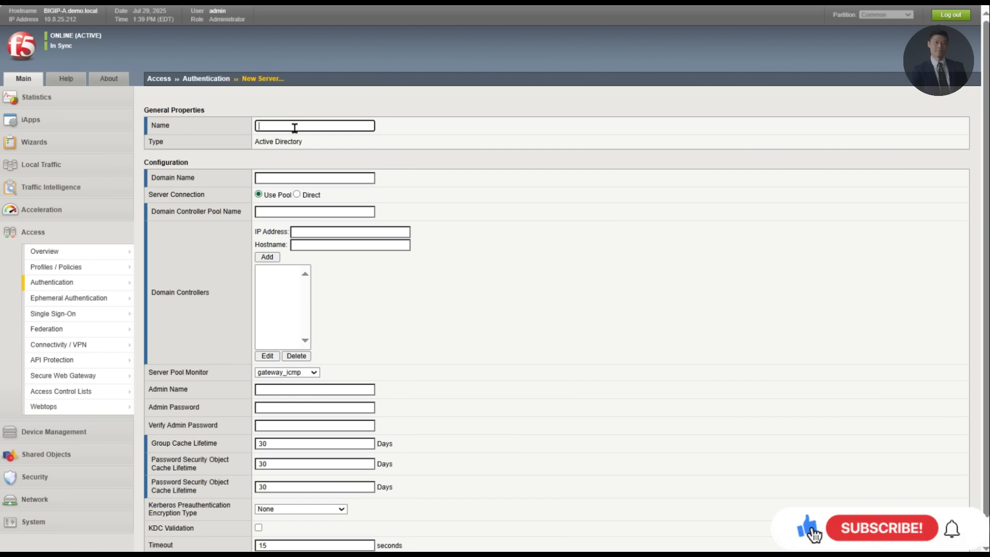
type("clab.com")
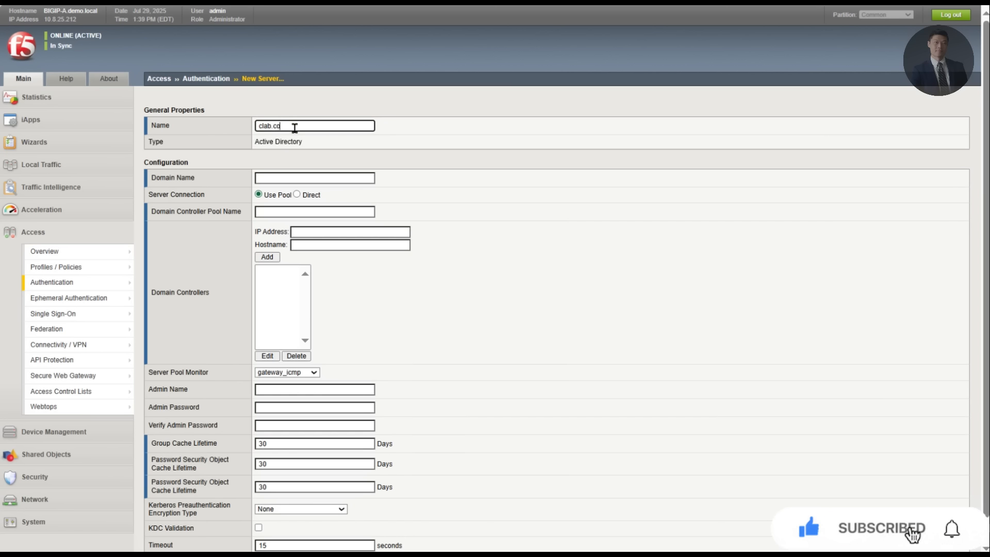
key("Tab")
type("clab.")
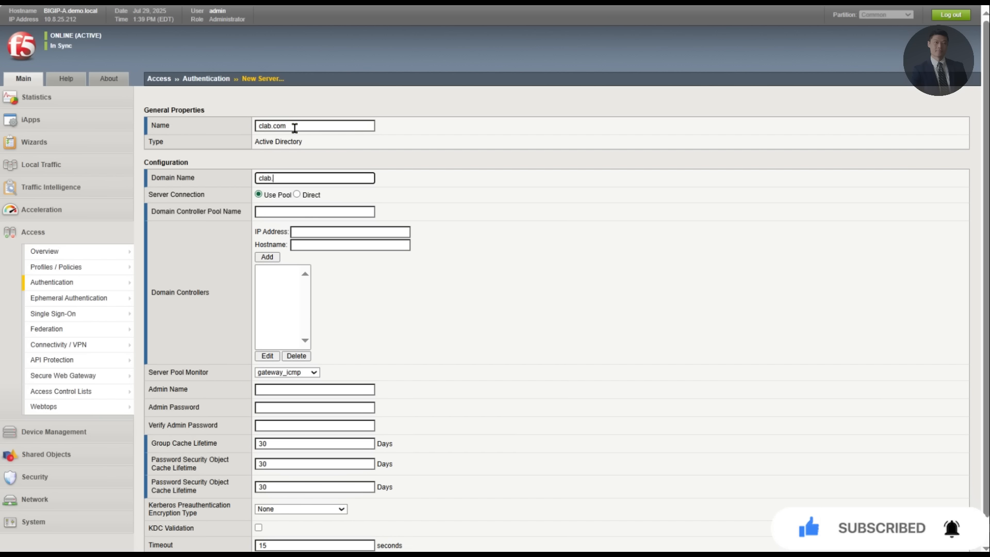
type("com")
key("Tab")
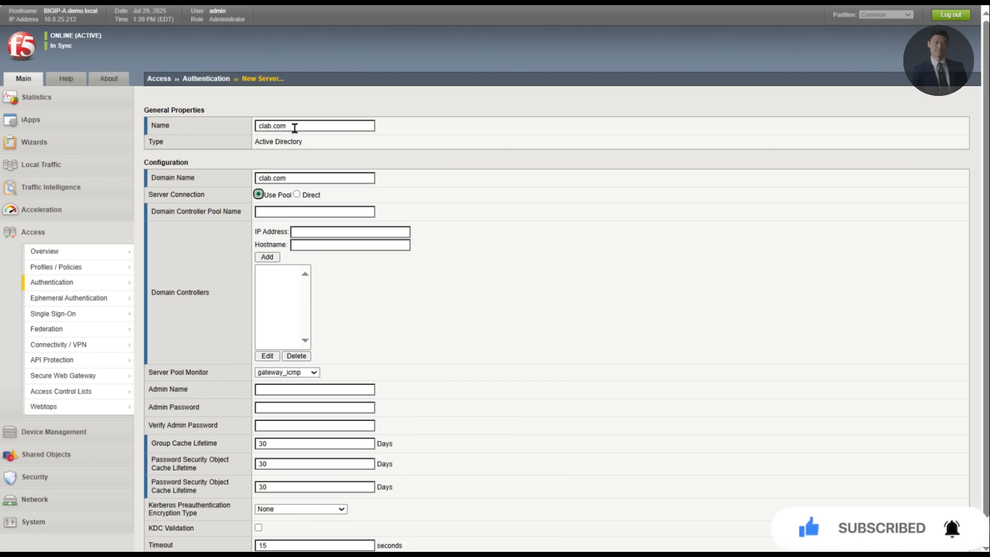
Step: Choose Direct connection, enter admin name administrator and the admin password, and finish
left_click(299, 195)
left_click(301, 212)
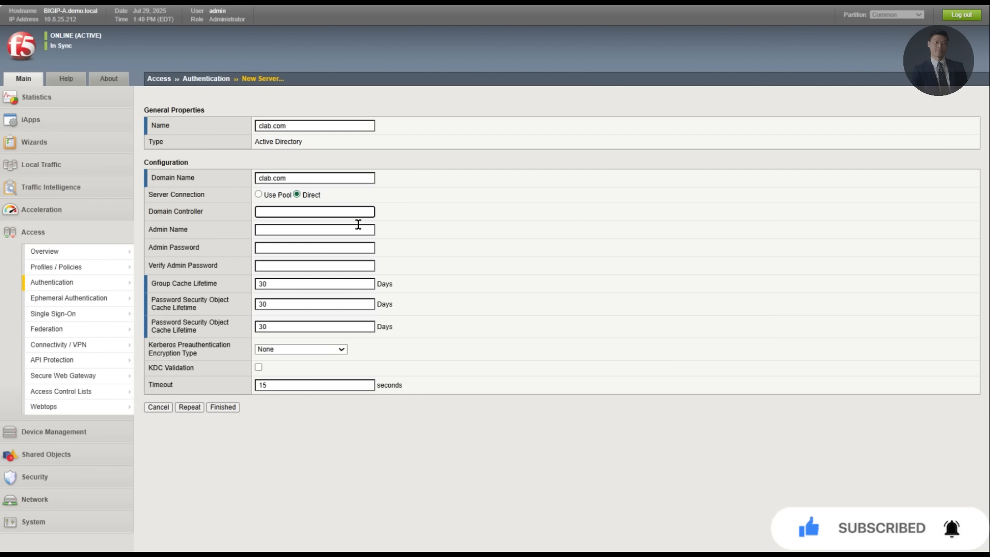
left_click(292, 229)
type("admin")
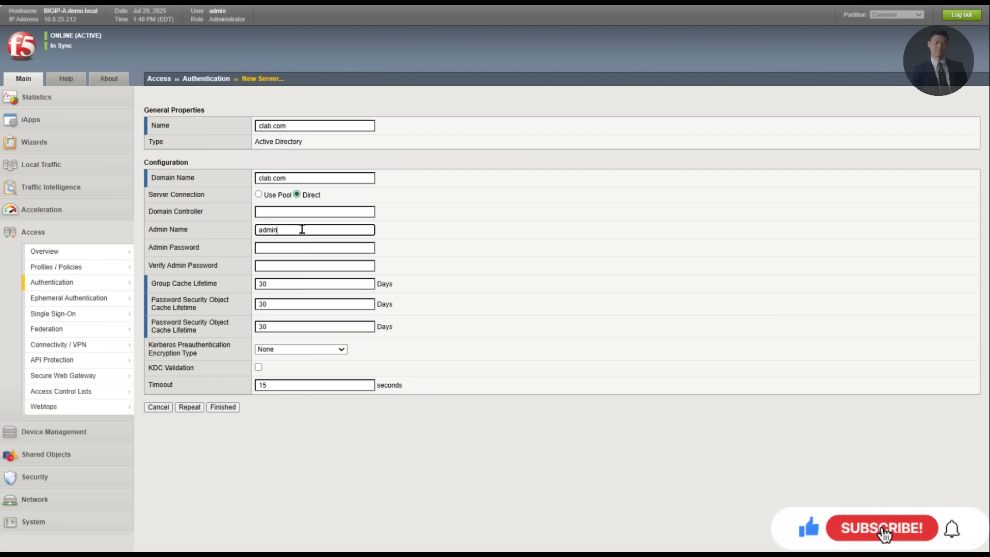
type("istrator")
key("Tab")
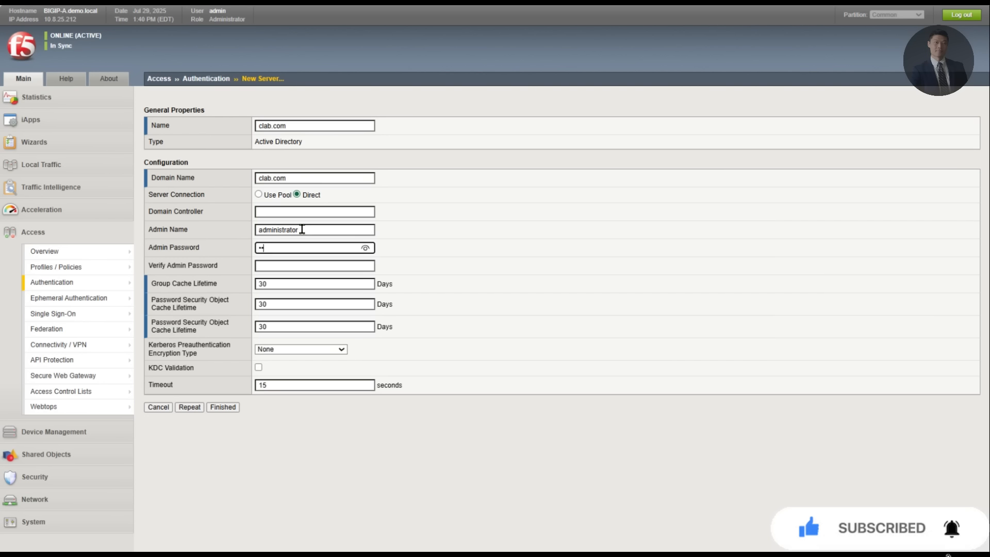
left_click(223, 407)
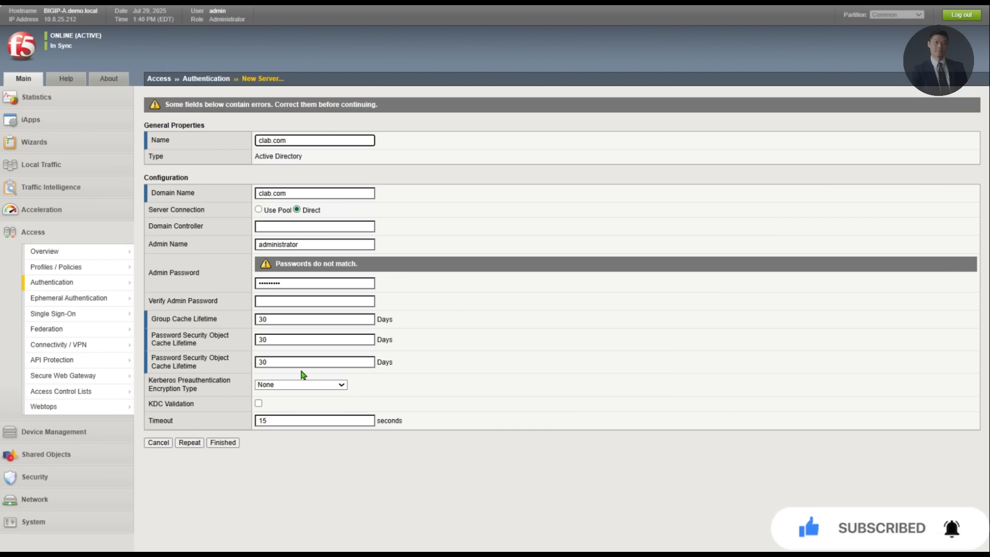
left_click(294, 285)
key("Tab")
type("•")
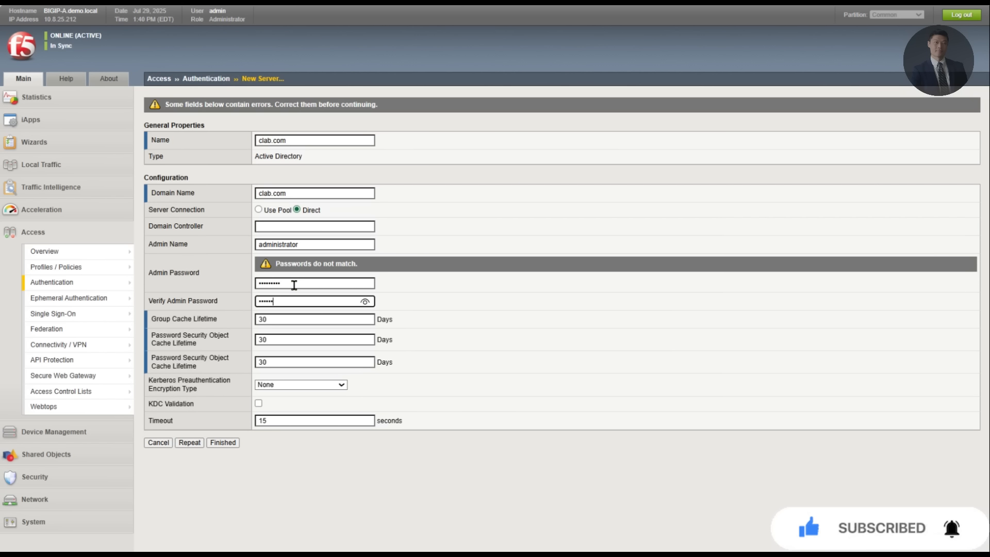
left_click(225, 444)
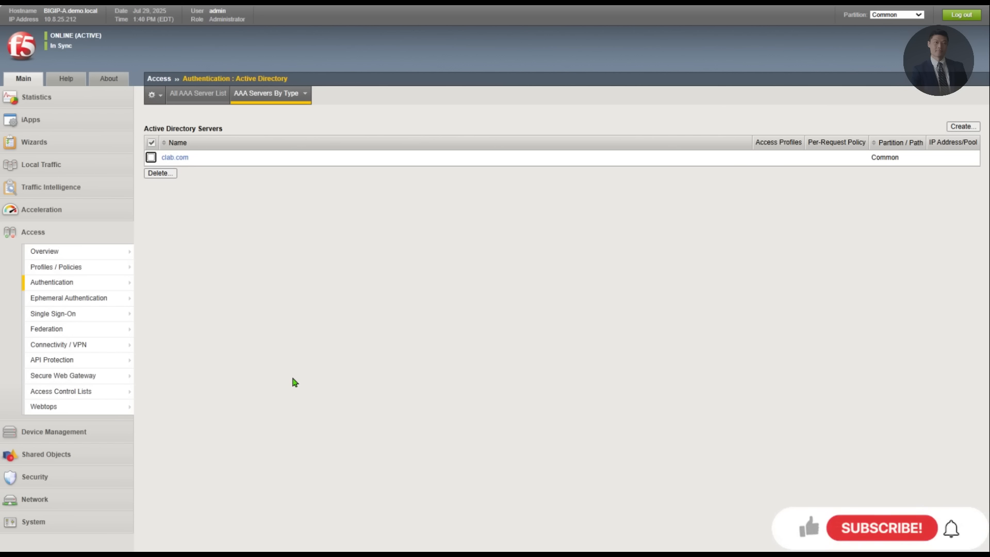
Step: Start a new access profile named wiki.ap.1 with Profile Type All
mouse_move(61, 267)
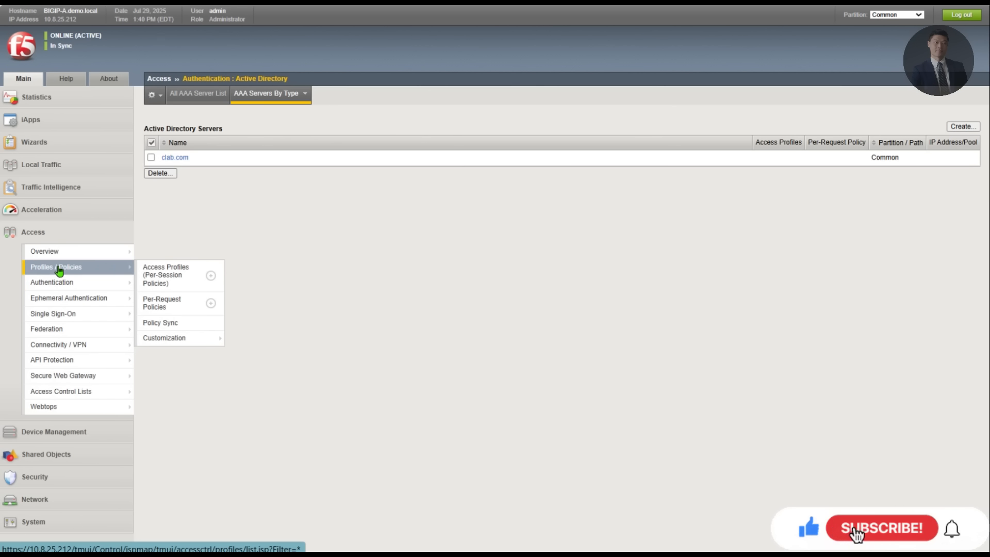
left_click(170, 275)
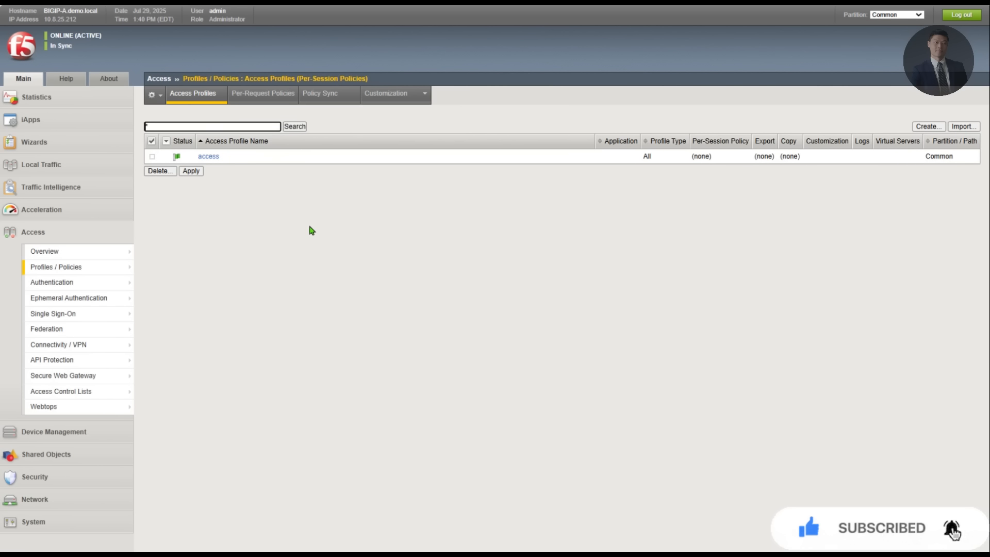
left_click(931, 127)
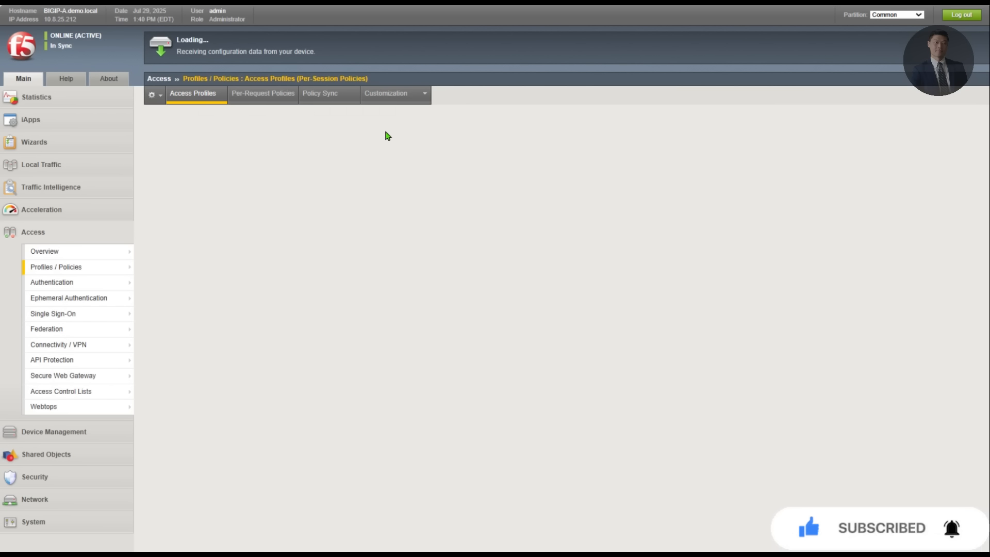
type("wi")
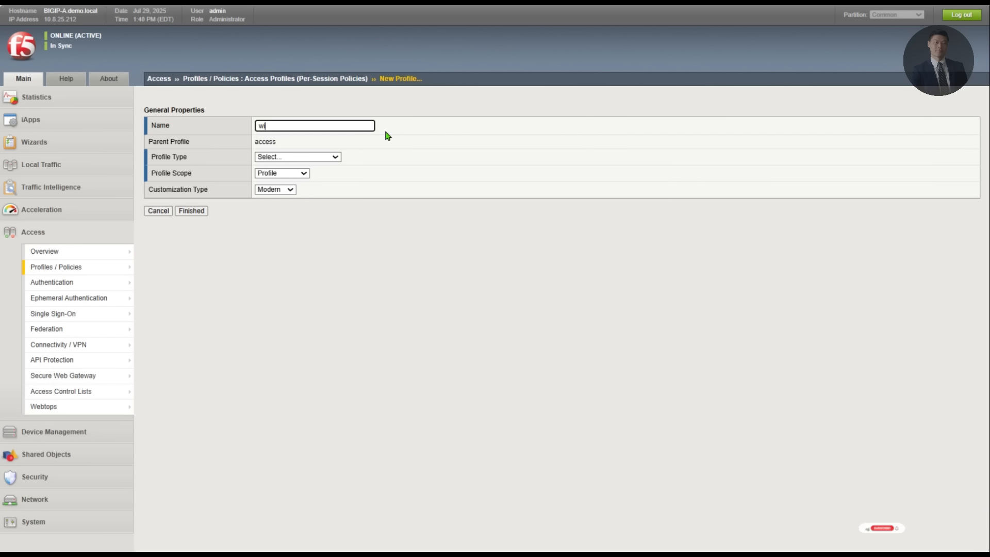
type("ki.ap.")
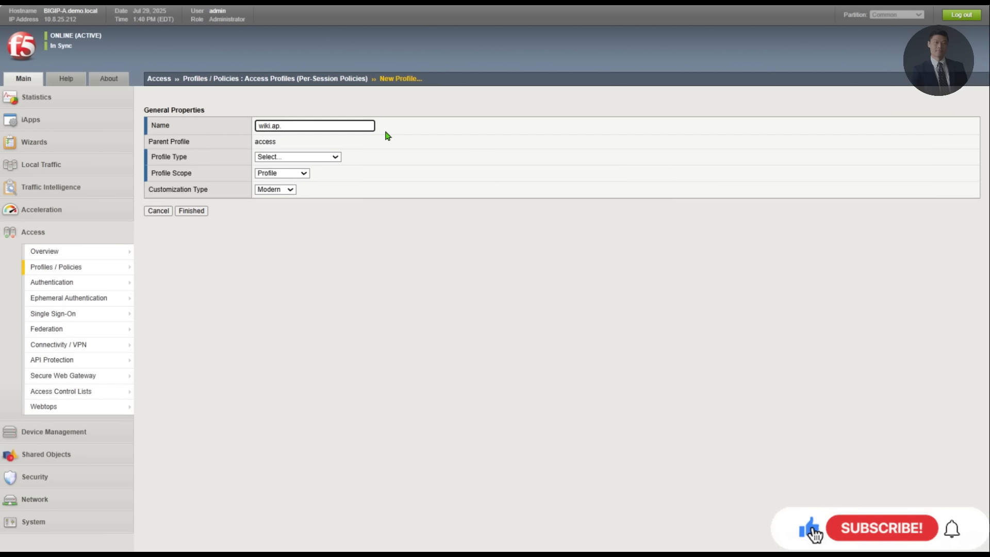
type("_1")
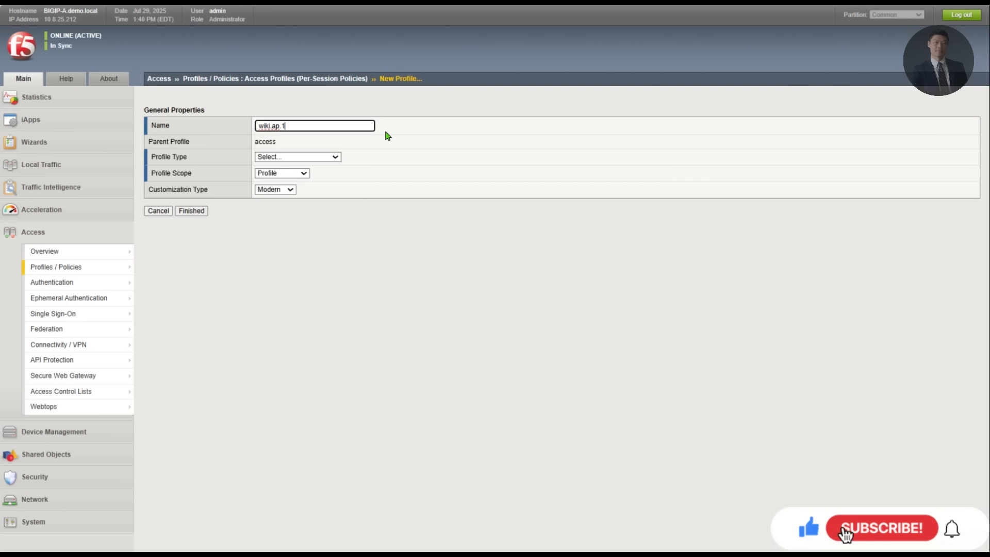
left_click(289, 159)
left_click(289, 190)
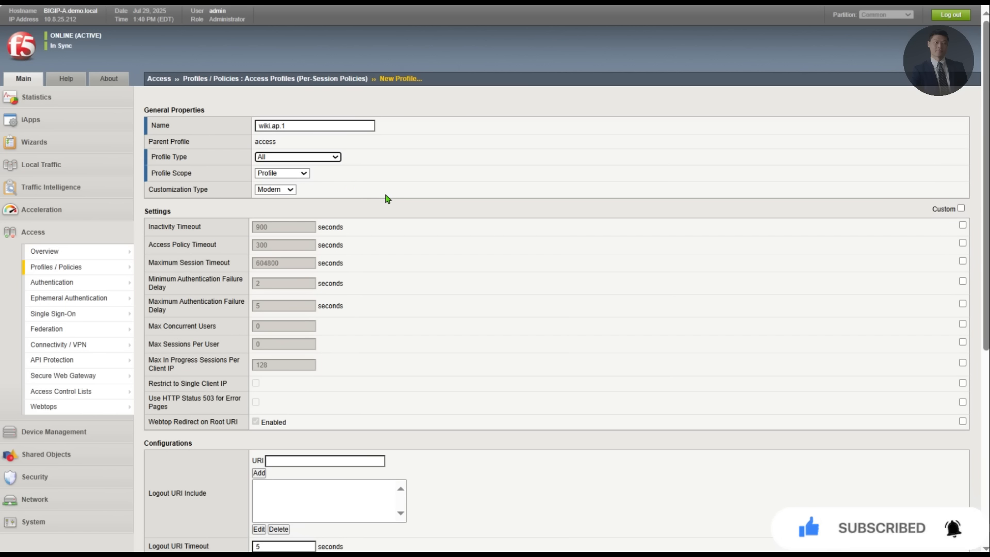
Step: Add English (en) to Accepted Languages and finish the profile
scroll(388, 203, "down", 6)
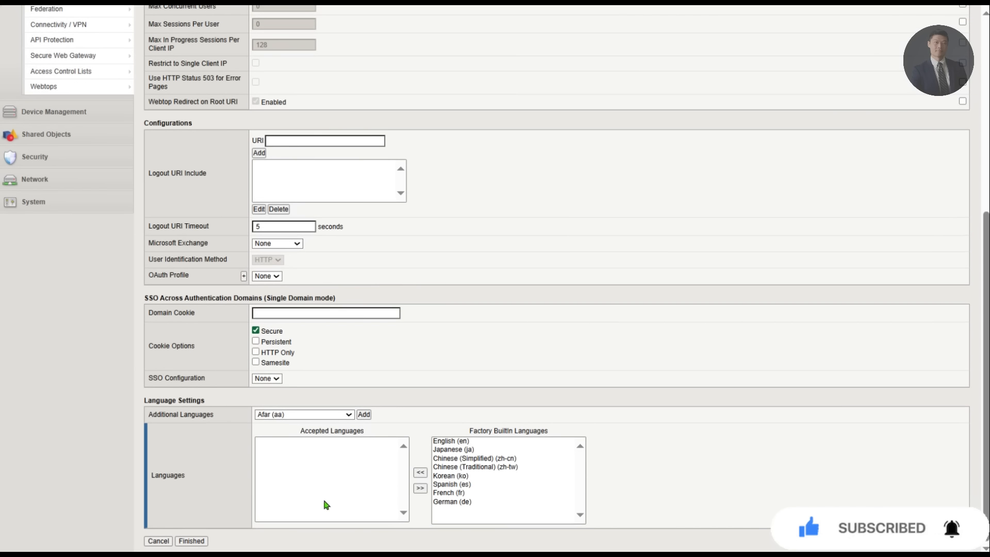
left_click(452, 441)
left_click(420, 472)
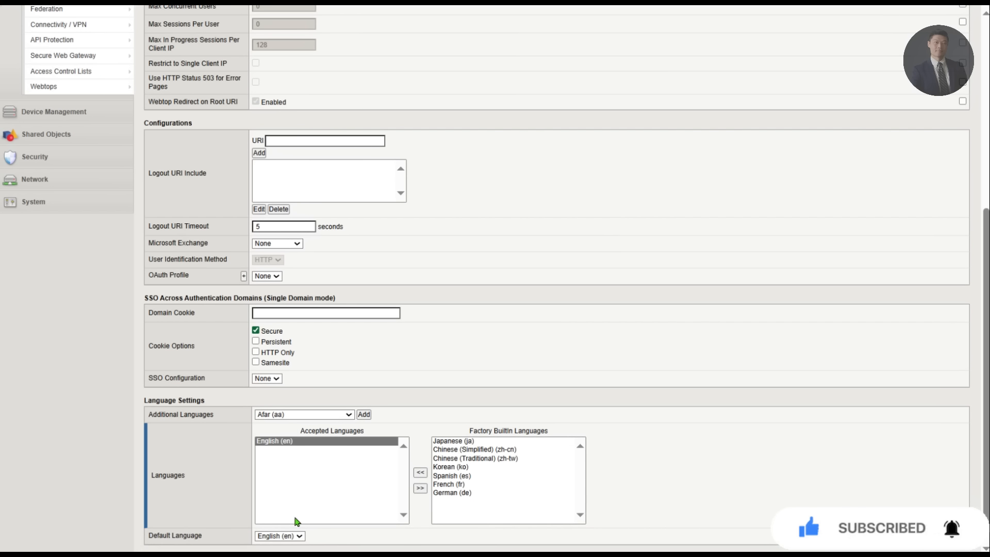
scroll(204, 542, "down", 1)
left_click(190, 541)
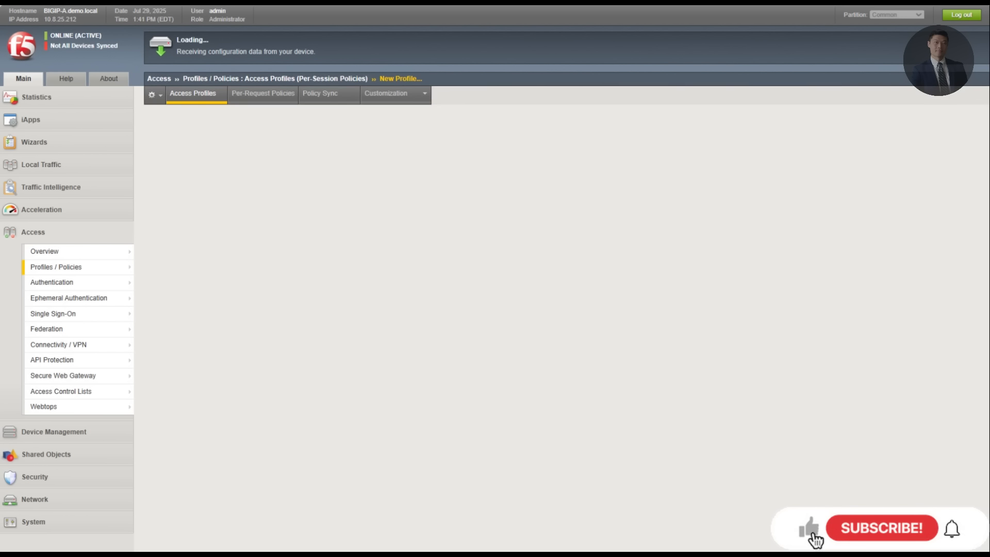
left_click(274, 103)
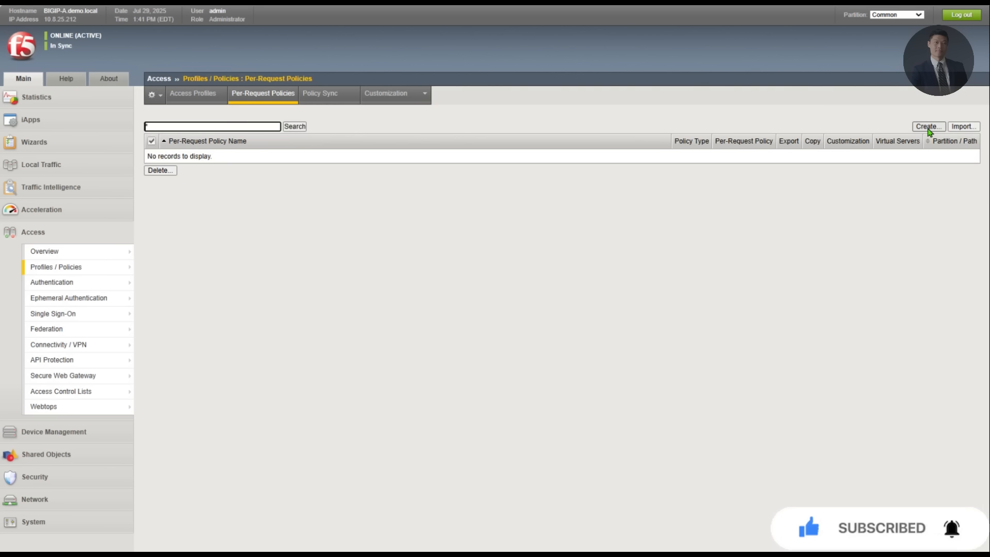
left_click(929, 129)
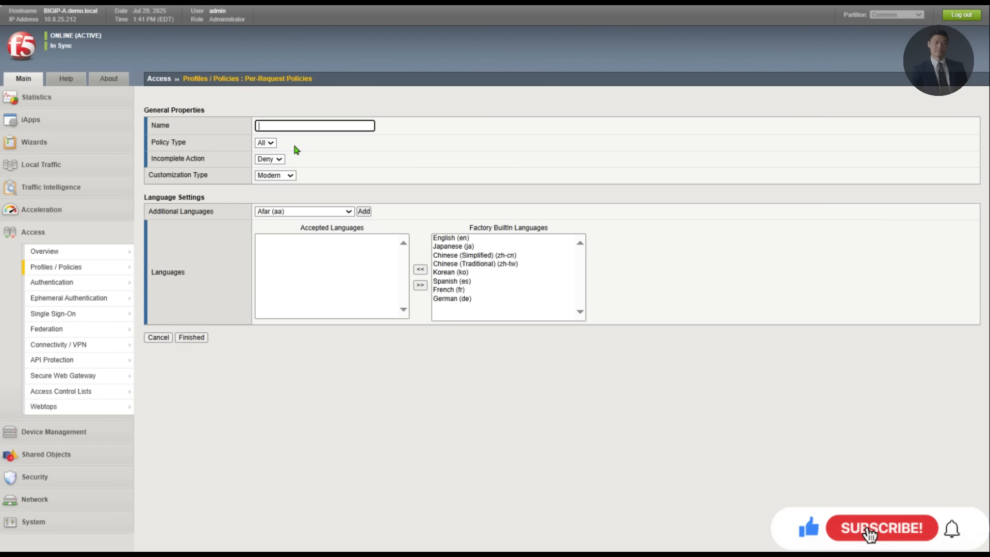
type("wi")
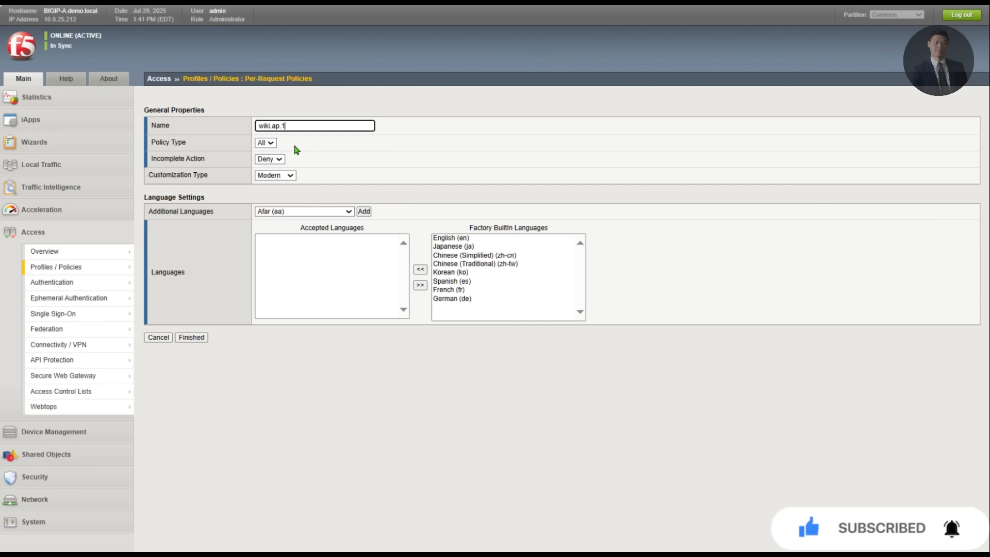
type("ki.ap.1")
mouse_move(78, 270)
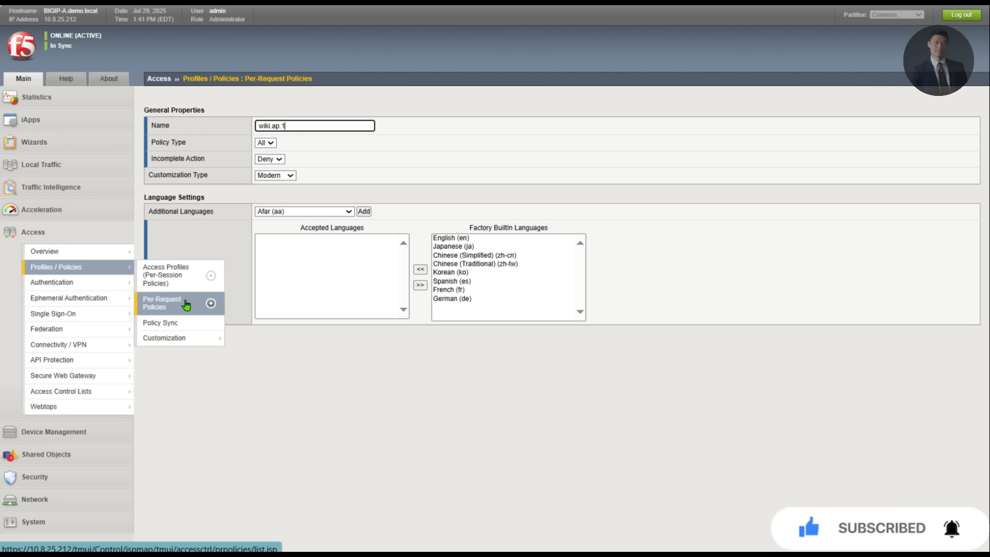
left_click(175, 273)
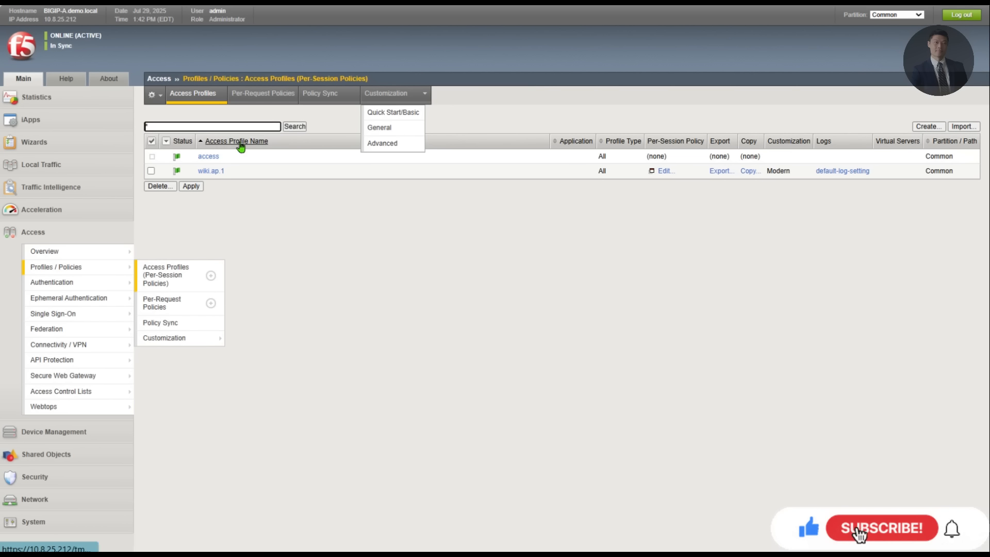
Step: Open wiki.ap.1's access policy in the visual policy editor
left_click(210, 171)
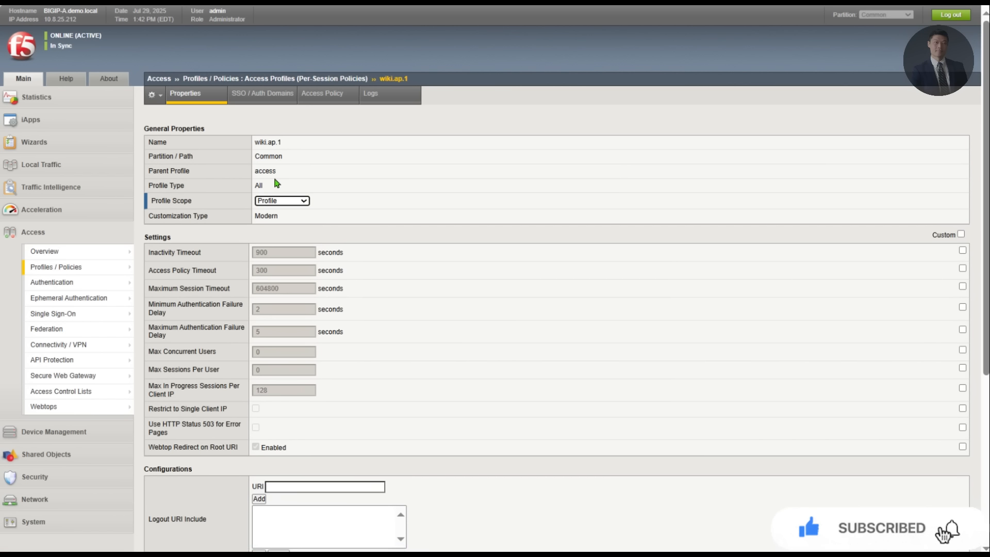
left_click(326, 96)
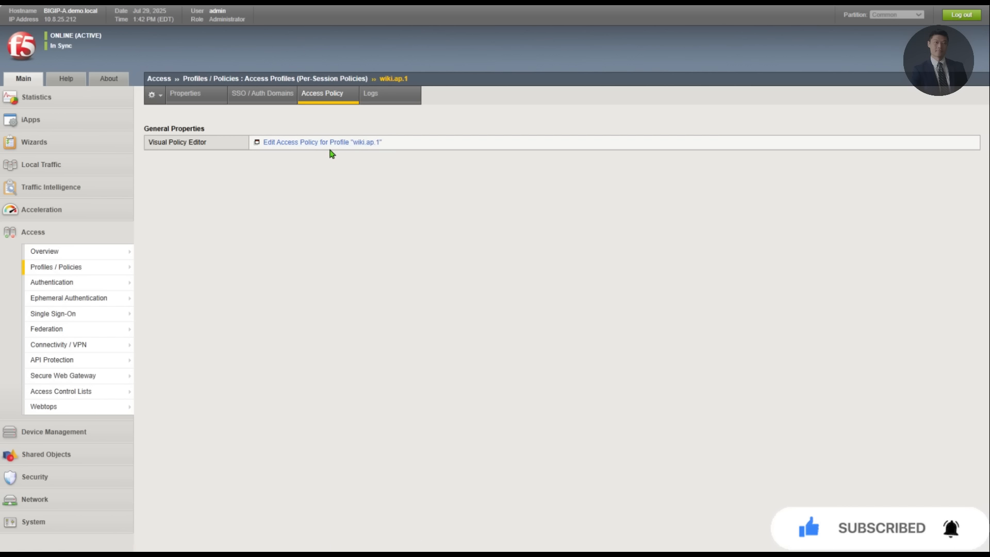
left_click(361, 144)
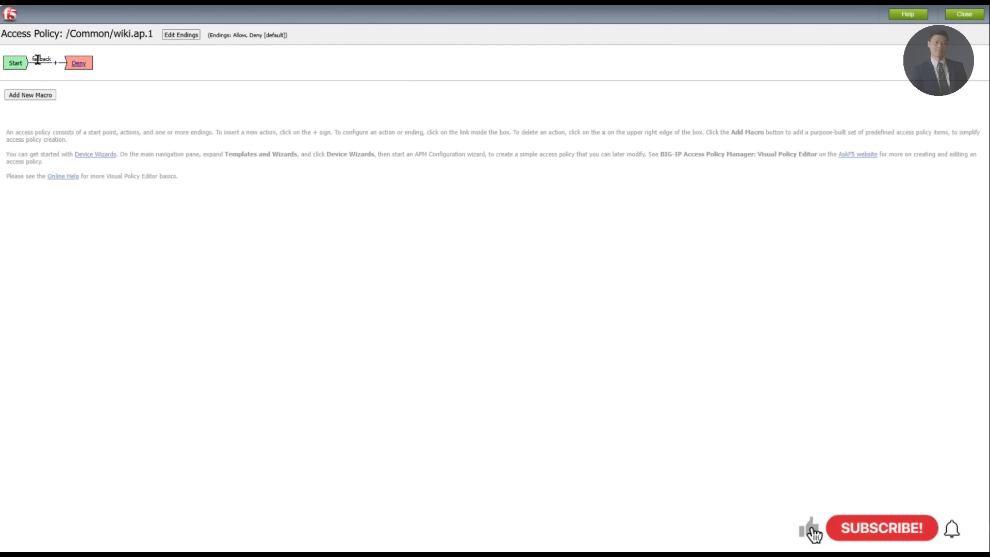
Step: Insert a Logon Page action between Start and Deny
left_click(56, 62)
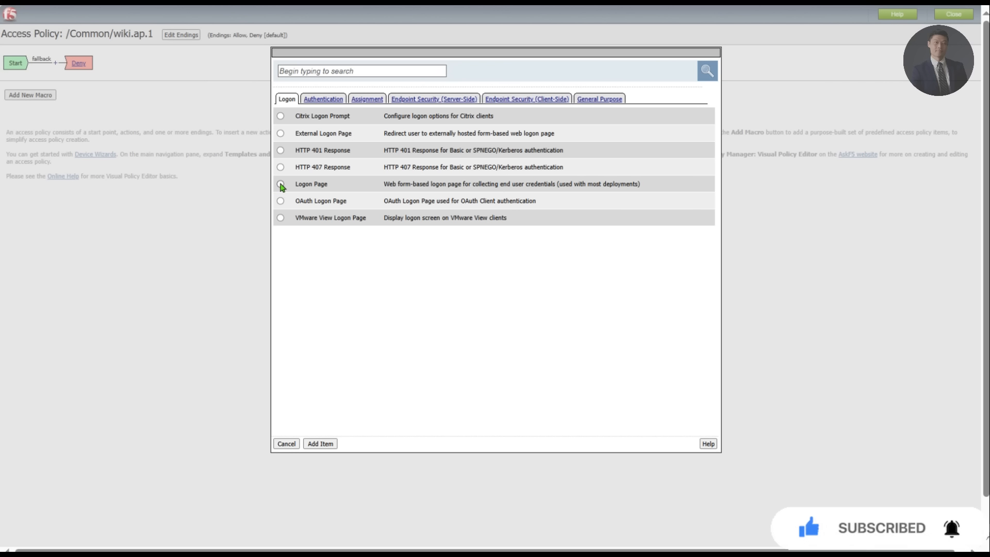
left_click(320, 444)
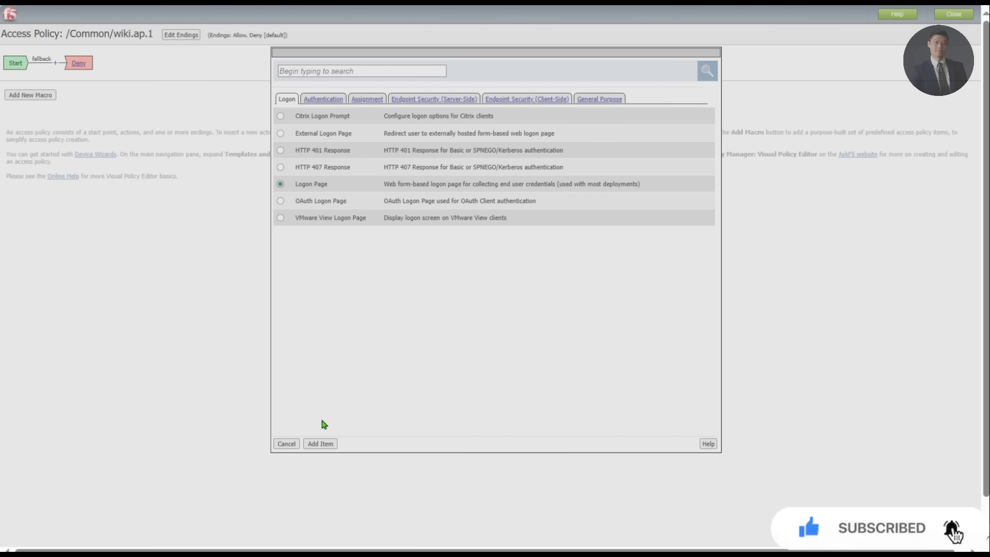
left_click(320, 443)
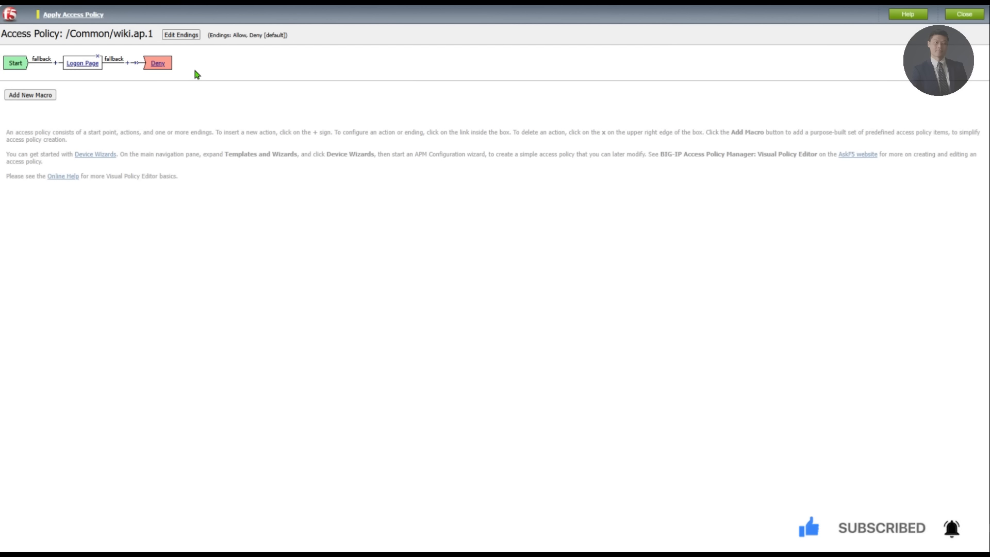
Step: Add an AD Auth action after the Logon Page using server /Common/clab.com
left_click(127, 63)
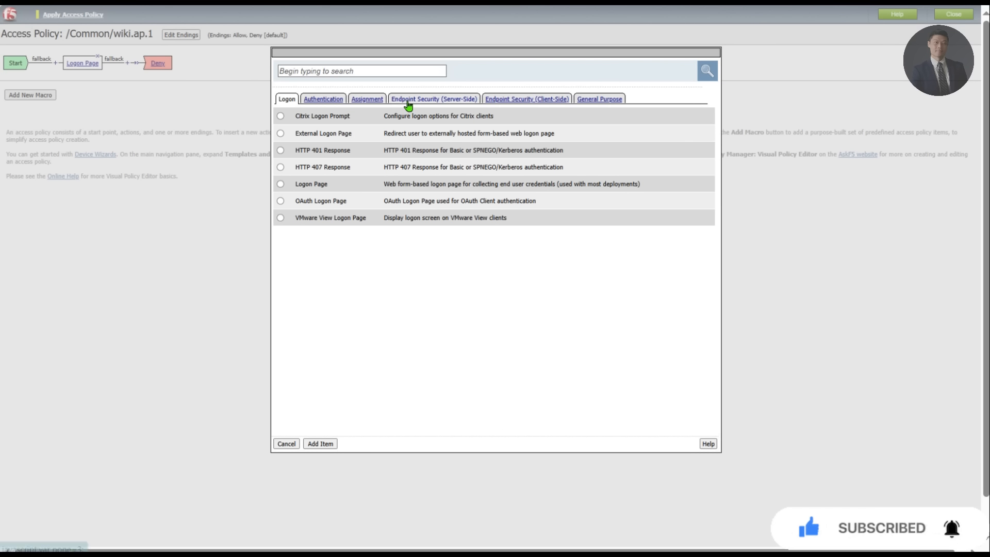
left_click(415, 105)
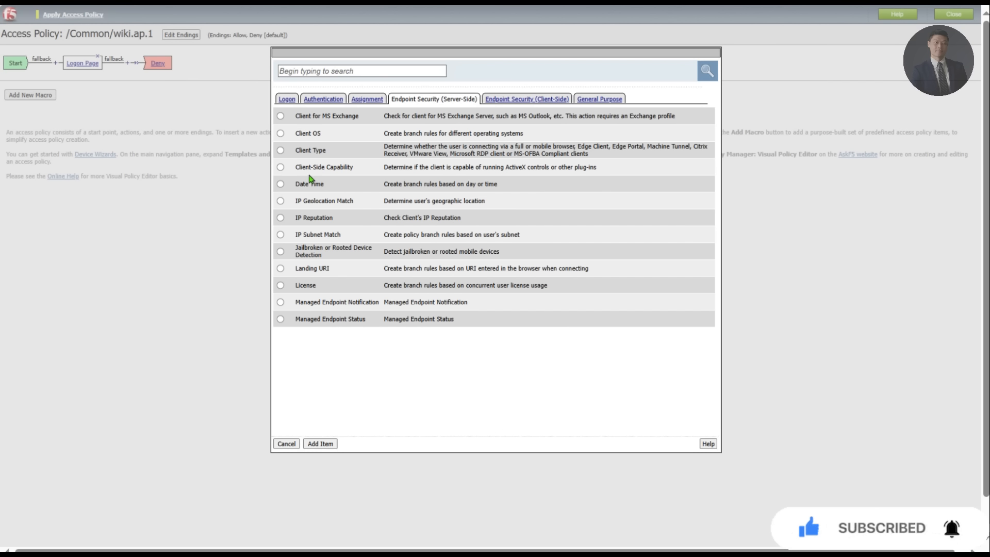
left_click(324, 98)
left_click(280, 116)
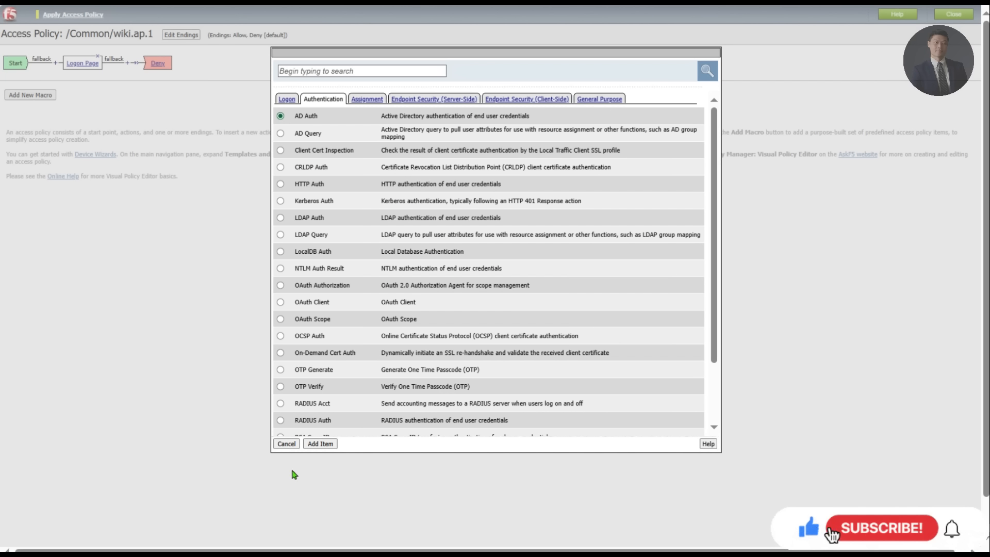
left_click(331, 444)
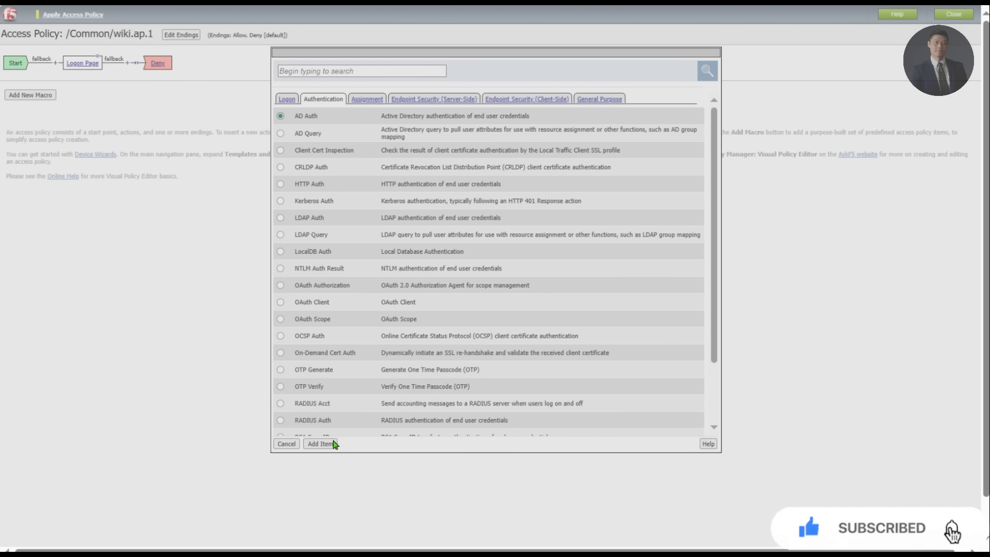
left_click(331, 444)
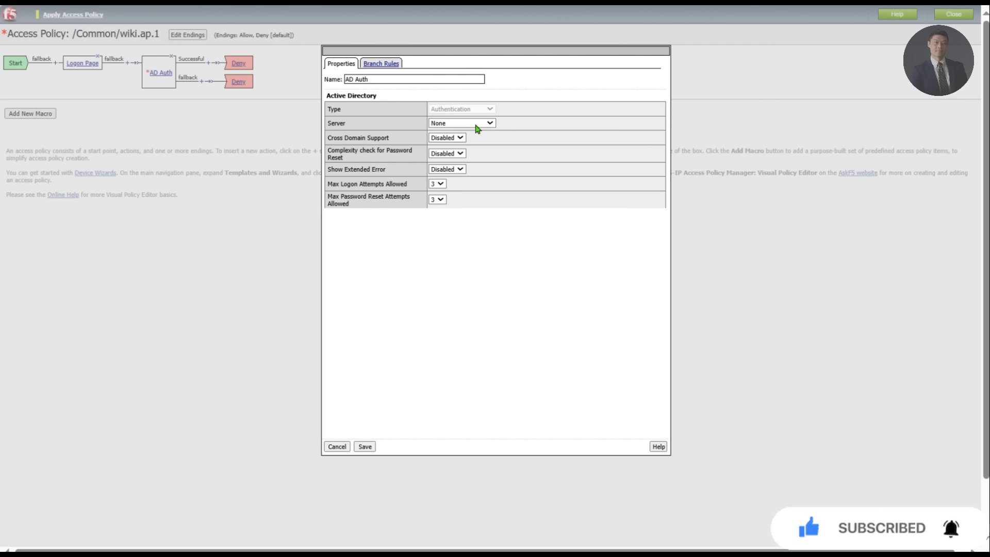
left_click(478, 124)
left_click(472, 156)
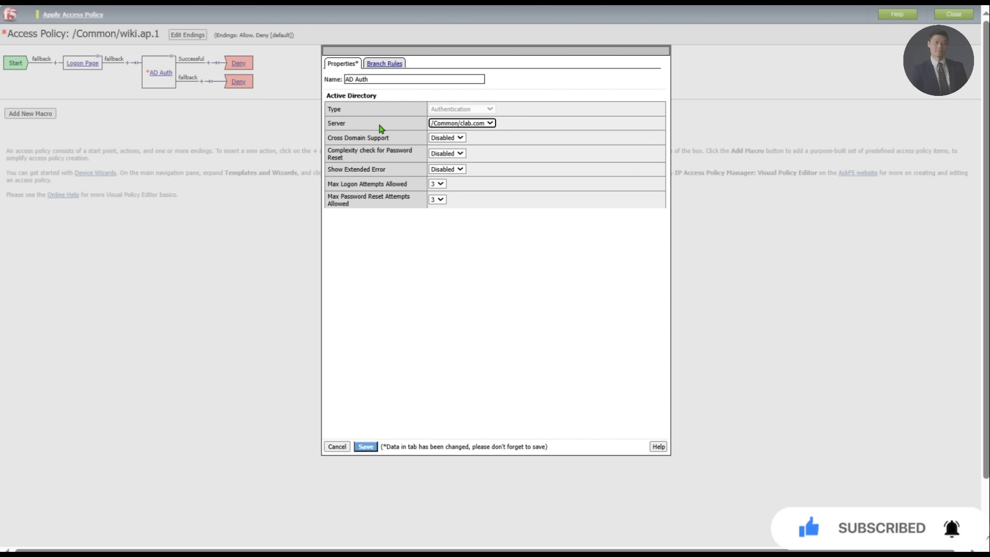
left_click(372, 449)
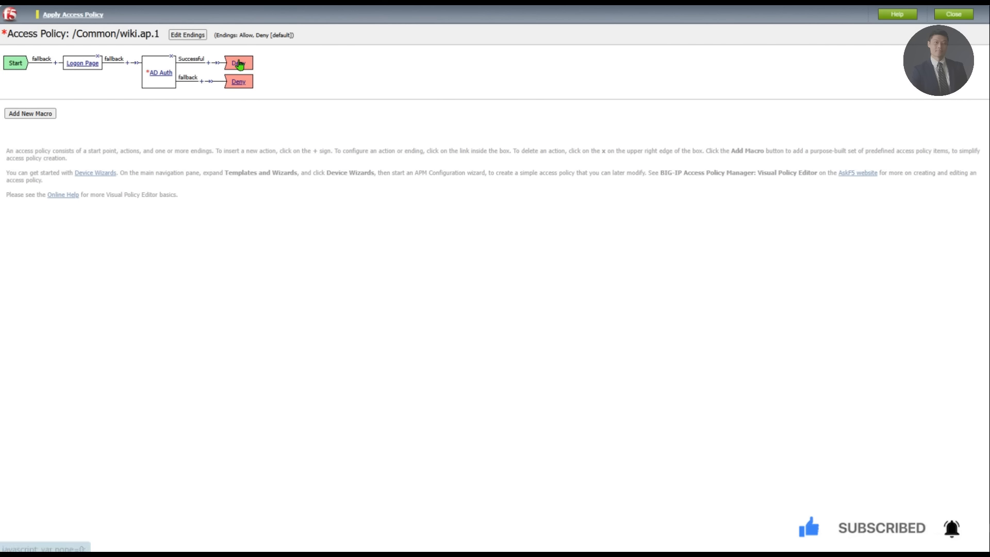
Step: Make AD Auth's successful branch end in Allow and apply the access policy
left_click(239, 63)
left_click(412, 125)
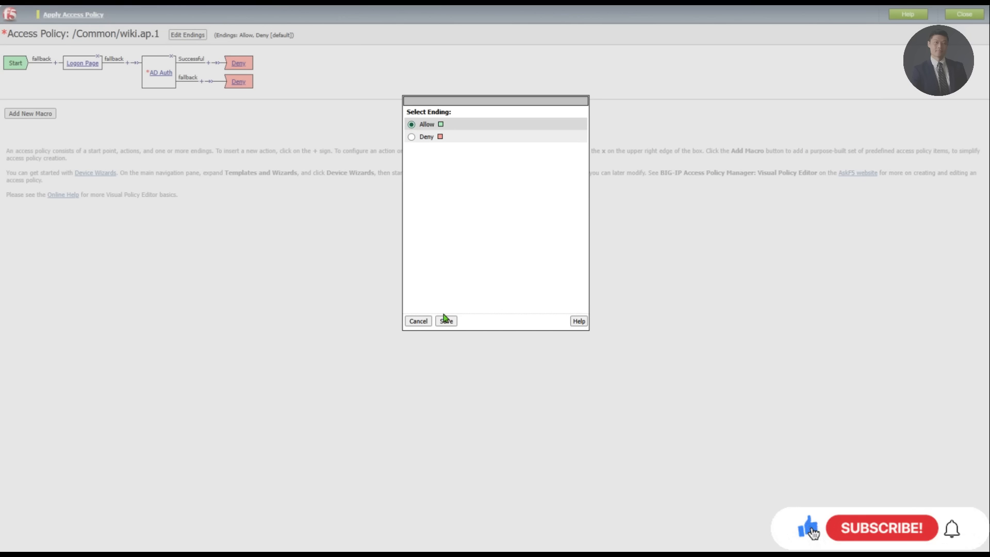
left_click(446, 321)
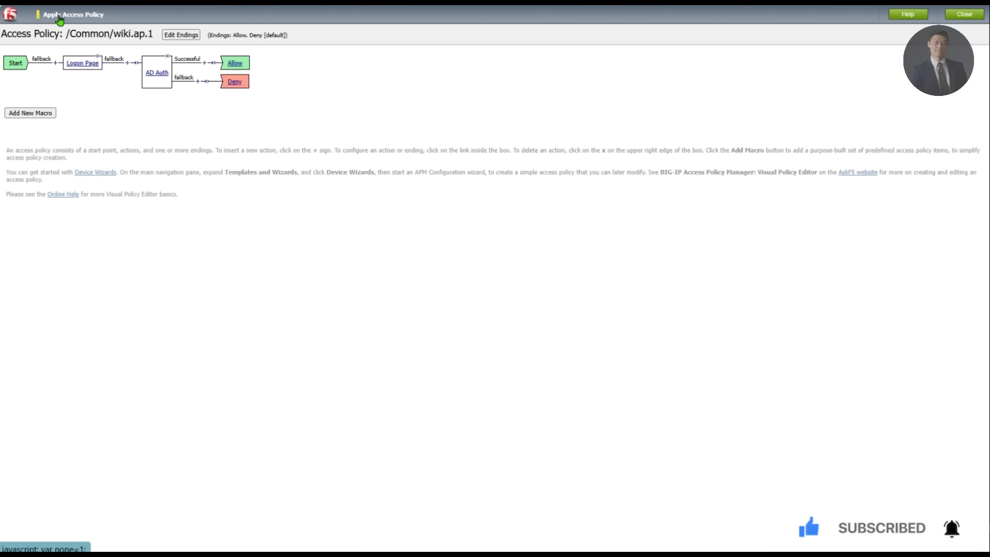
left_click(77, 16)
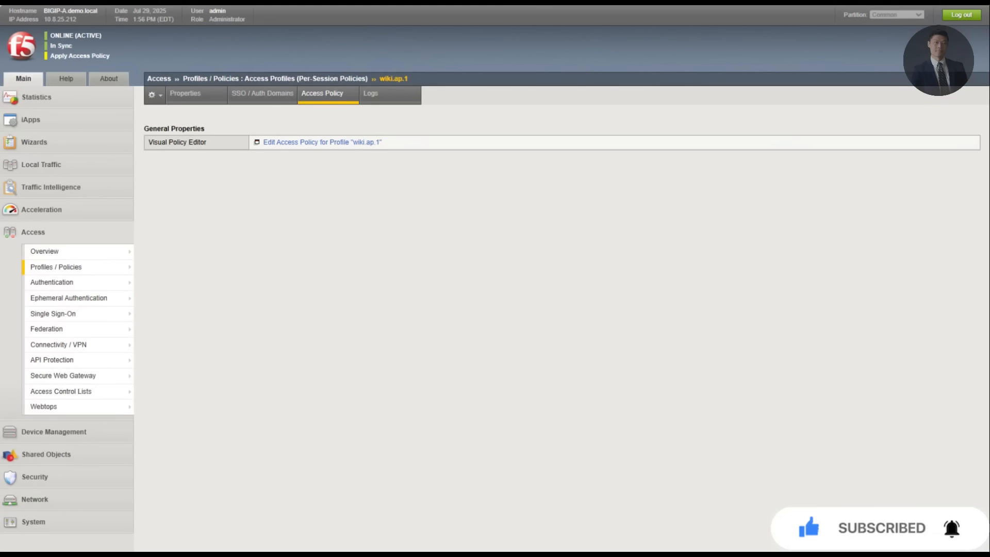
Step: Open the wiki.vs virtual server from Local Traffic > Virtual Servers
left_click(186, 95)
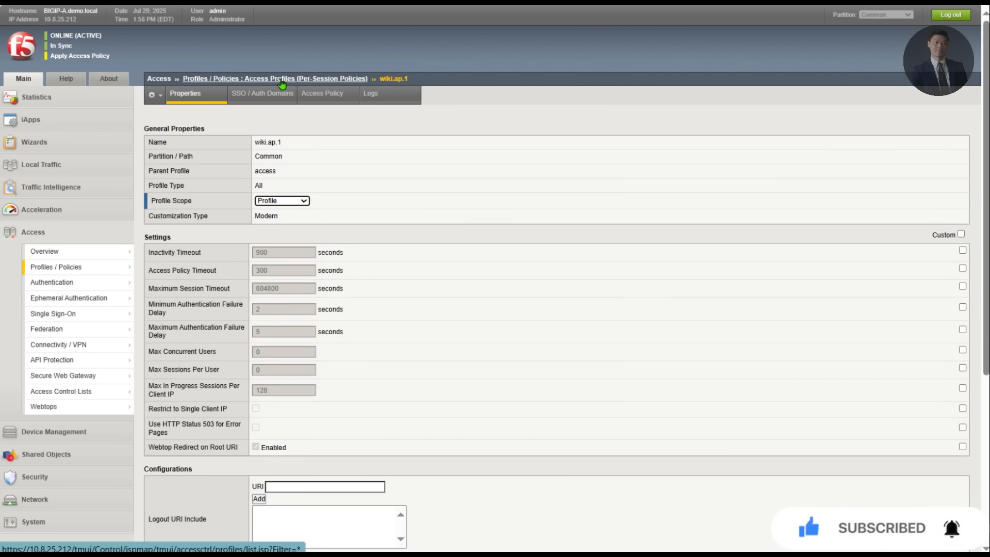
left_click(282, 79)
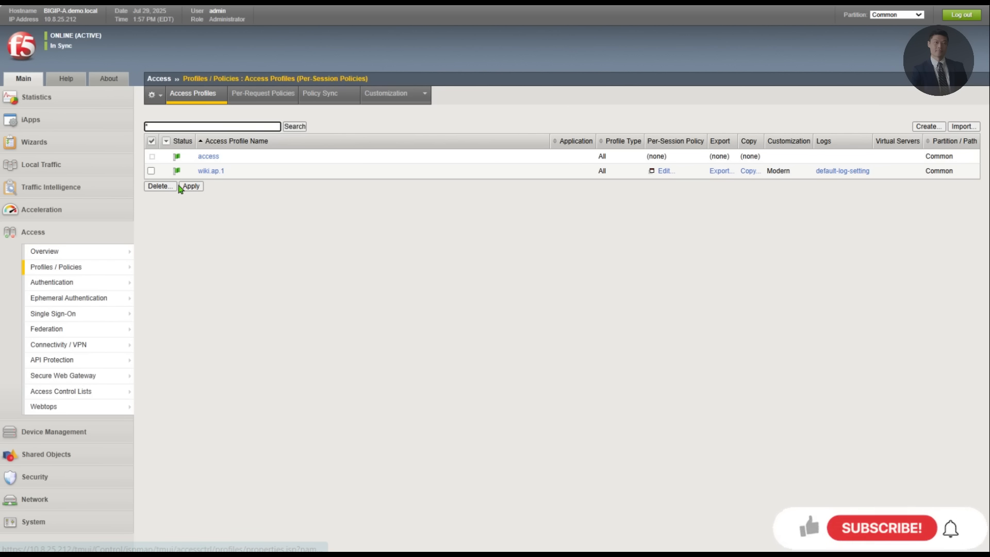
left_click(47, 164)
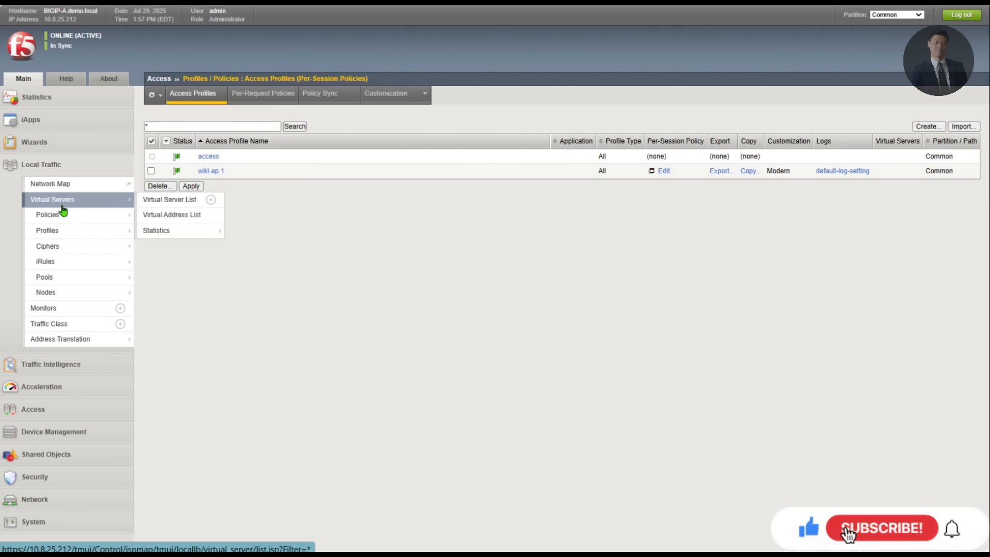
left_click(116, 202)
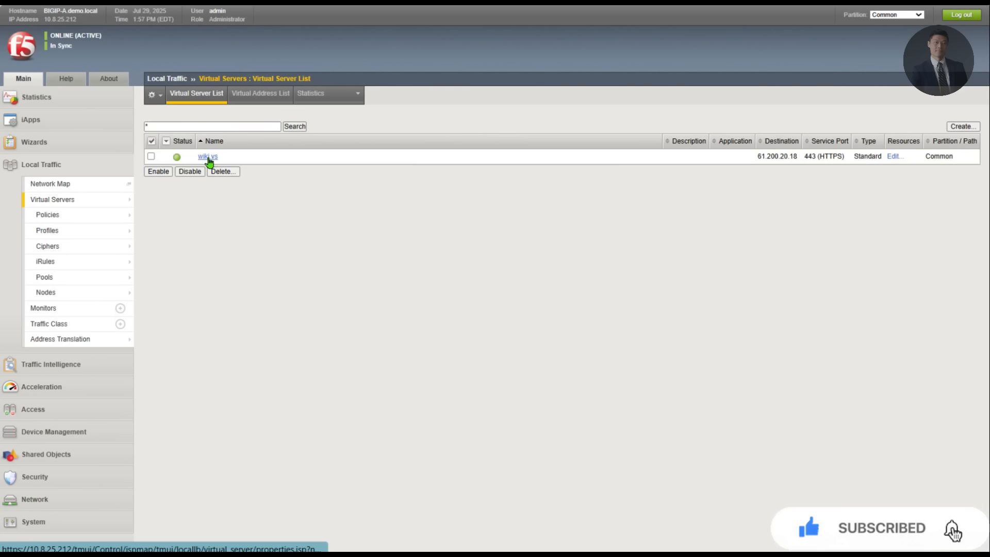
left_click(208, 156)
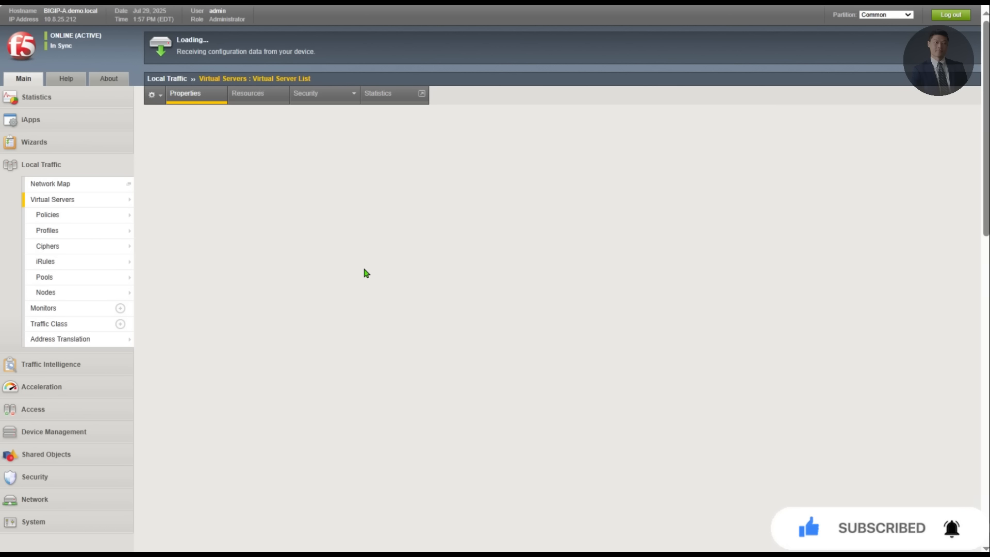
Step: Set wiki.vs's Access Profile to wiki.ap.1 and update the virtual server
scroll(366, 273, "down", 10)
scroll(366, 273, "down", 4)
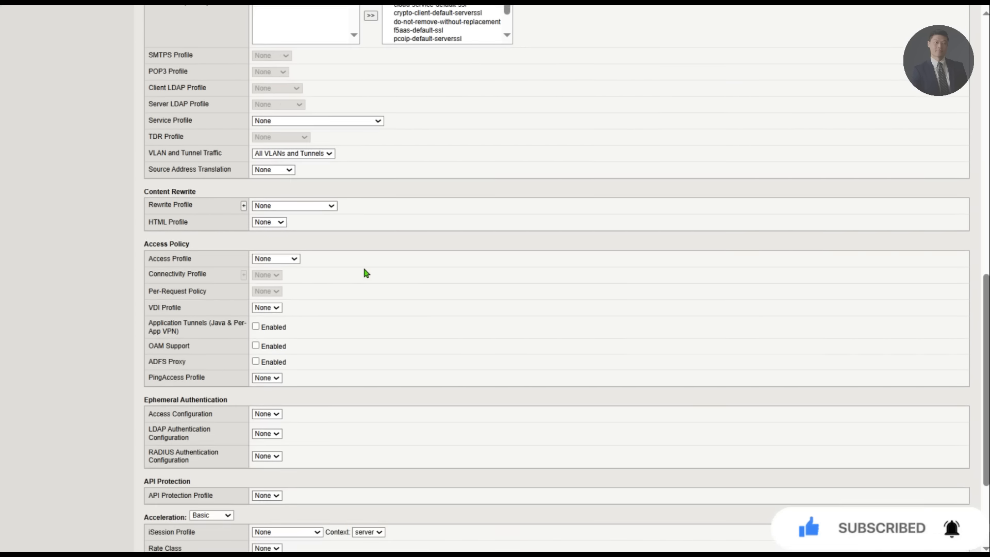
scroll(366, 273, "up", 10)
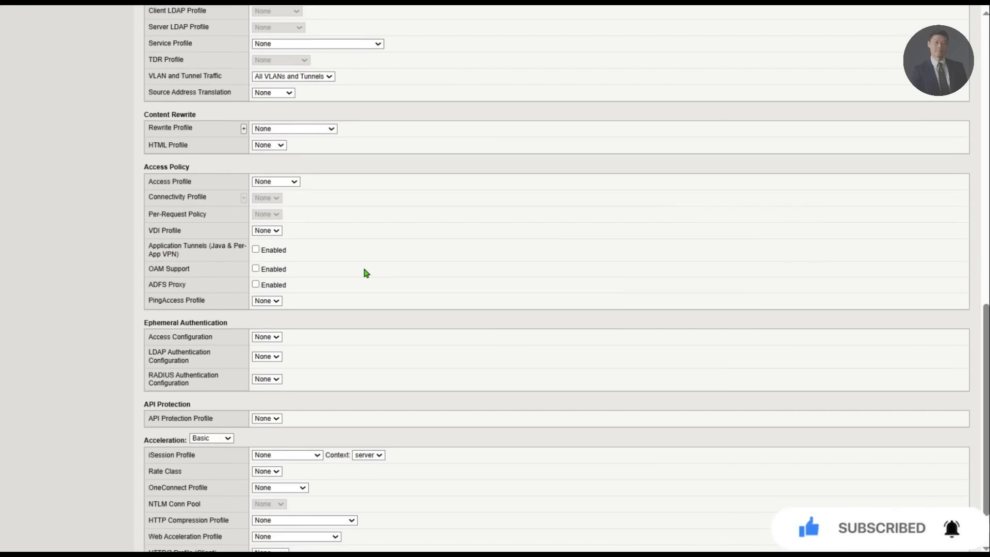
scroll(366, 274, "up", 2)
key("ctrl+f")
type("access")
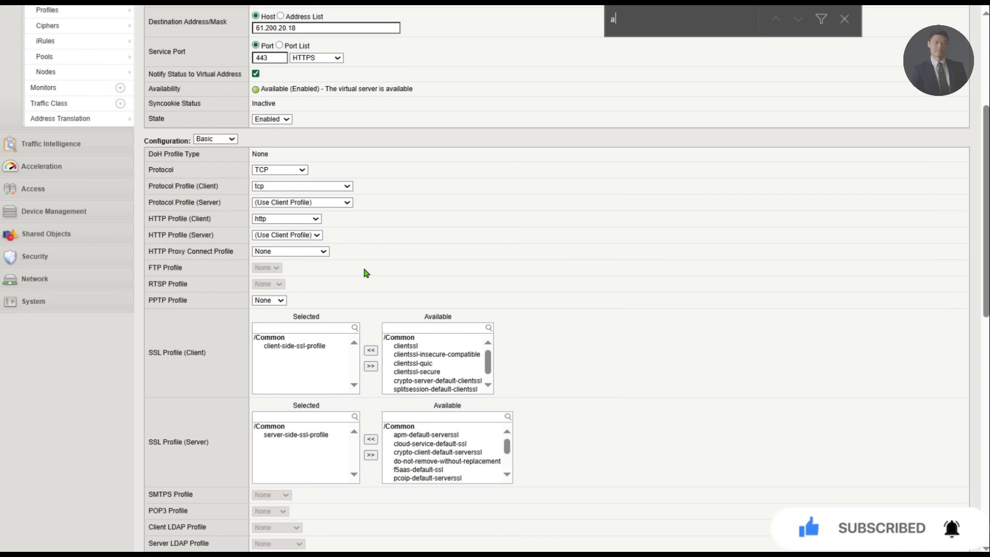
key("Return")
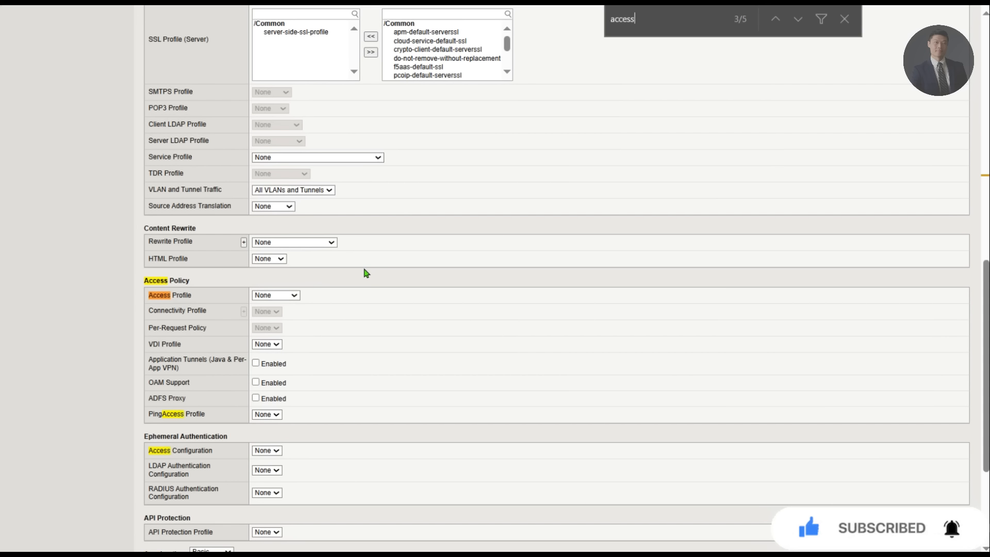
left_click(277, 297)
left_click(272, 339)
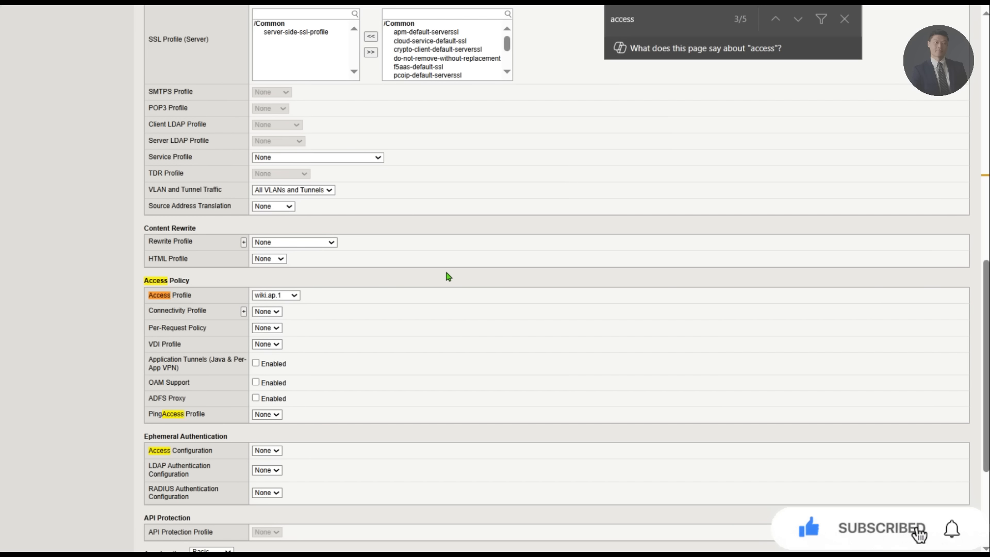
left_click(845, 20)
scroll(706, 364, "down", 4)
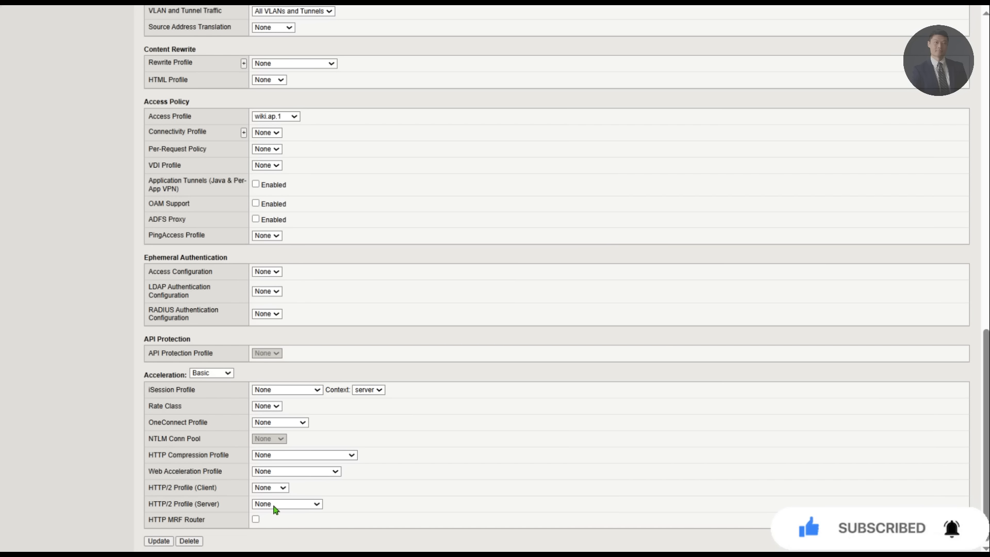
left_click(171, 540)
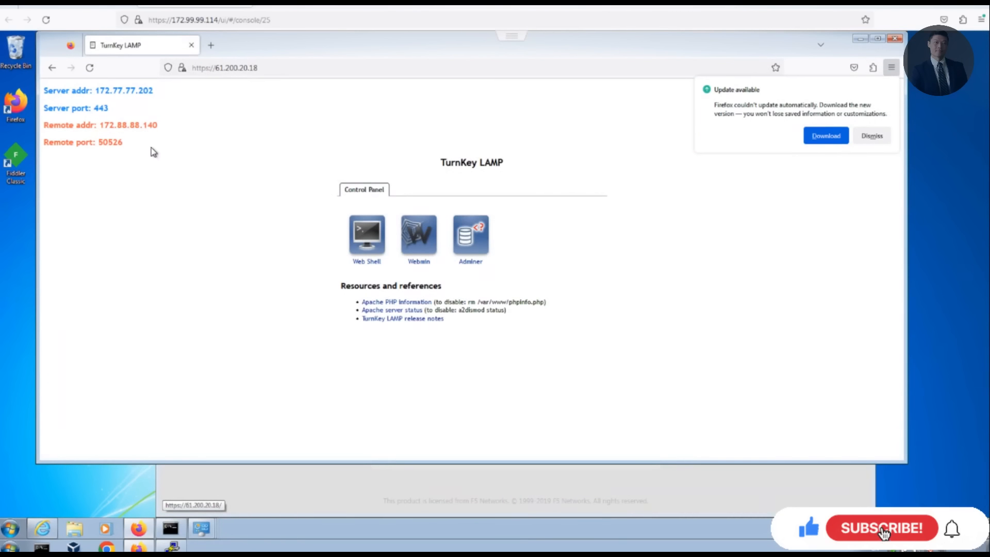
left_click(91, 69)
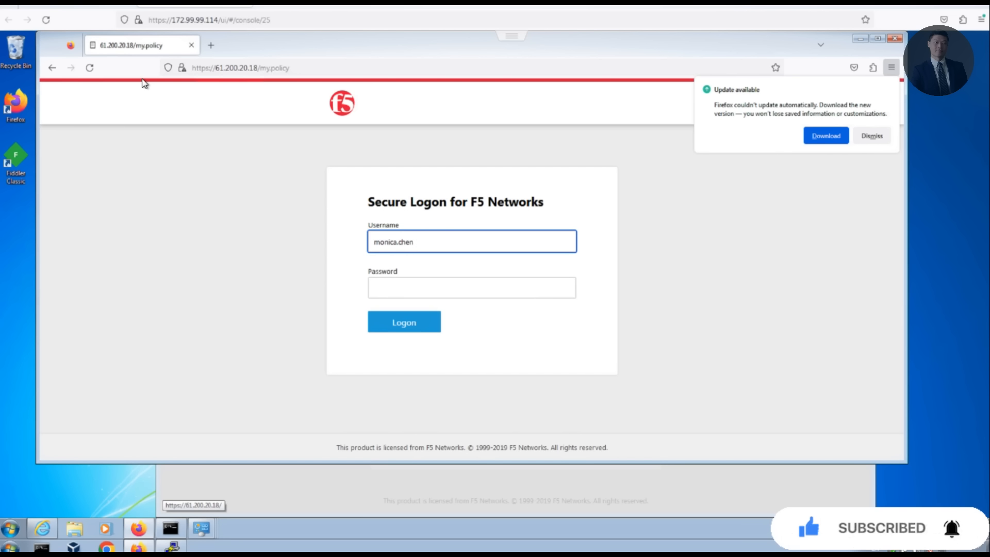
type("g")
key("Tab")
type("*********")
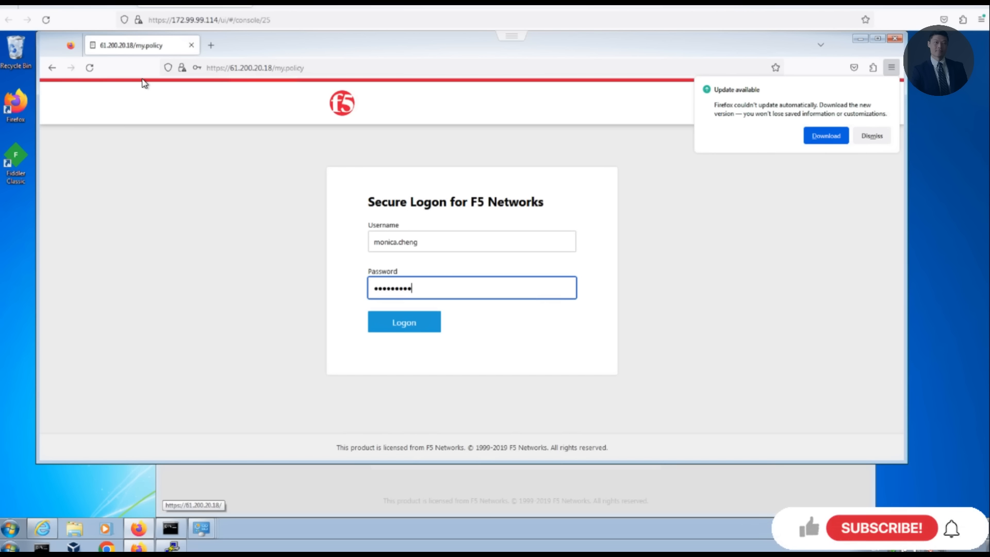
key("Return")
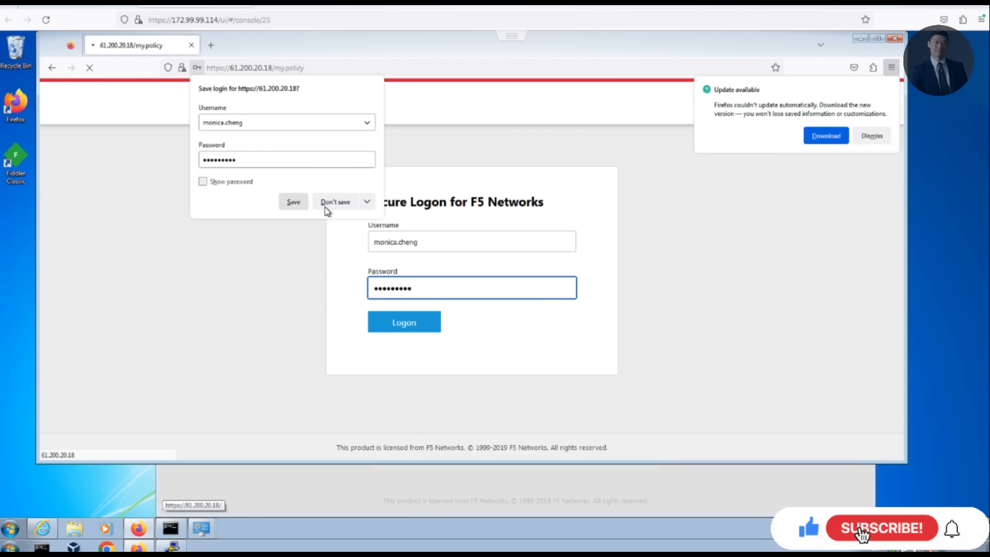
left_click(325, 207)
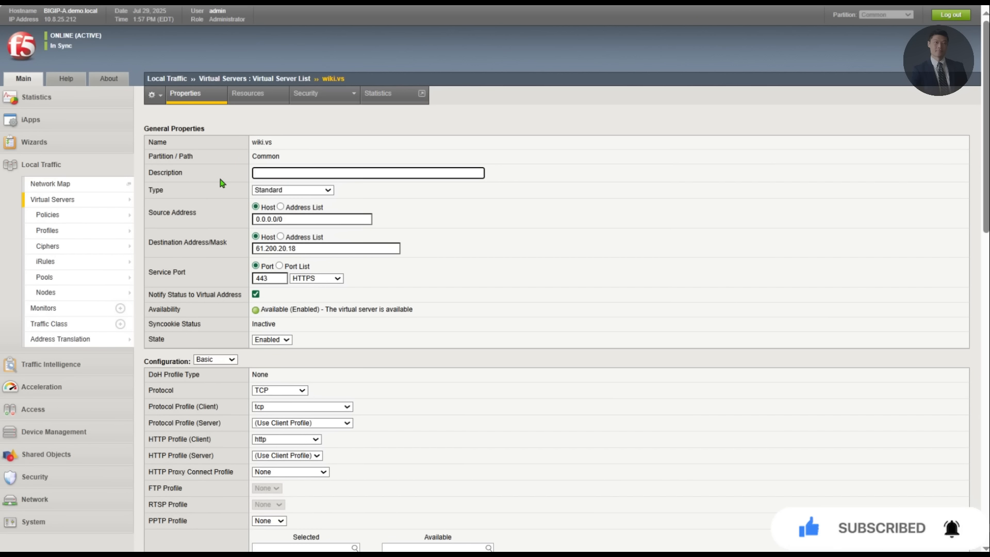
Step: Check wiki.vs's pool wiki.pool, review the five-node Node List, then go toward Access Profiles
left_click(243, 102)
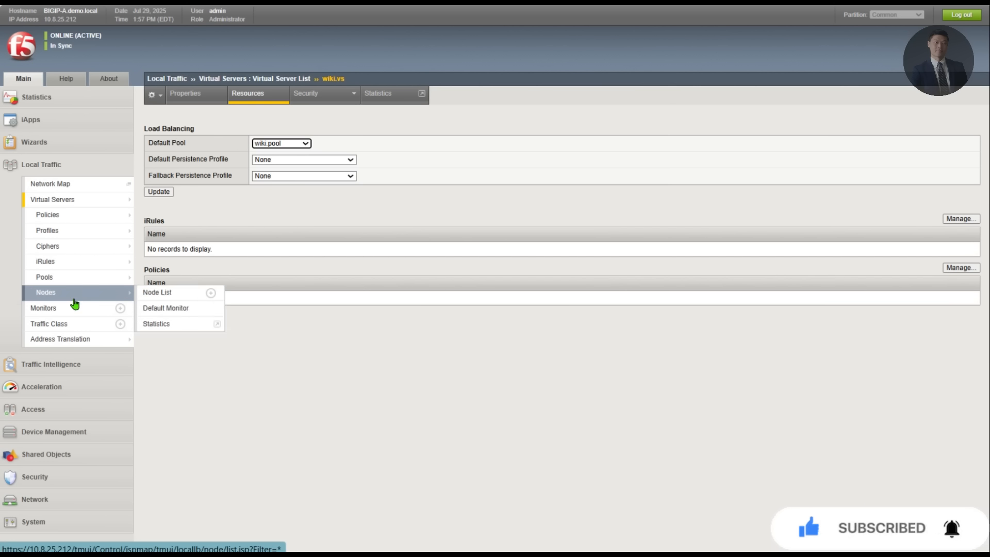
left_click(87, 310)
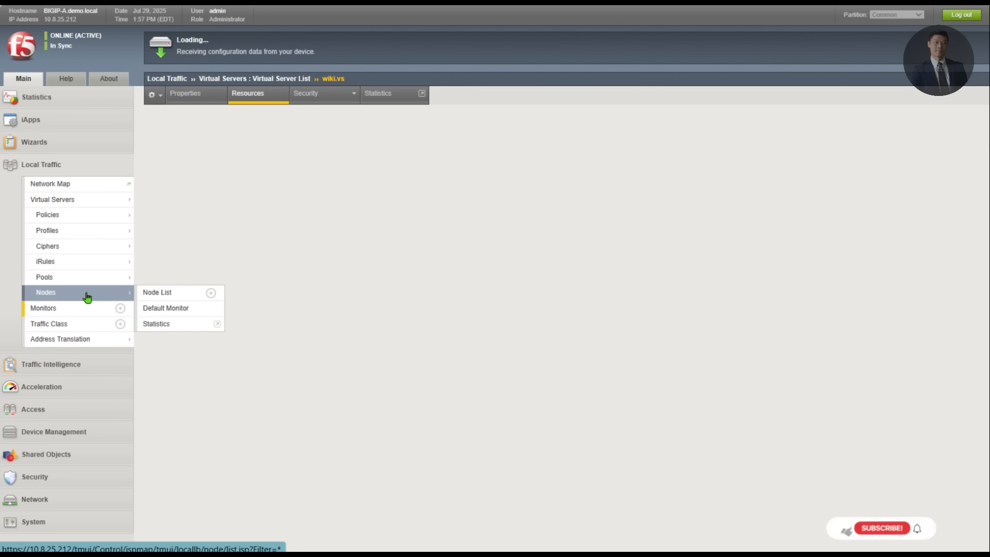
left_click(85, 295)
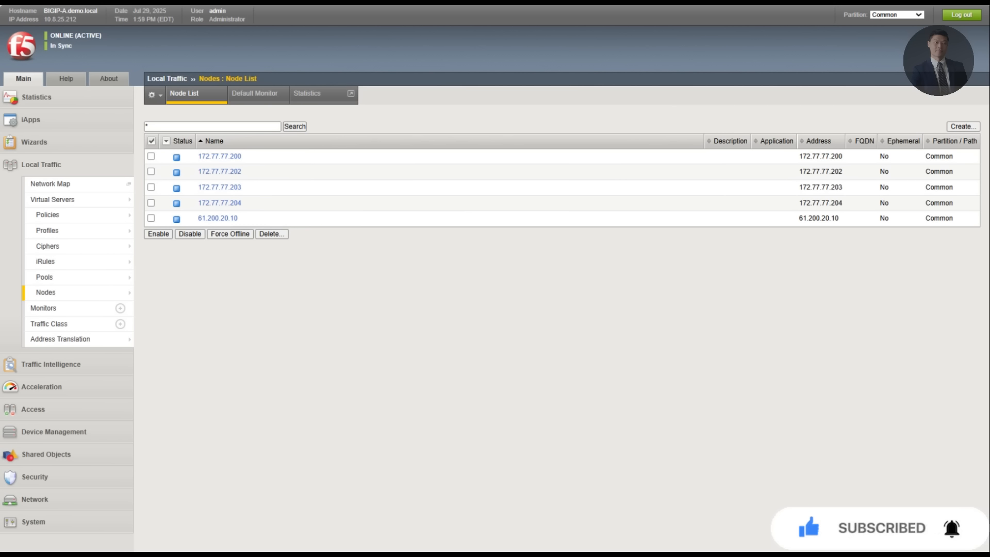
left_click(33, 409)
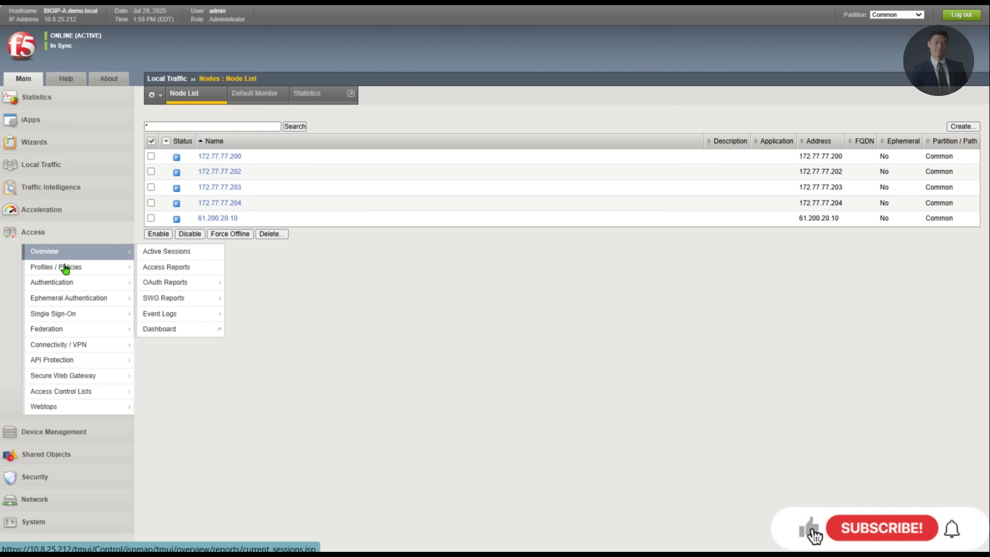
mouse_move(65, 268)
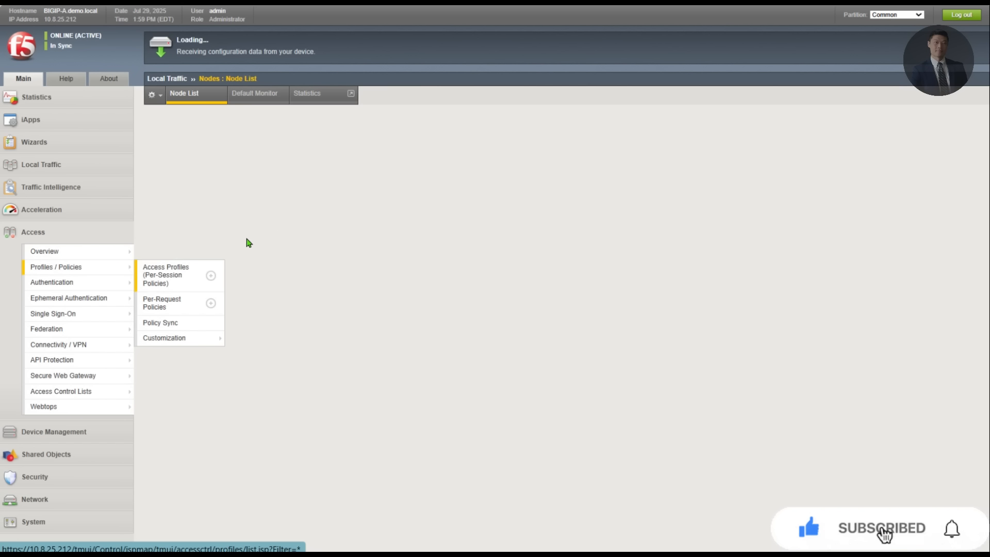
Step: Copy wiki.ap.1 as a new profile named wiki.ap.4 and open its Access Policy tab
left_click(152, 171)
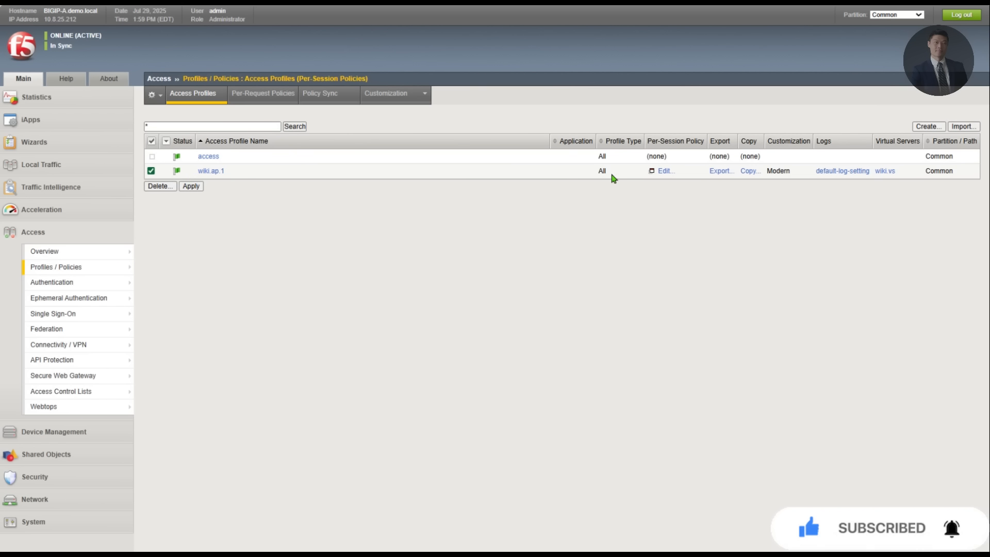
left_click(749, 171)
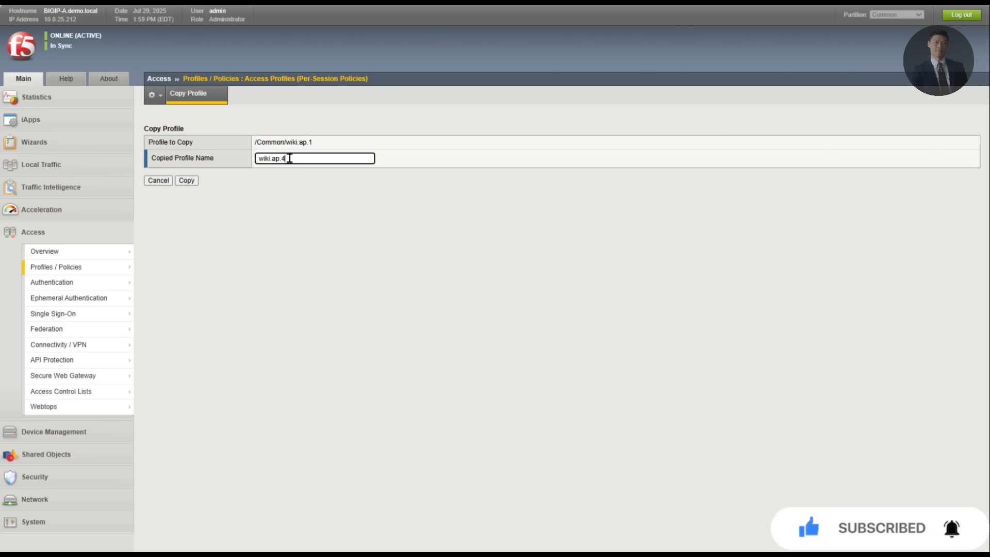
left_click(187, 181)
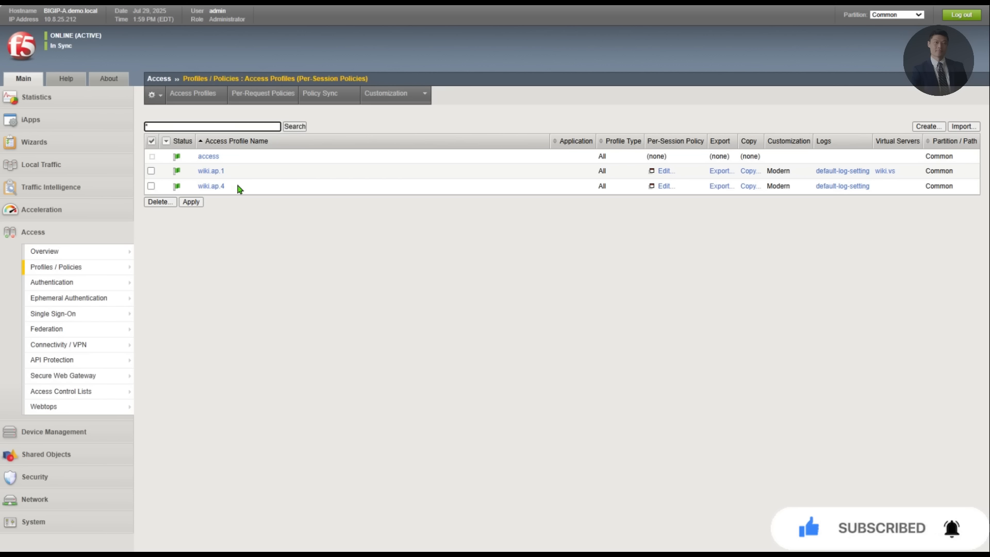
left_click(216, 186)
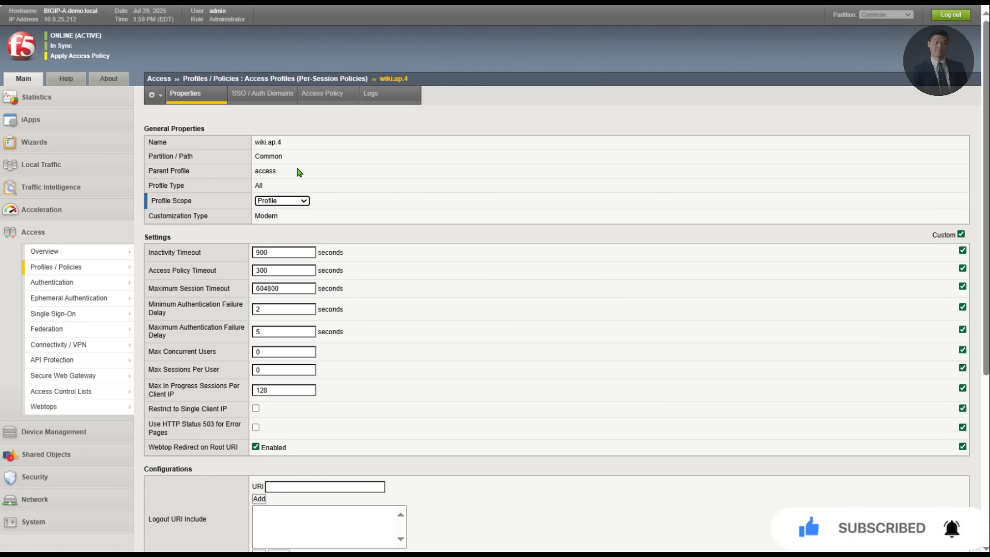
left_click(311, 101)
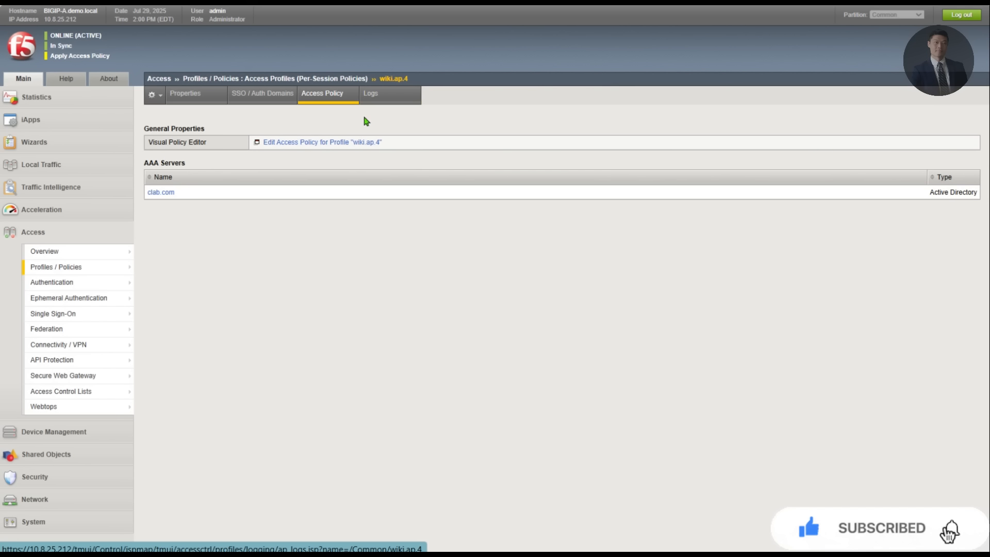
Step: Open wiki.ap.4 in the visual policy editor and pick Client OS from Endpoint Security (Server-Side)
left_click(344, 142)
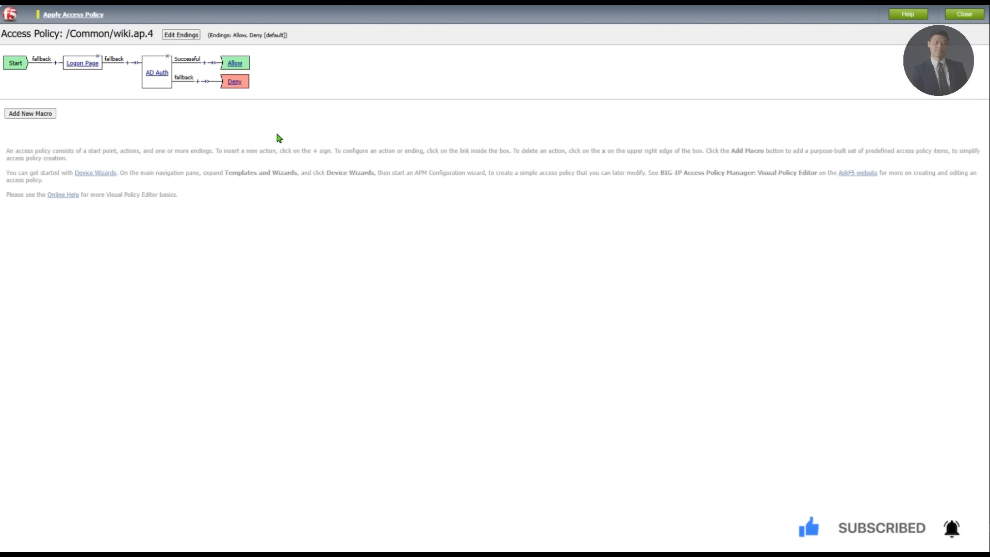
left_click(55, 62)
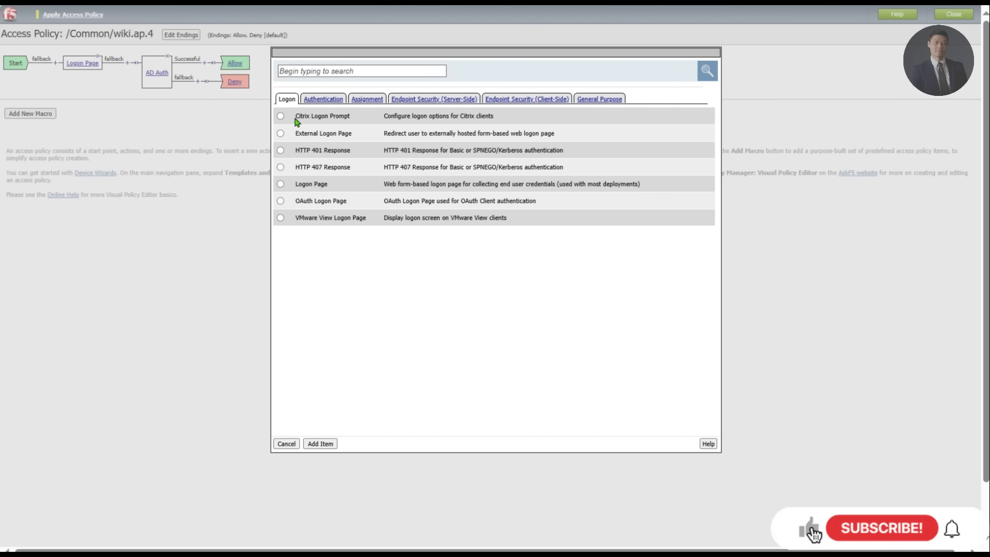
left_click(413, 99)
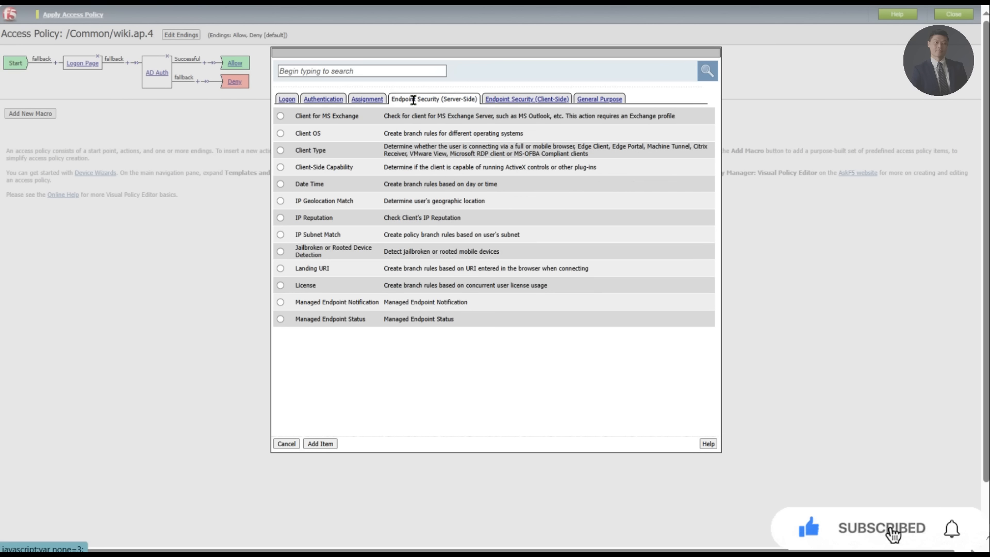
left_click(281, 134)
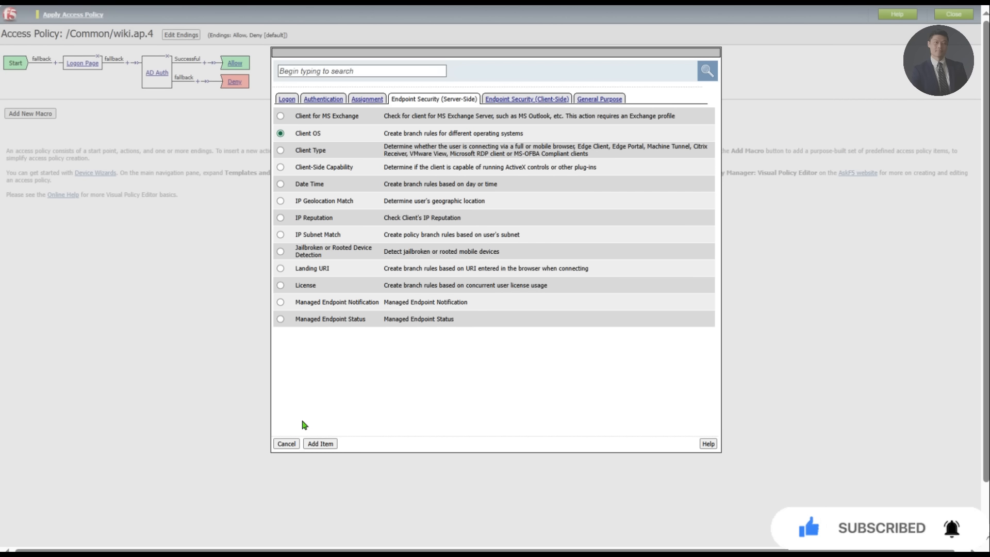
left_click(313, 444)
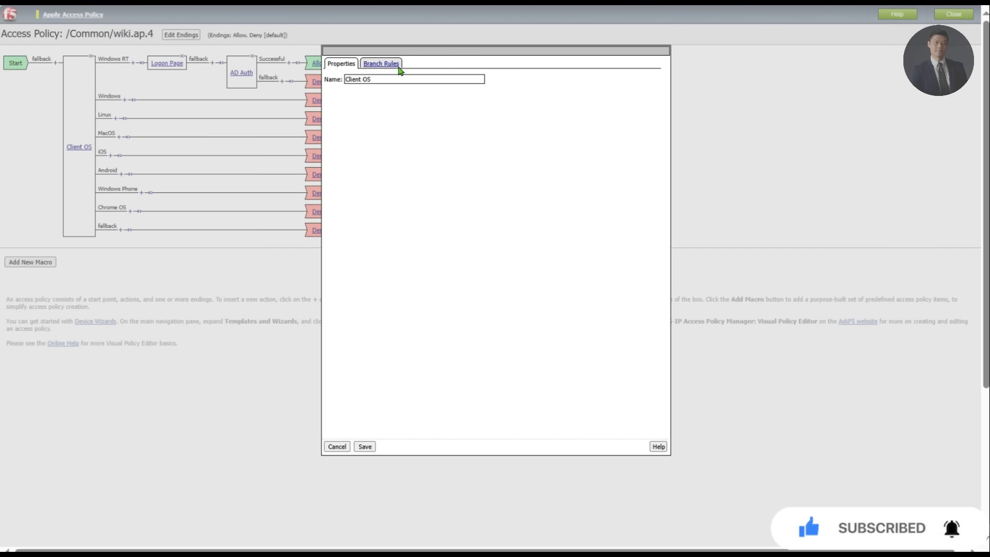
Step: Delete every Client OS branch rule except Windows and rename it Supported OS
left_click(397, 66)
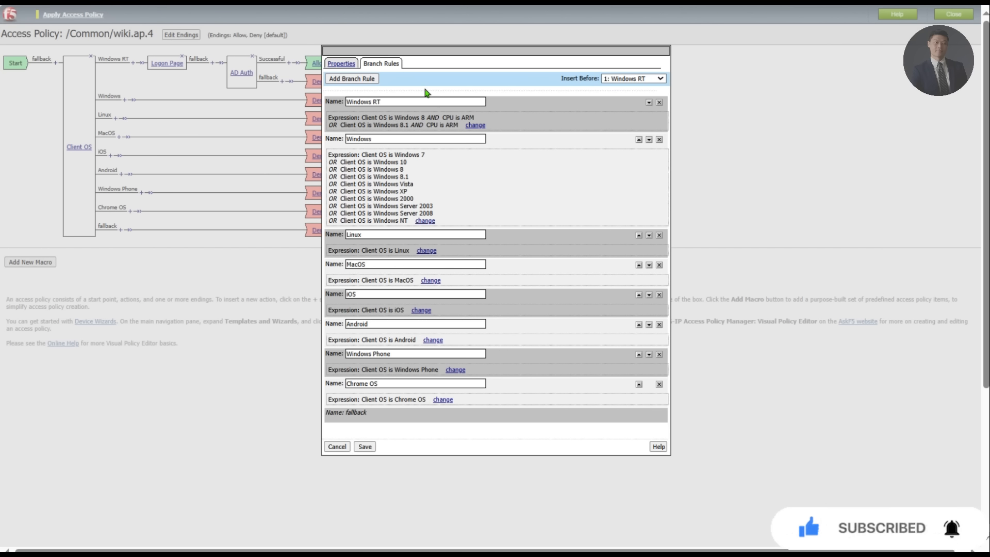
left_click(659, 235)
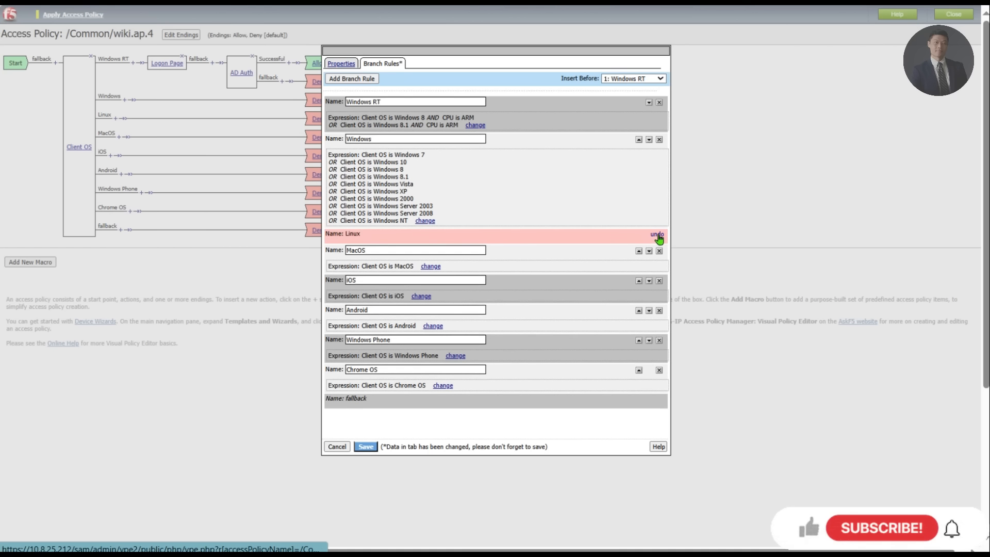
left_click(659, 250)
left_click(659, 267)
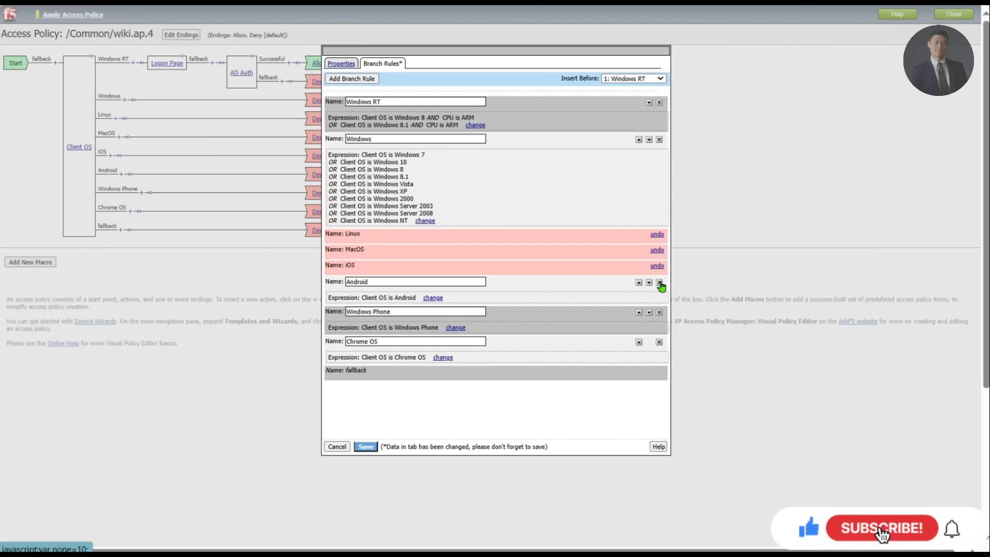
left_click(659, 282)
left_click(660, 299)
left_click(659, 314)
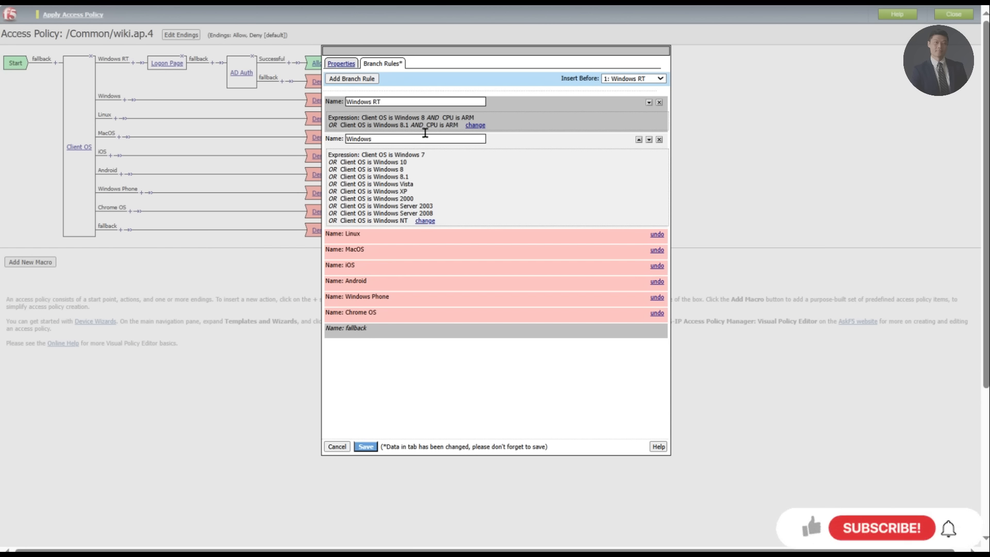
left_click(659, 102)
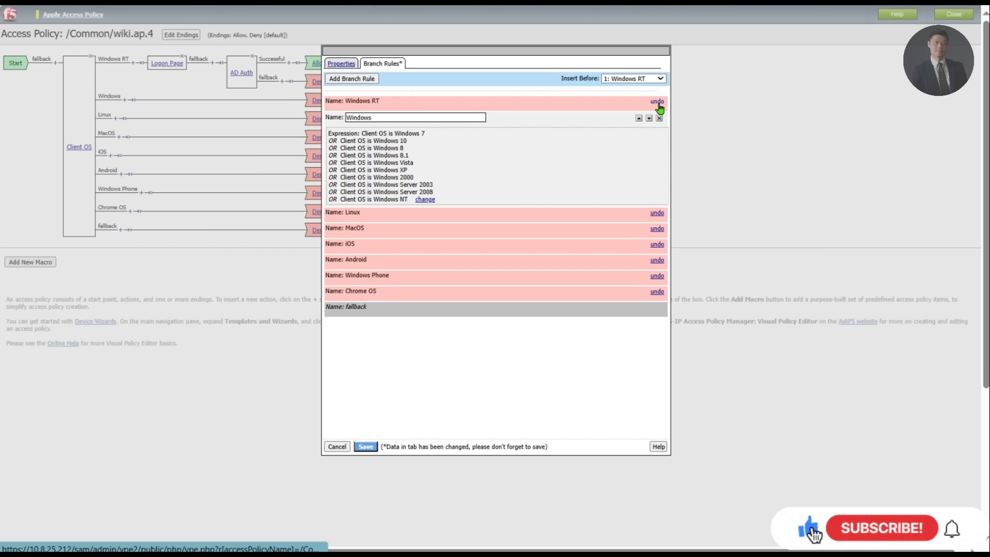
double_click(434, 117)
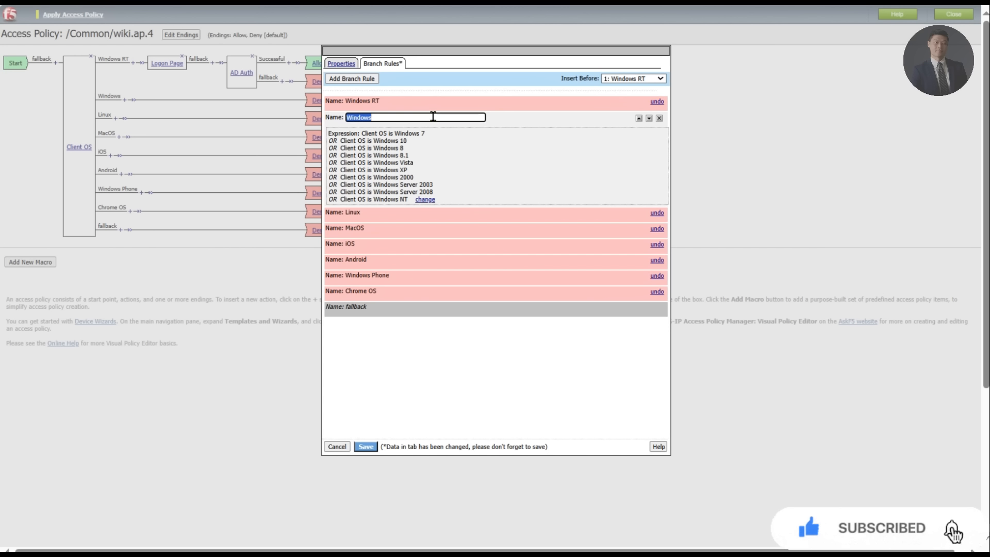
type("Supported OS")
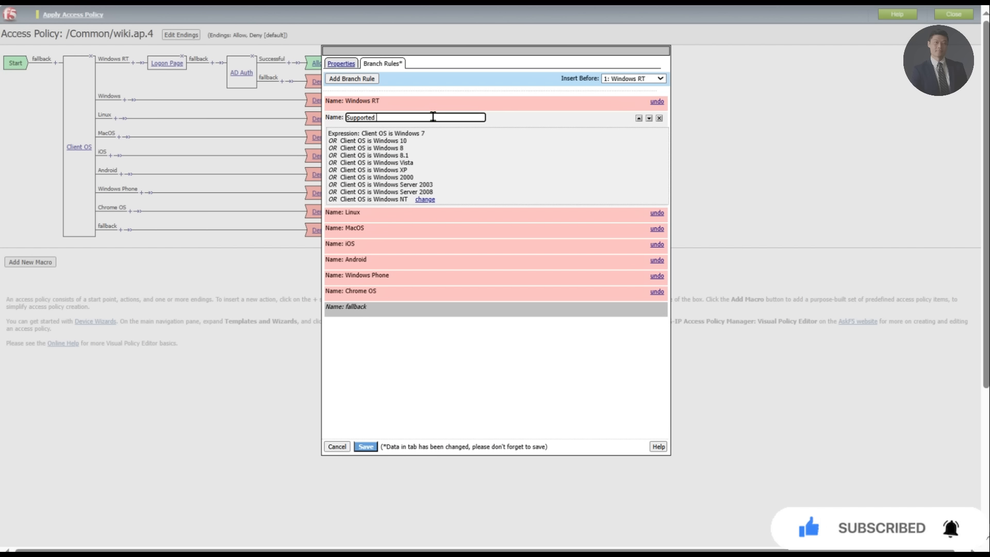
Step: Limit the Supported OS rule to Windows 10 only and save the Client OS action
left_click(427, 200)
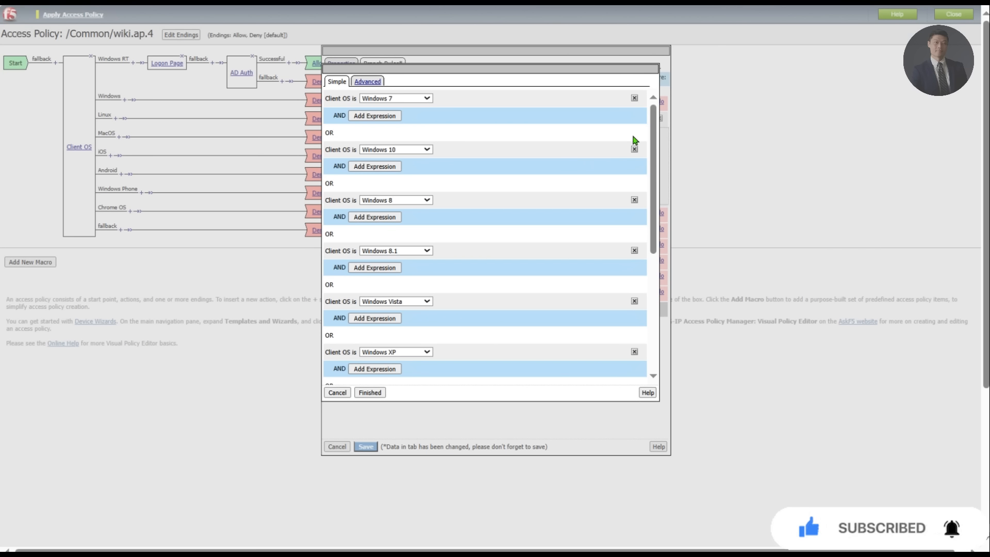
left_click(634, 98)
left_click(634, 149)
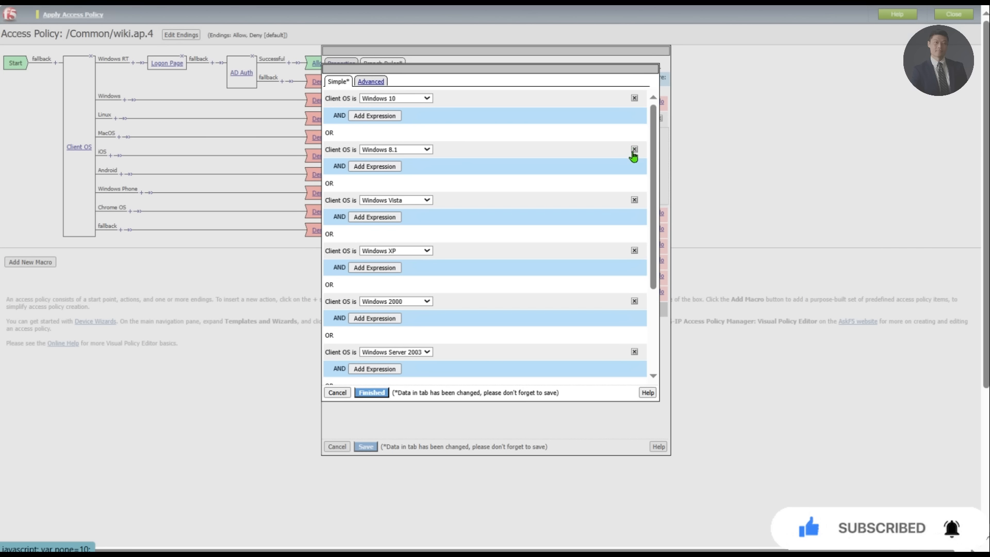
left_click(635, 149)
left_click(634, 150)
left_click(634, 149)
left_click(636, 149)
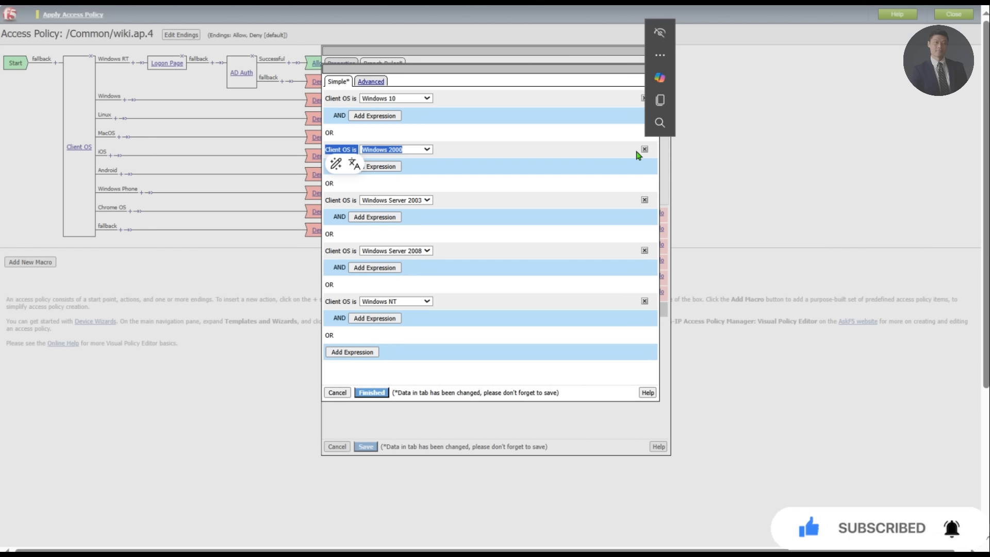
left_click(645, 150)
left_click(645, 150)
left_click(645, 149)
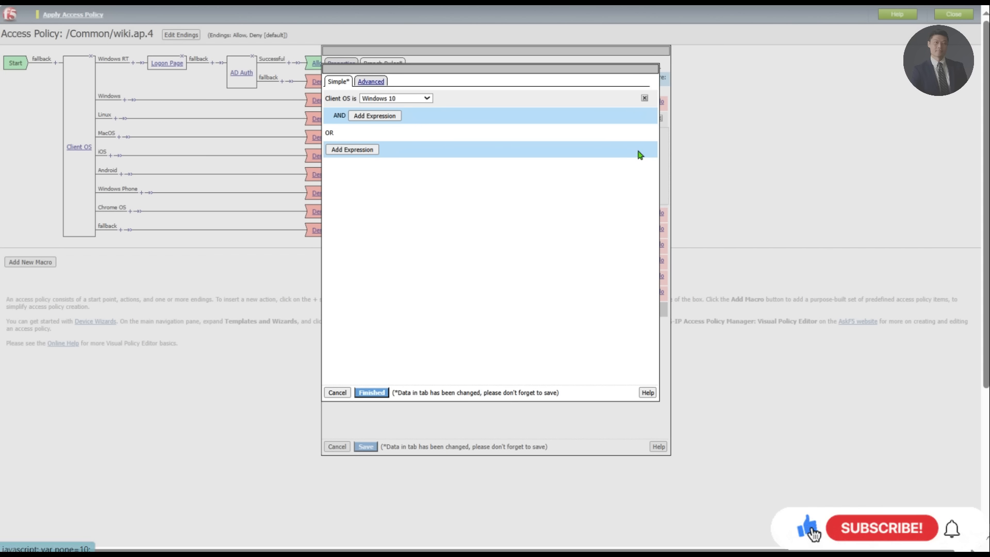
left_click(379, 394)
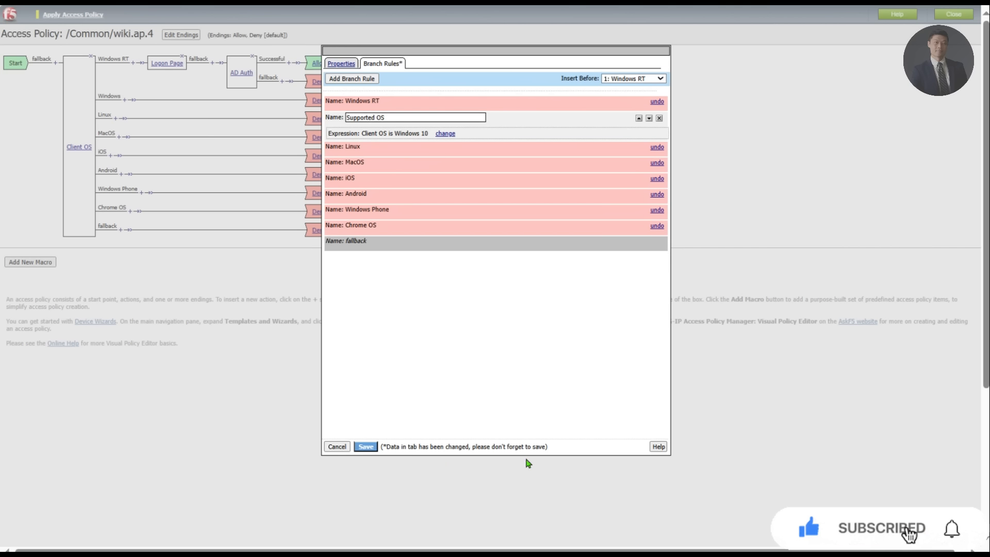
left_click(366, 448)
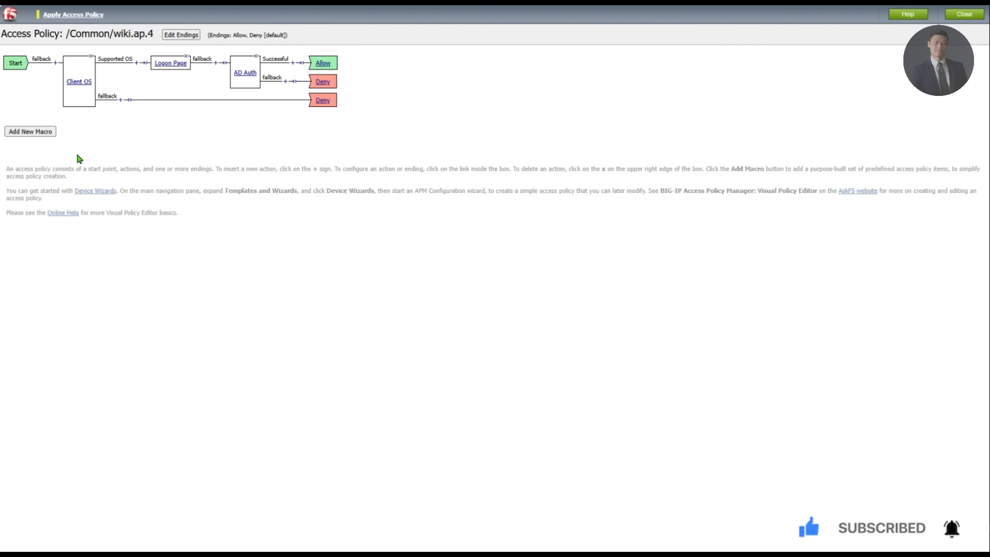
Step: Apply wiki.ap.4's policy, close the Visual Policy Editor, and view wiki.ap.4's Properties
left_click(184, 34)
left_click(963, 14)
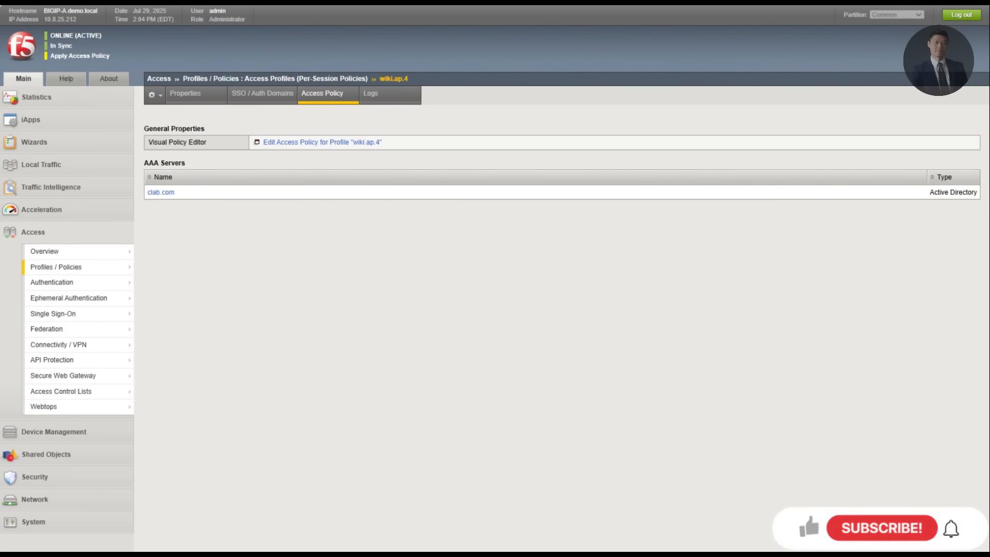
left_click(169, 99)
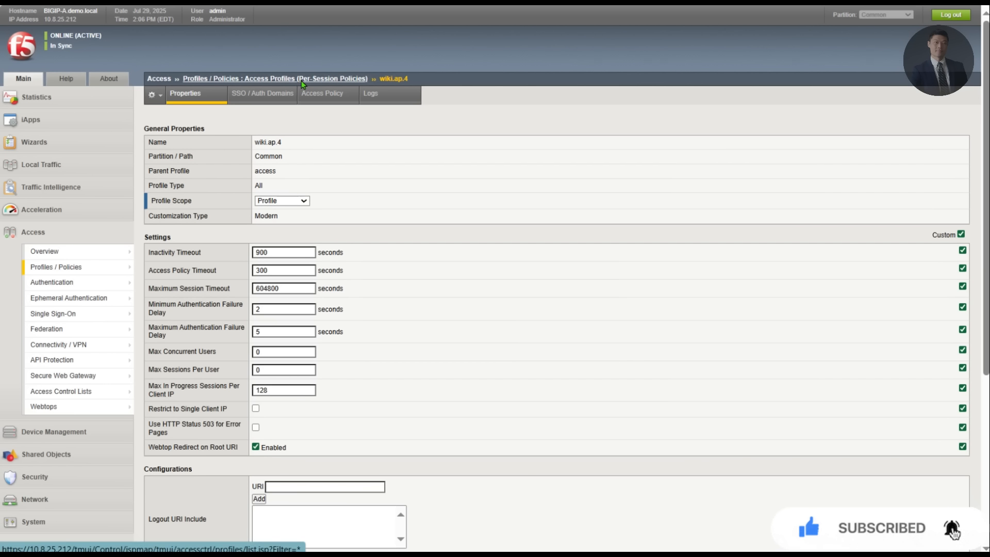
Step: Return to the Access Profiles list via the breadcrumb and expand Local Traffic
left_click(315, 93)
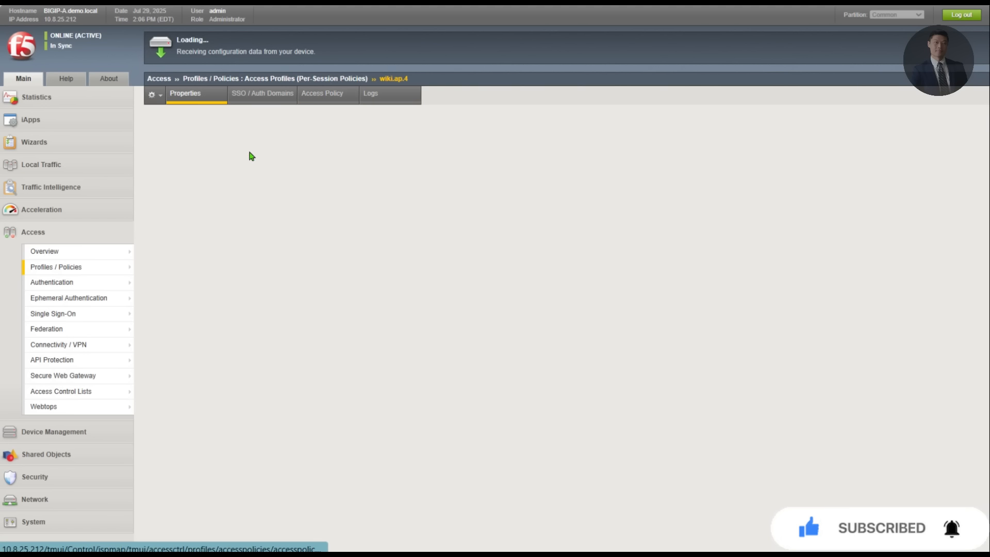
left_click(275, 82)
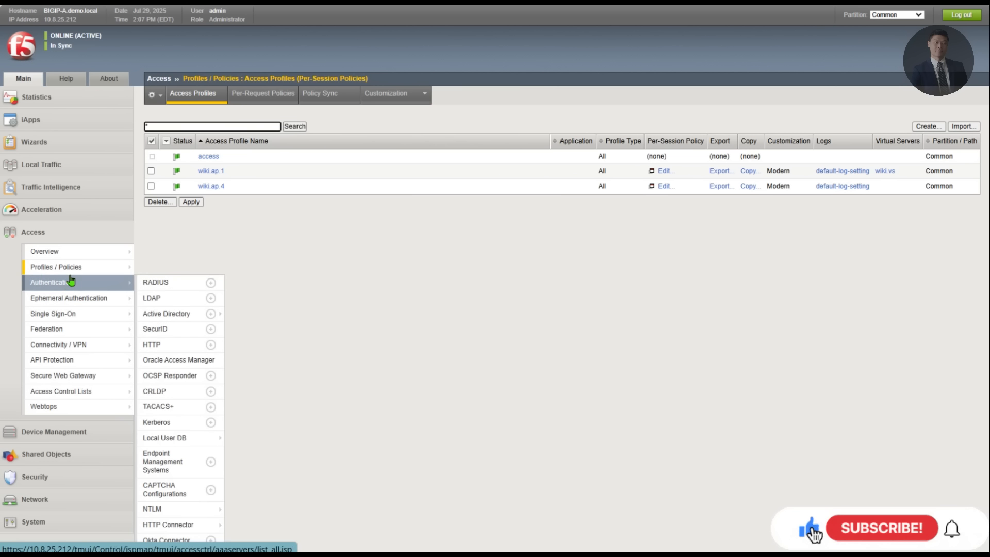
left_click(52, 164)
Step: Switch wiki.vs's Access Profile to wiki.ap.4, cancelling an accidental delete prompt
left_click(68, 205)
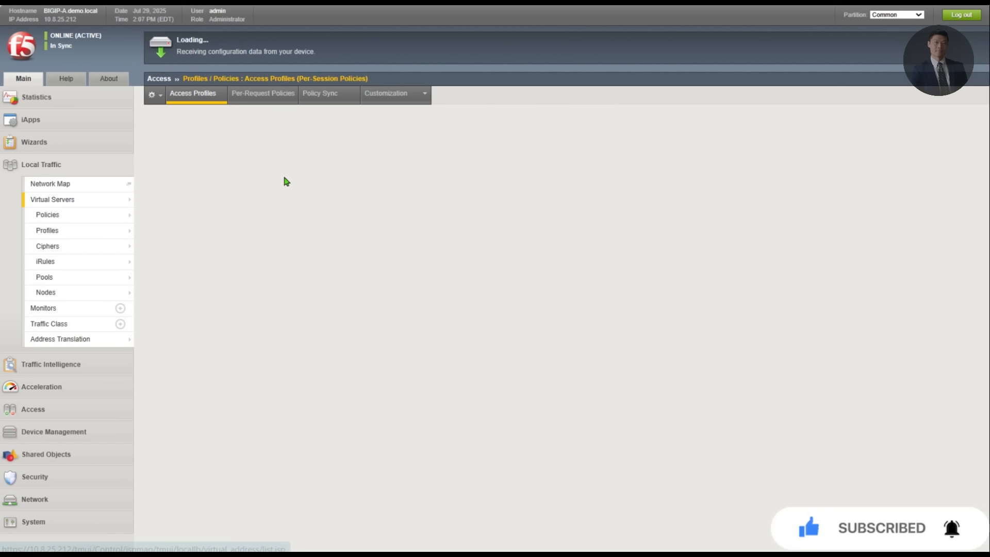
left_click(209, 156)
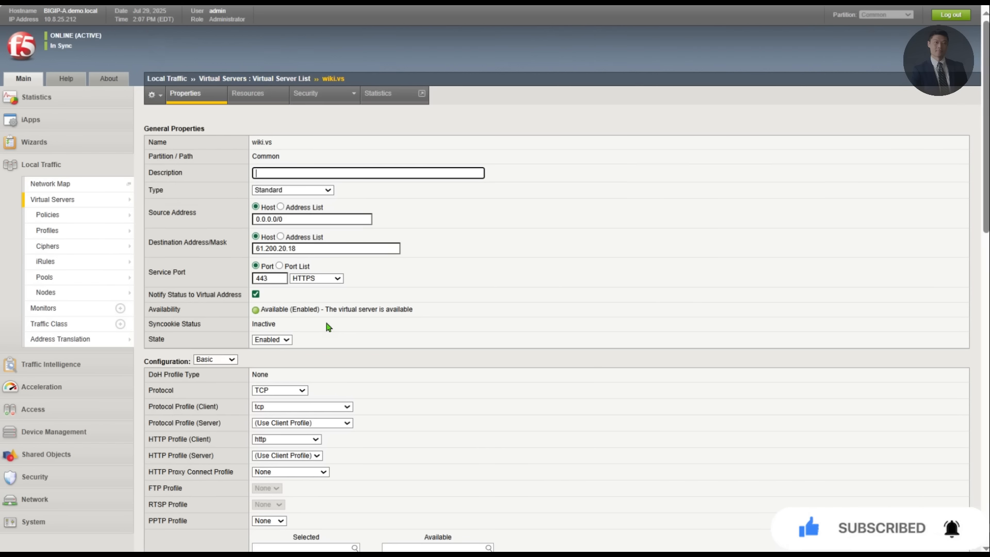
scroll(326, 328, "down", 10)
scroll(303, 331, "down", 1)
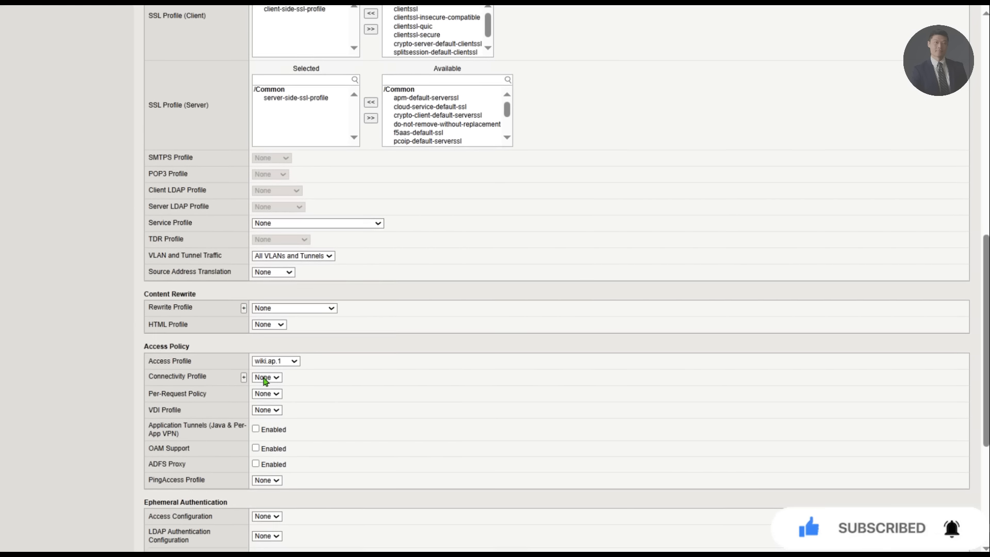
left_click(275, 360)
left_click(273, 421)
scroll(365, 412, "down", 5)
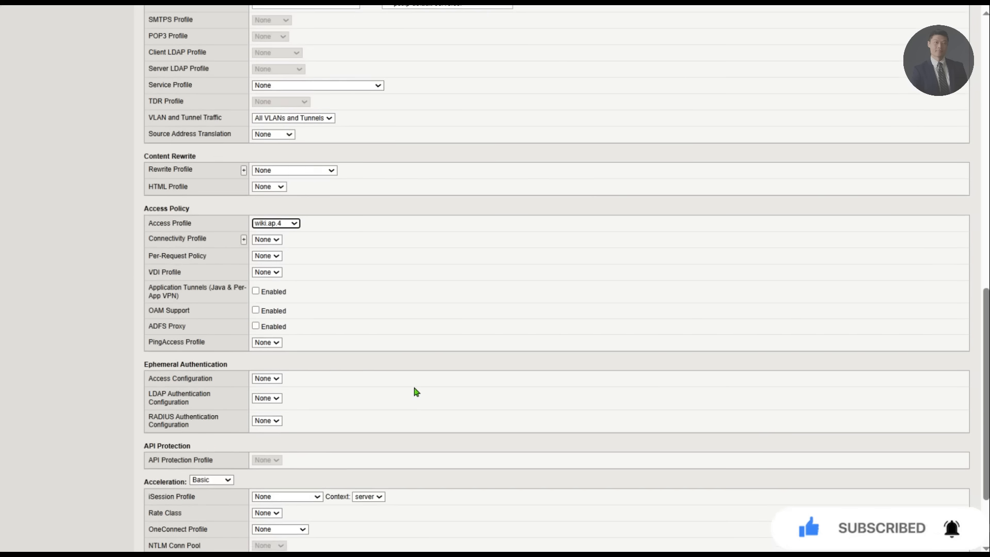
left_click(189, 541)
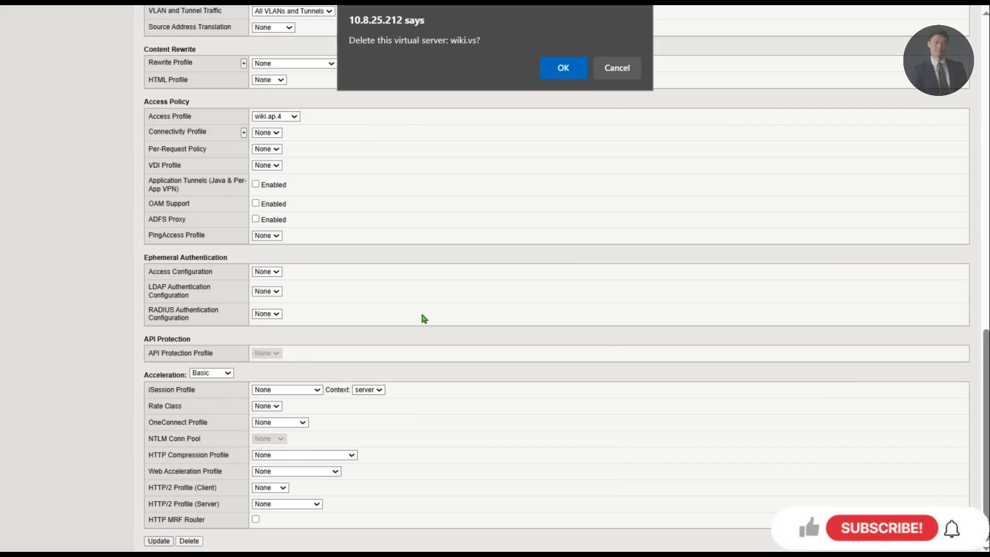
left_click(607, 75)
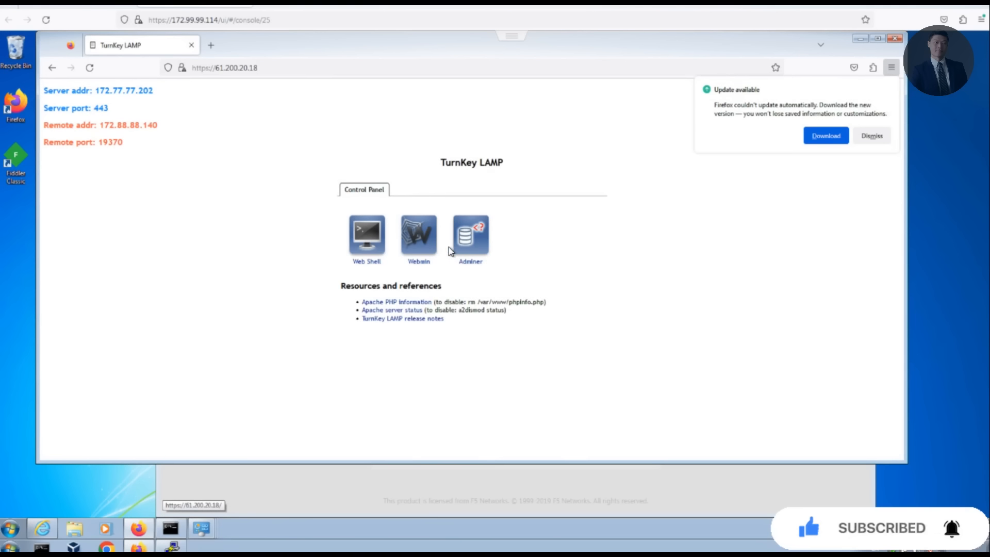
Step: Reload the TurnKey LAMP tab and highlight the 'Access was denied by the access policy' message
left_click(89, 69)
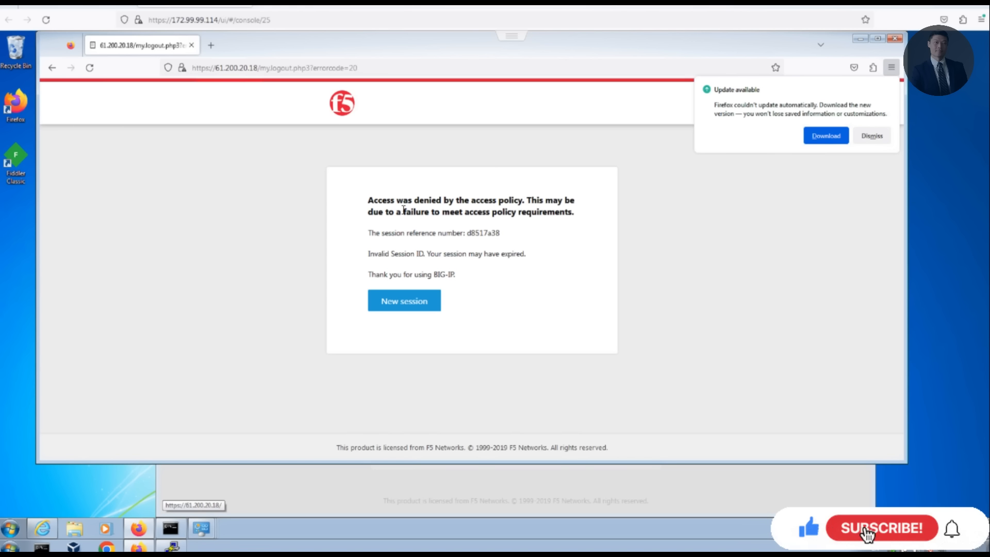
left_click_drag(397, 200, 561, 233)
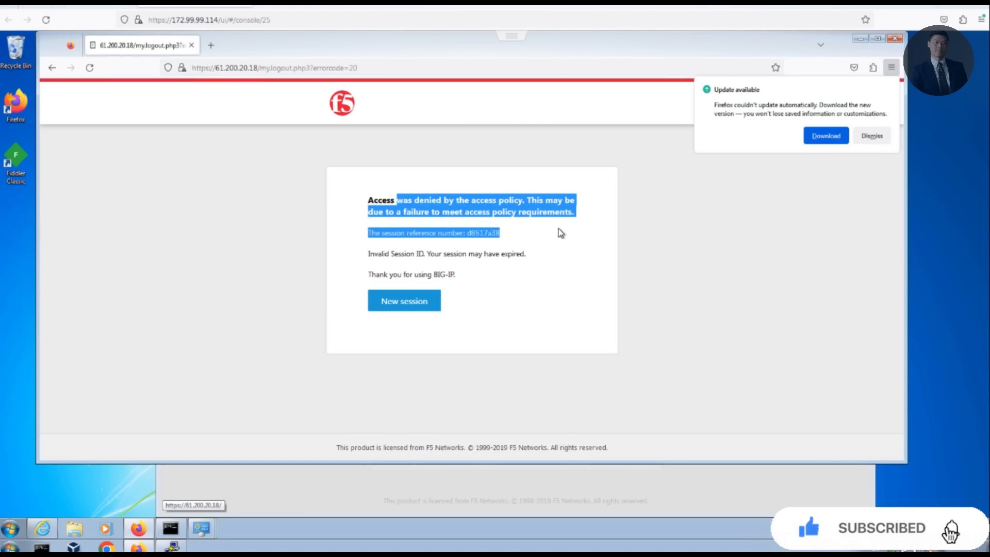
left_click(547, 269)
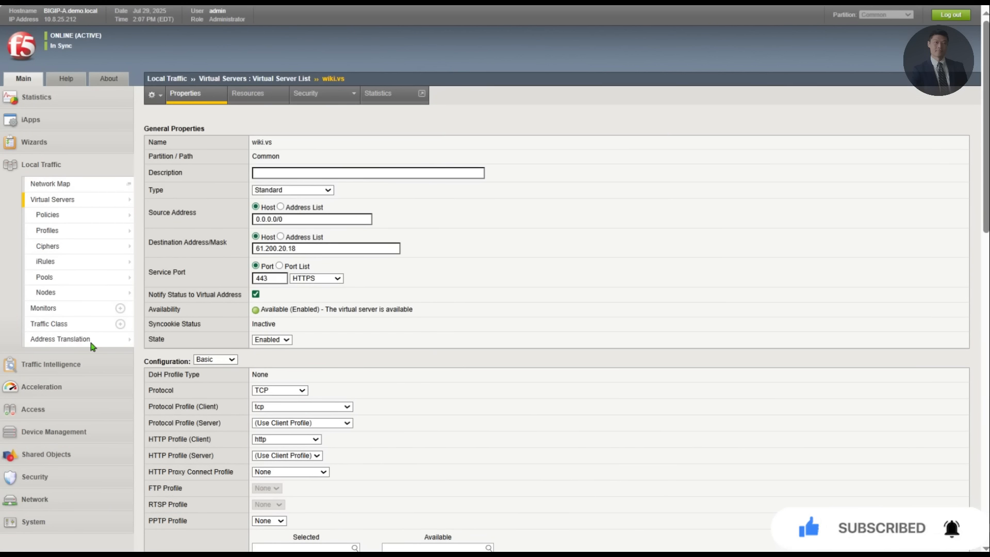
Step: Go to the wiki.ap.4 access profile's Access Policy and launch its Visual Policy Editor
left_click(41, 409)
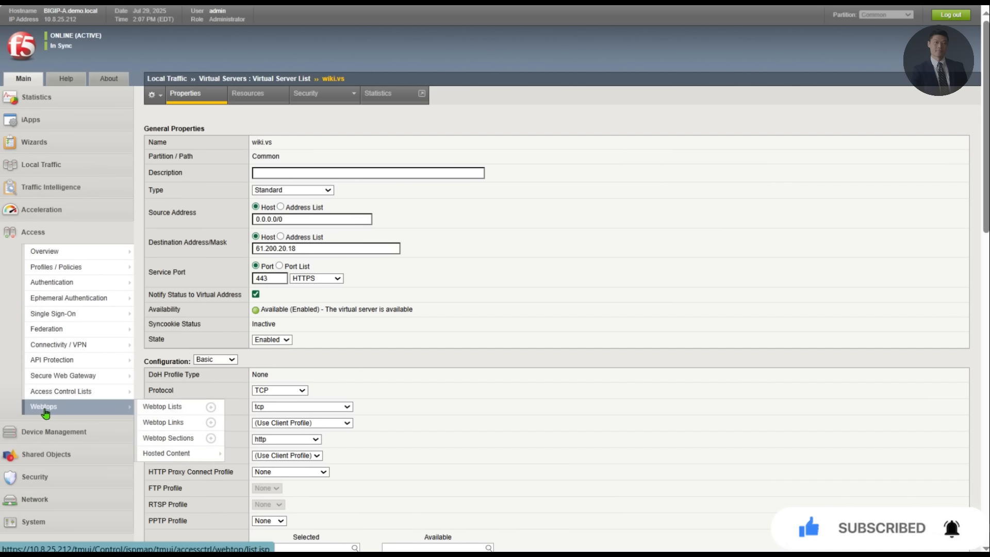
left_click(89, 271)
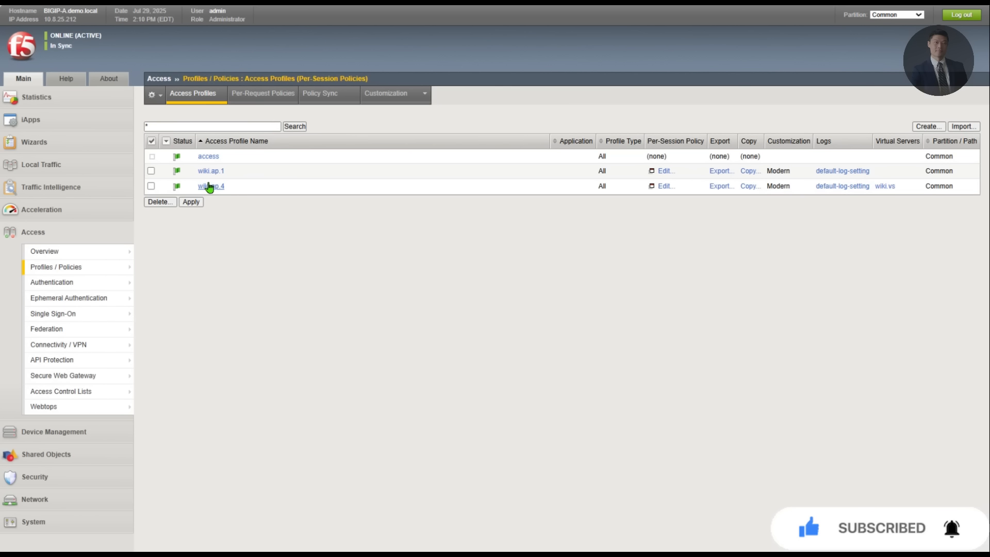
left_click(209, 186)
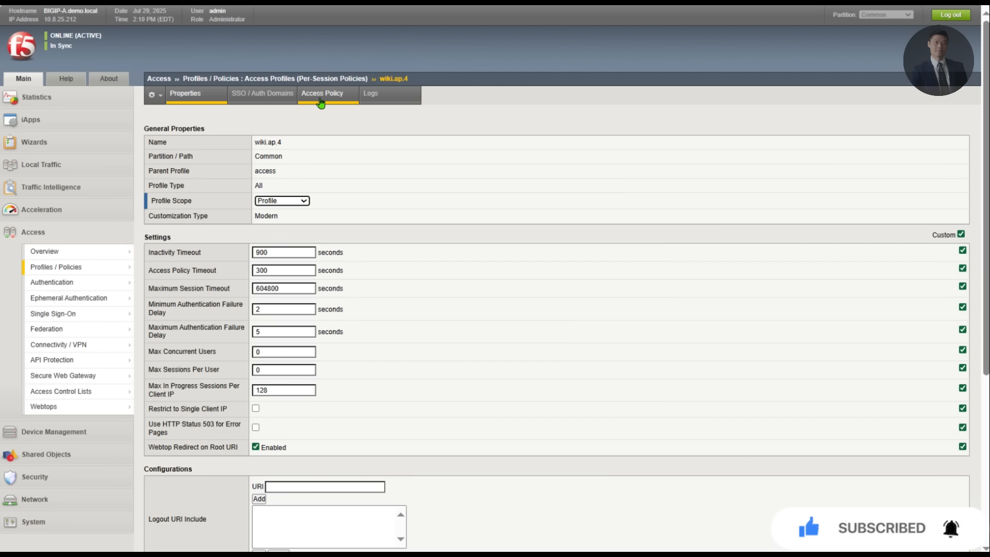
left_click(327, 97)
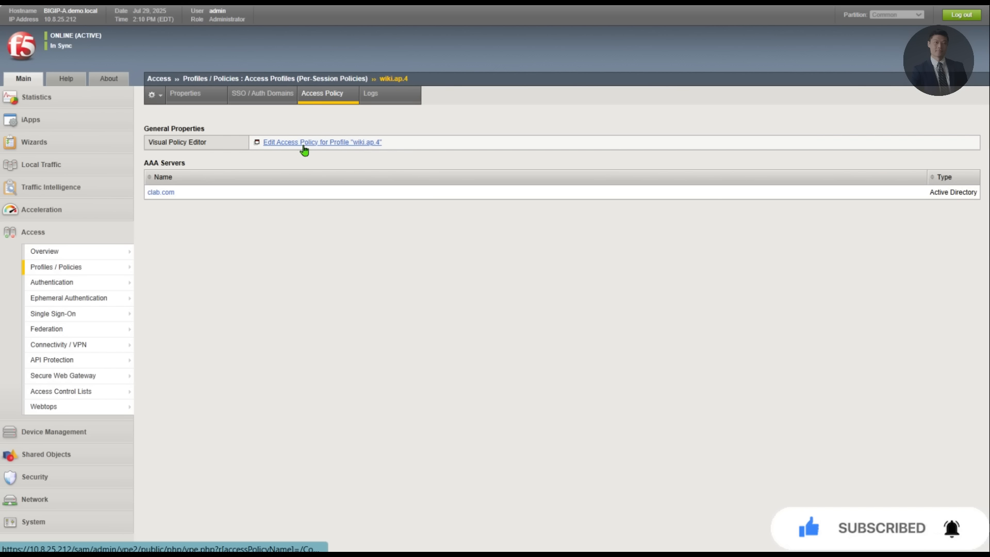
left_click(303, 144)
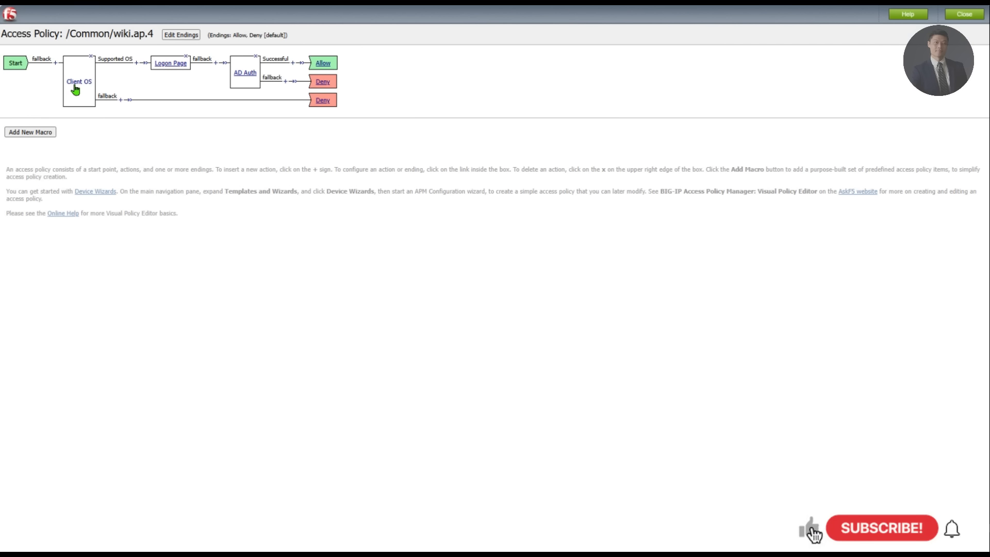
Step: Open the Client OS Supported OS branch rule's expression in the Advanced view
left_click(75, 87)
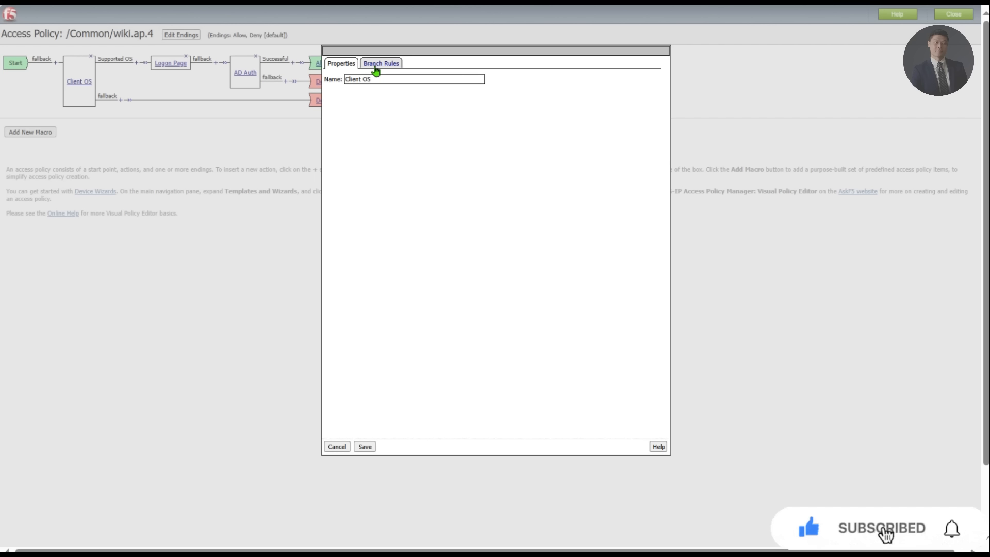
left_click(374, 66)
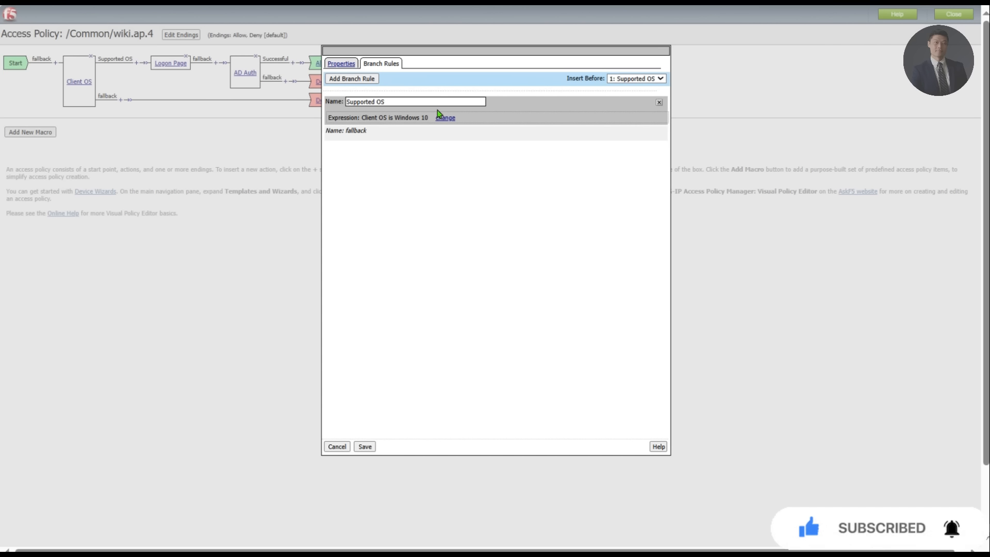
left_click(451, 122)
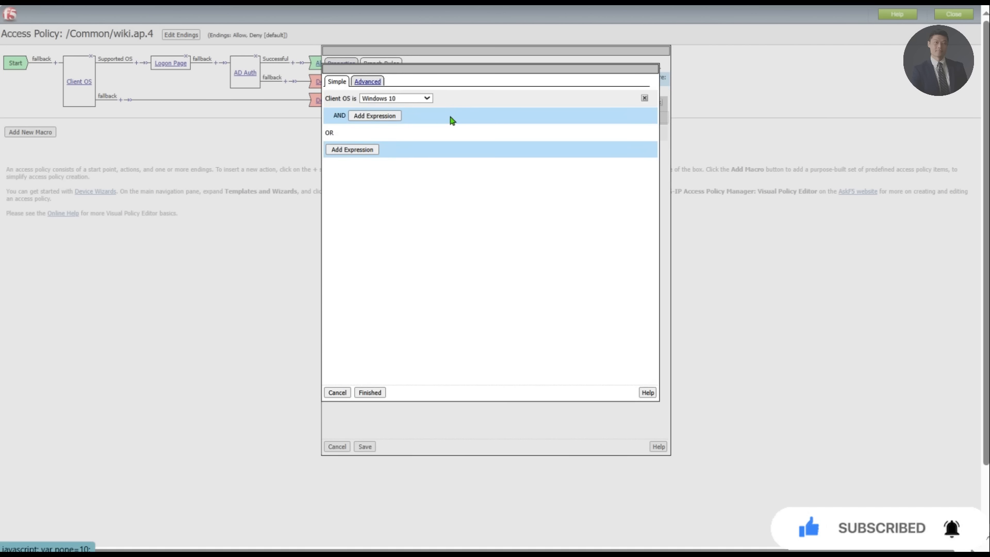
left_click(369, 83)
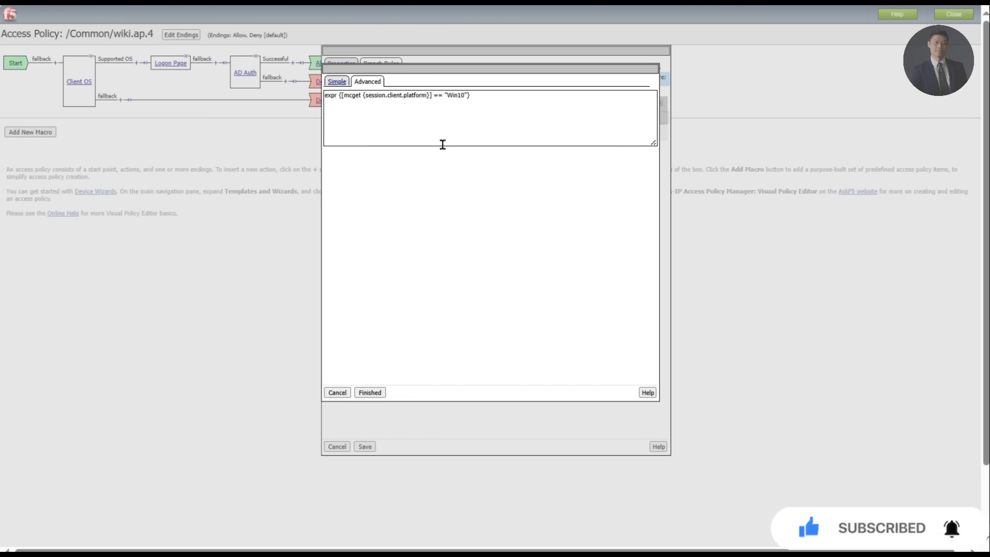
Step: Append '||' plus a copied mcget platform clause after Win10 and finish the rule
left_click(465, 95)
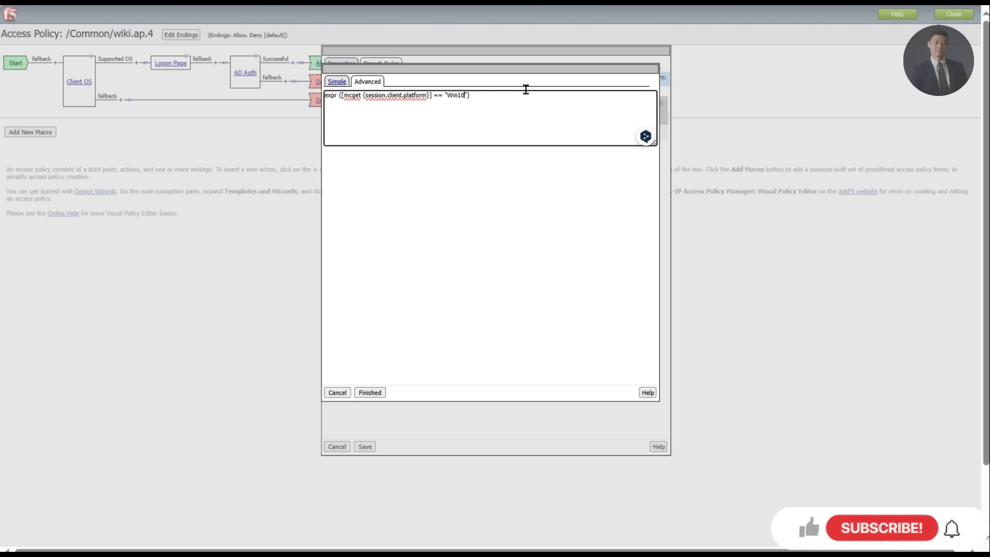
type("||")
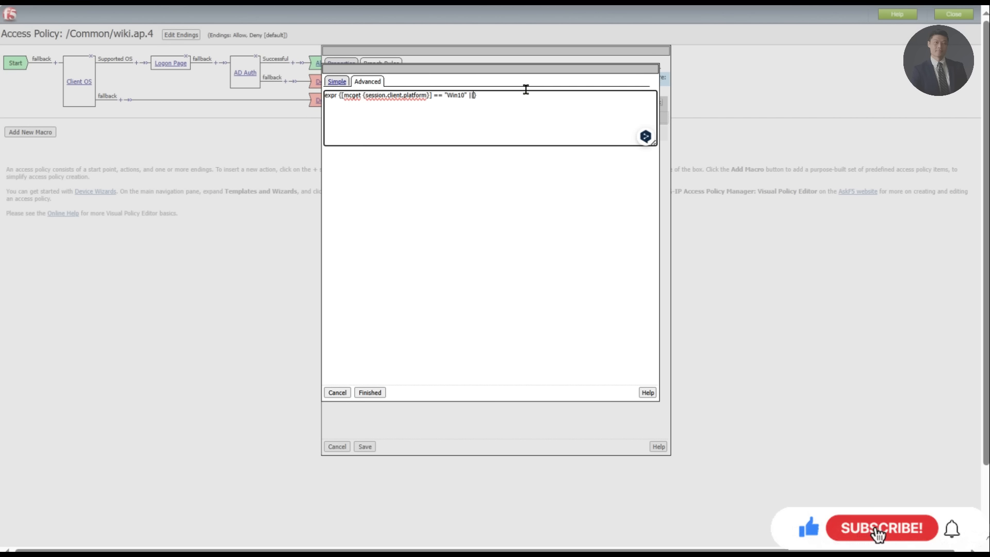
left_click_drag(469, 95, 343, 96)
key("ctrl+c")
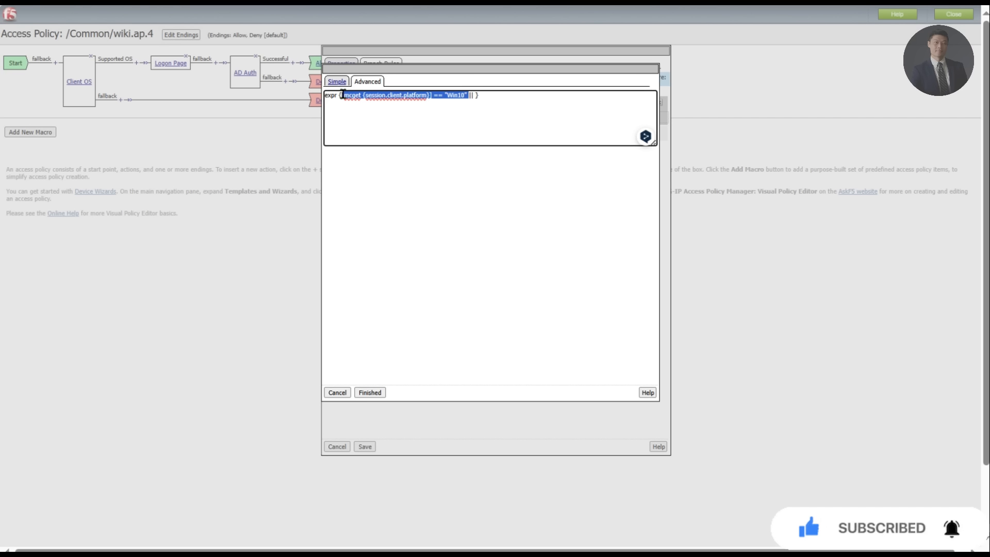
left_click(476, 96)
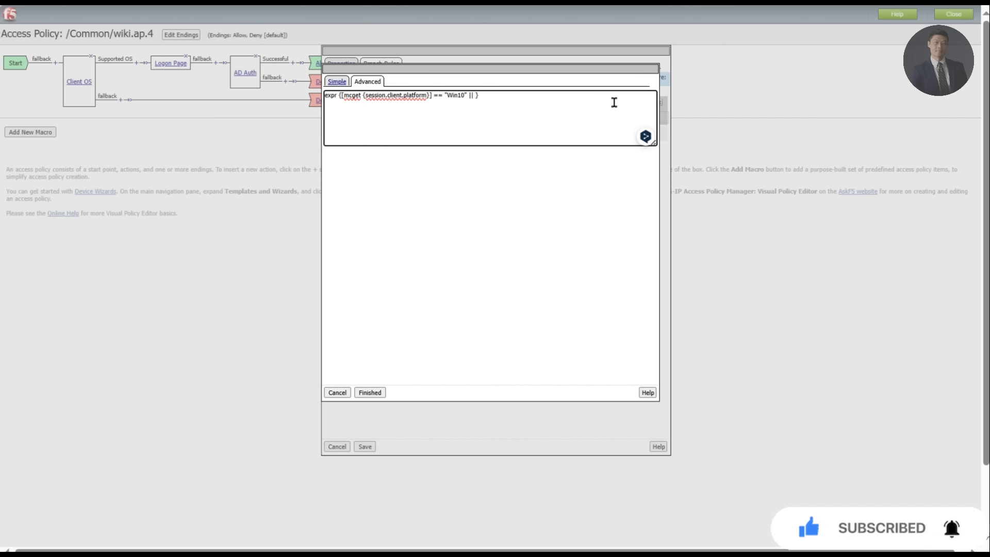
key("ctrl+v")
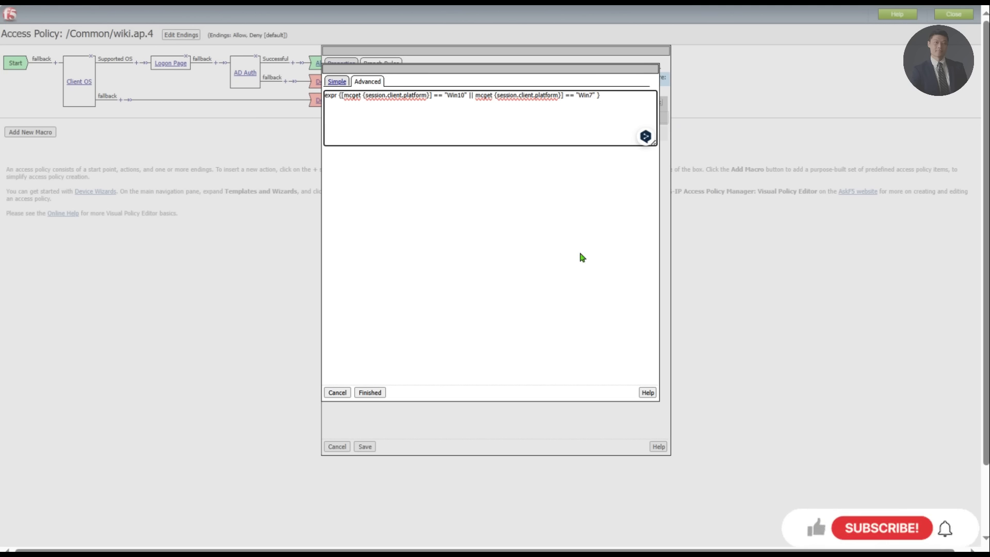
left_click(362, 393)
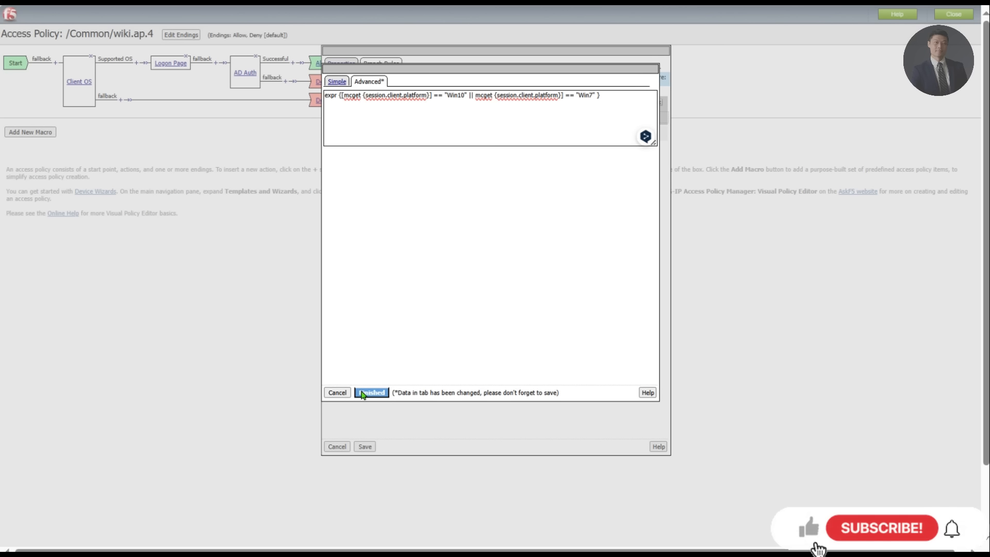
left_click(338, 82)
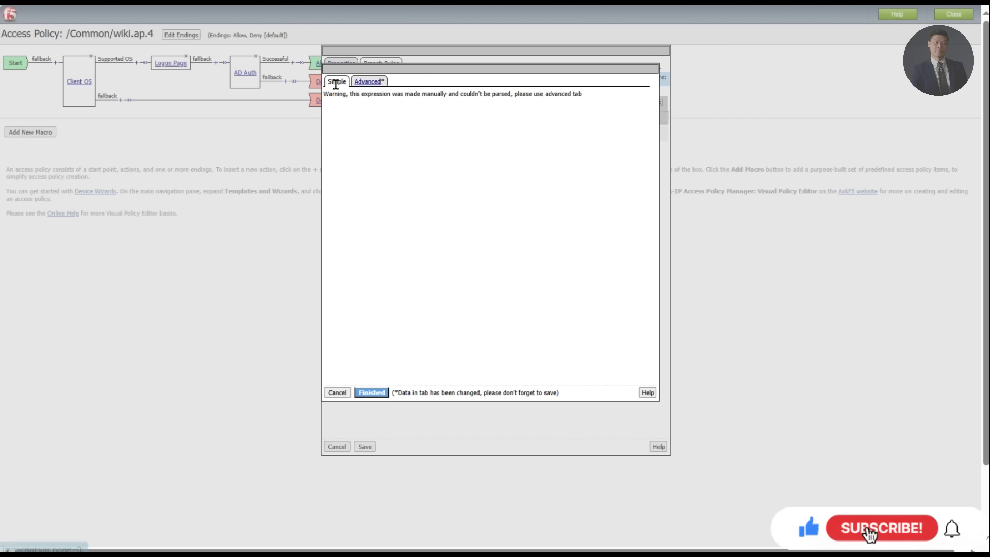
left_click(374, 83)
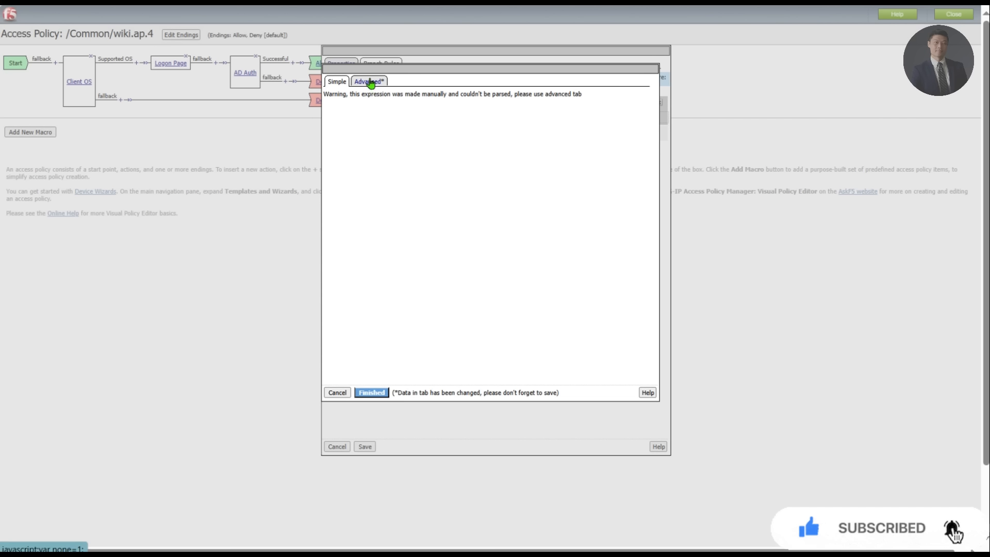
left_click(372, 393)
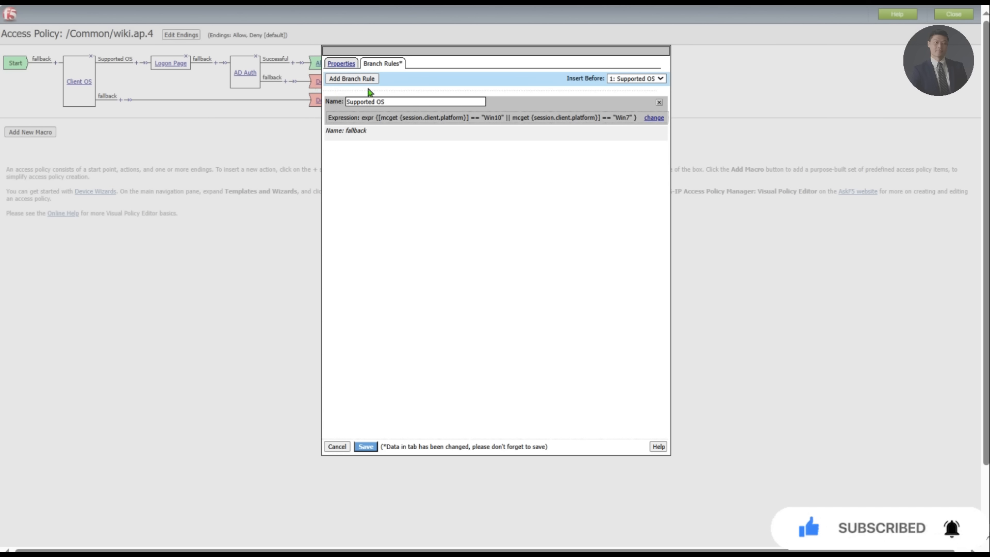
Step: Replace the malformed second clause in the Advanced expression with a bracketed Win7 condition
left_click(645, 122)
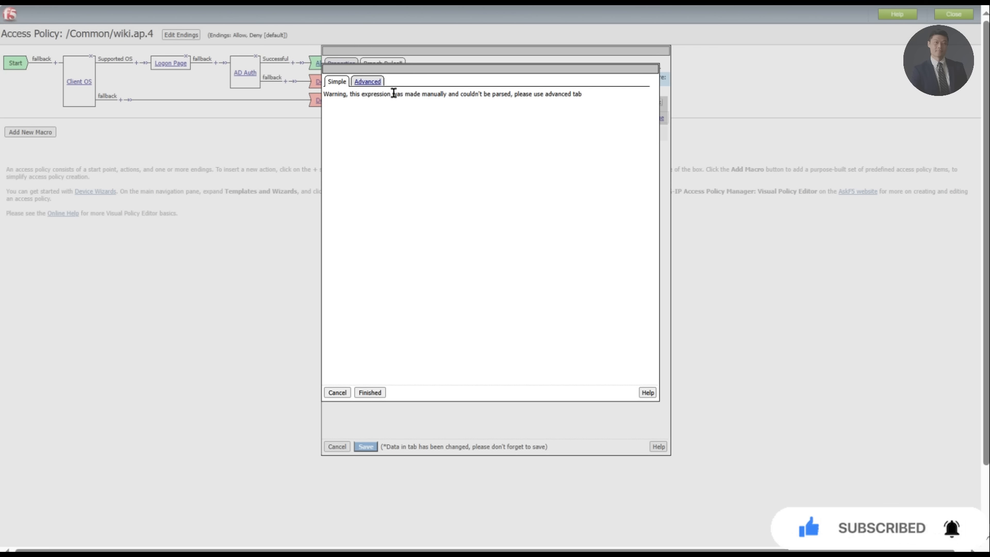
left_click(367, 82)
left_click_drag(592, 129, 146, 84)
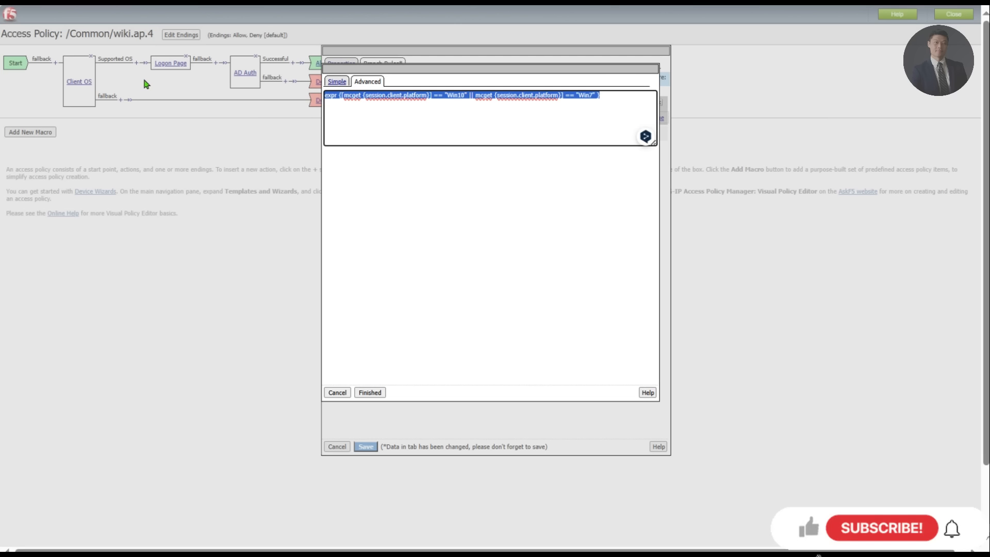
left_click(595, 109)
left_click_drag(597, 95, 474, 95)
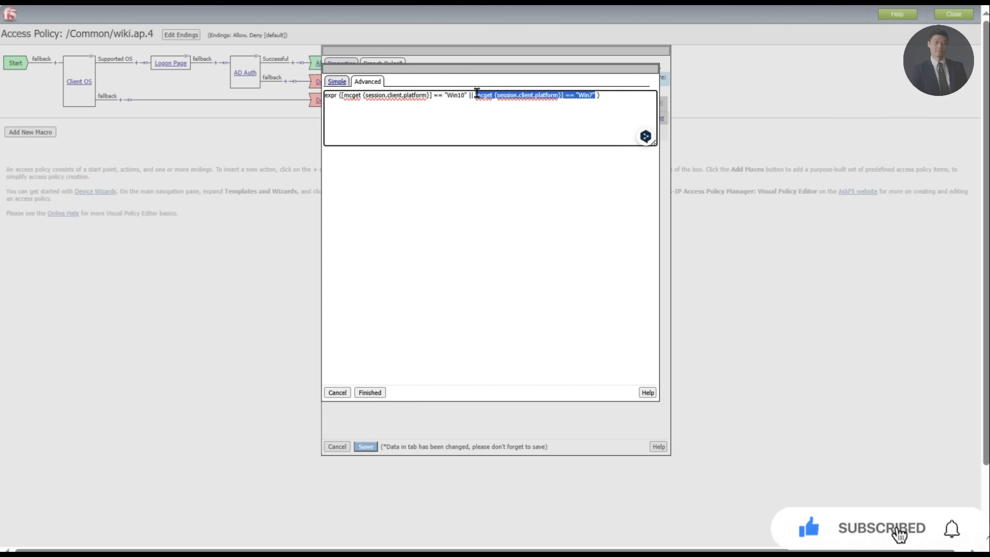
type("[mcget {session.client.platform}] == \"Win10\"")
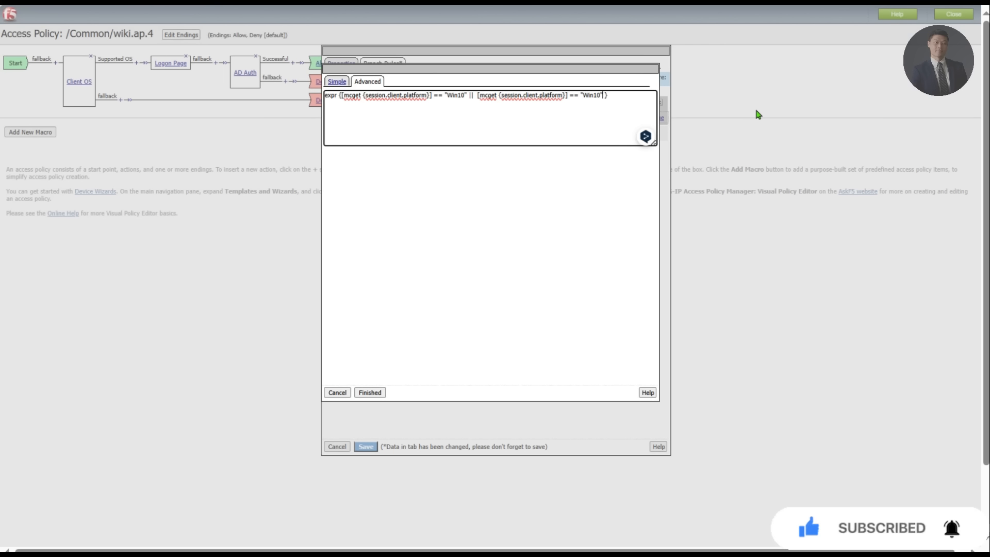
key("BackSpace")
Step: Confirm Win10 or Win7 in Simple view, save the Client OS branch, and apply the policy
left_click(336, 82)
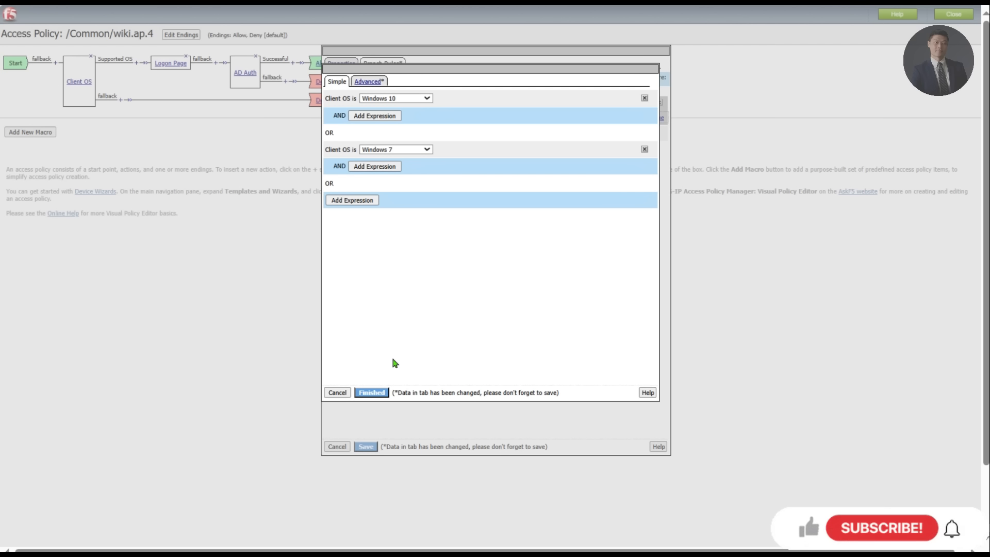
left_click(372, 393)
left_click(368, 447)
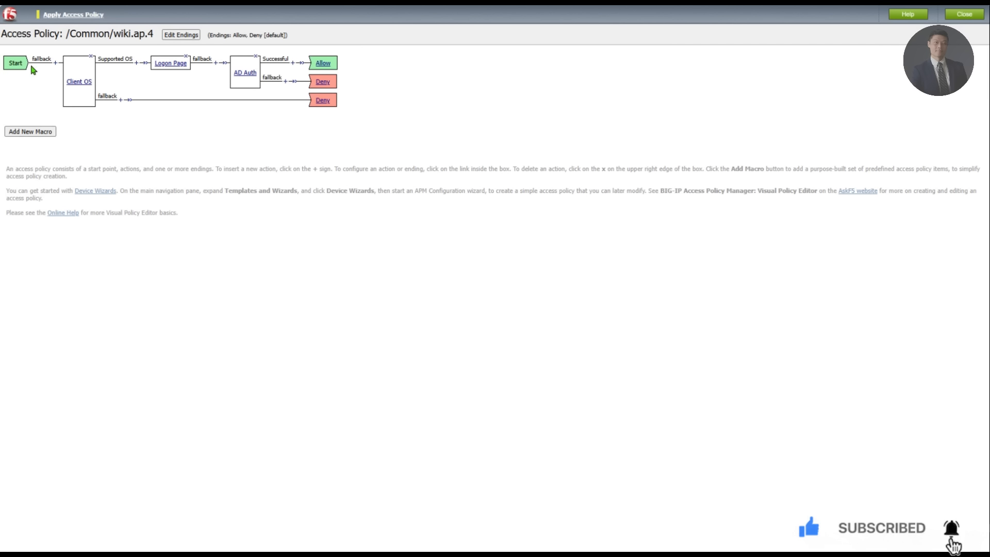
left_click(61, 17)
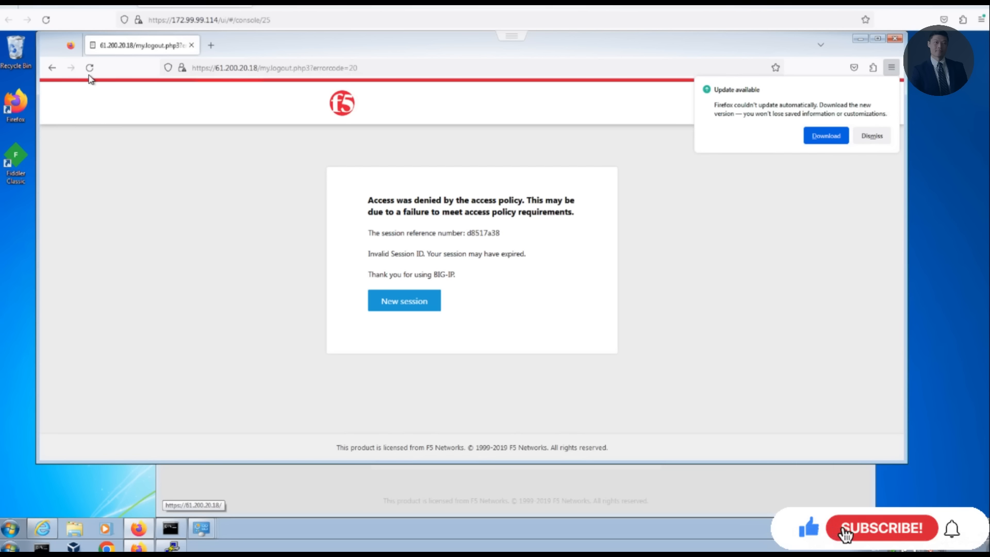
Step: Reload the denied page, log on with the user's username and password, and decline saving the login
left_click(91, 68)
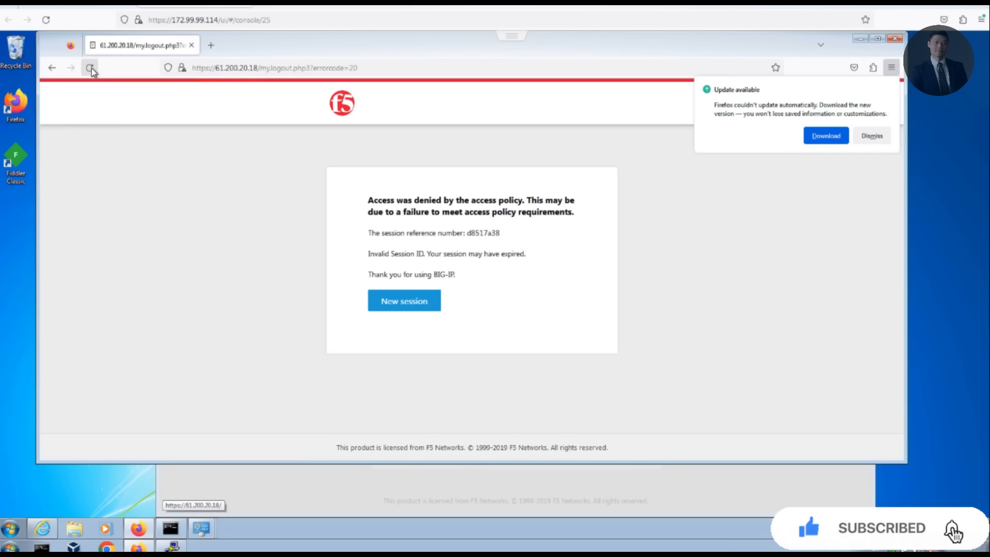
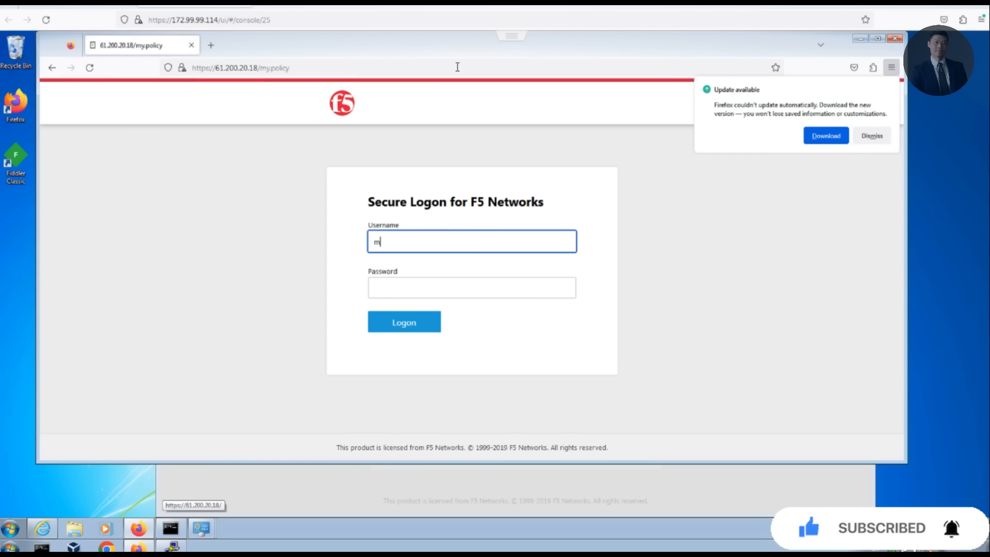
key("Tab")
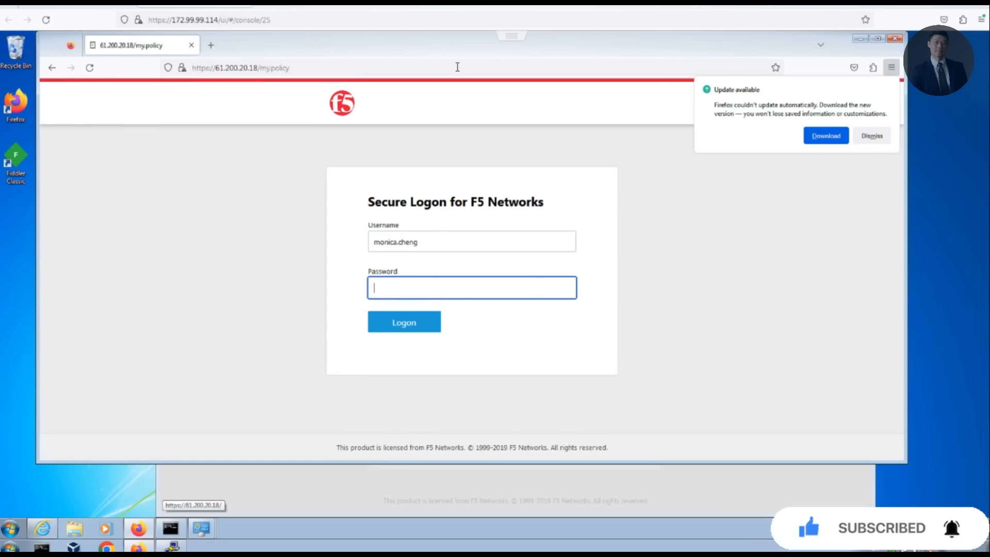
type("•••••••••")
key("Return")
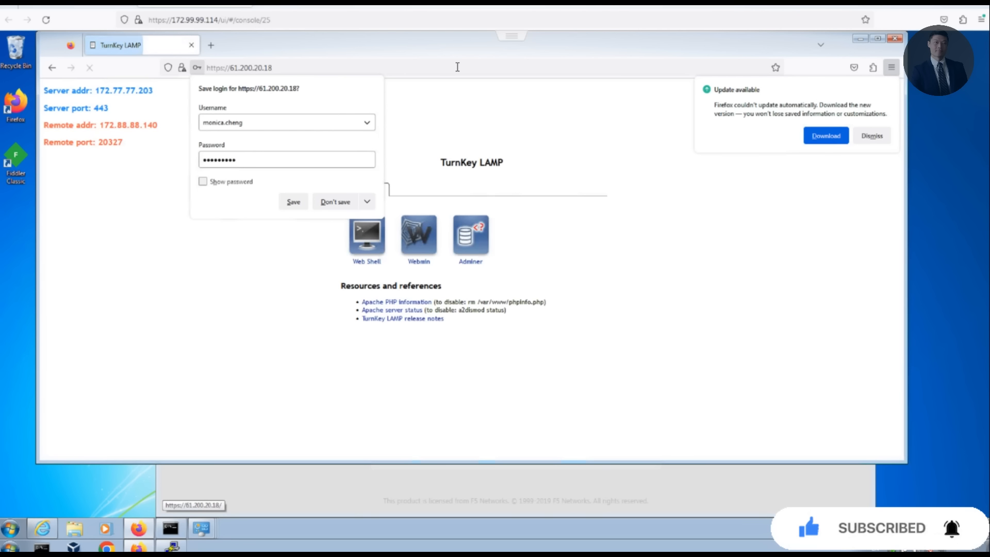
left_click(326, 203)
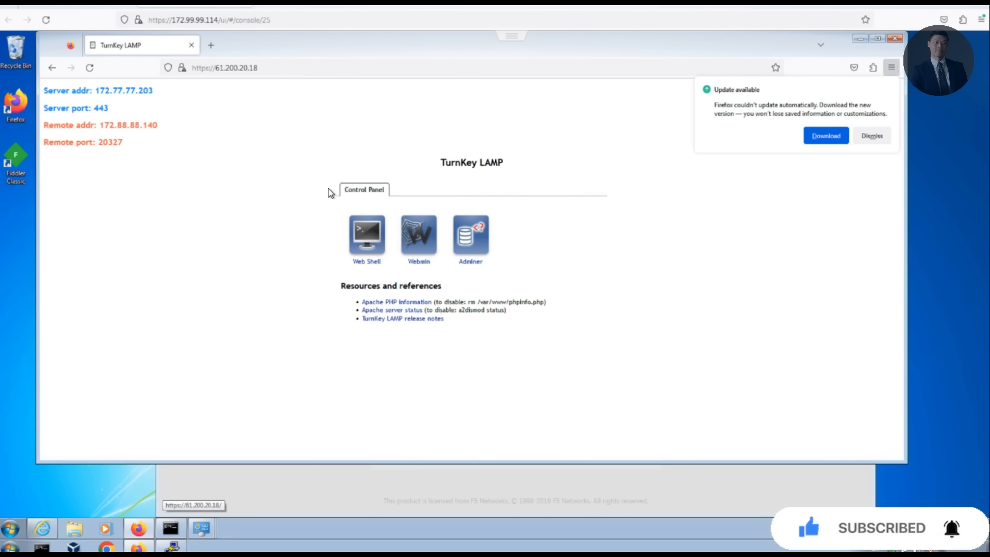
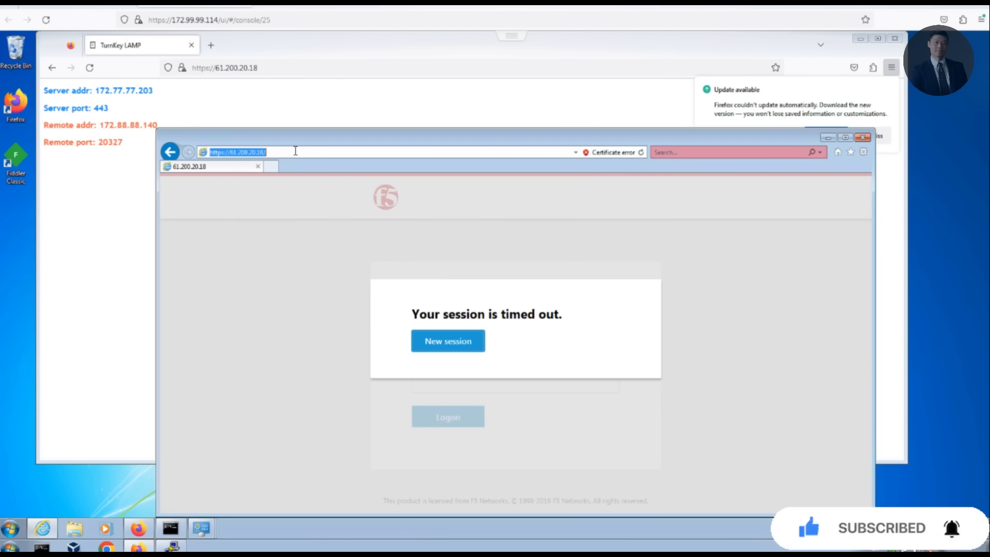
key("Return")
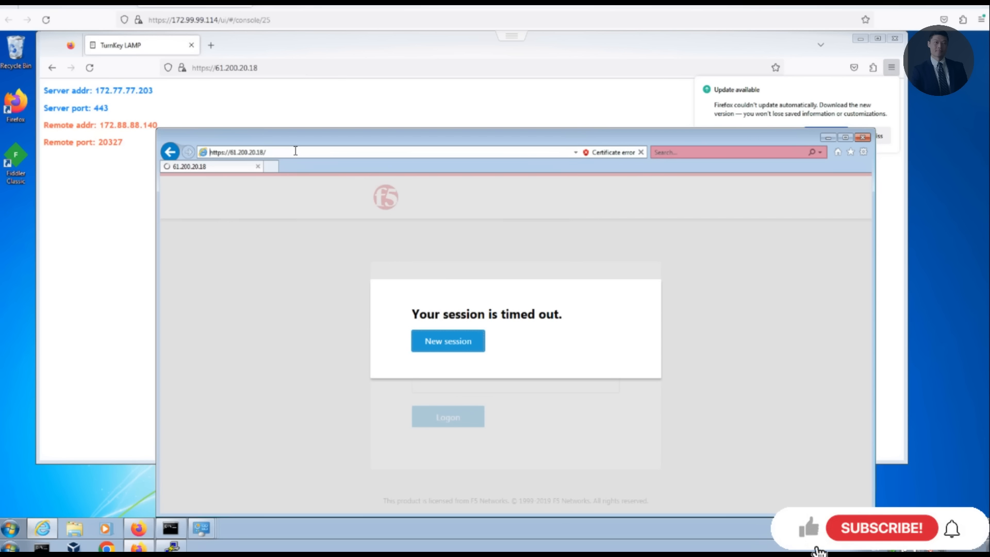
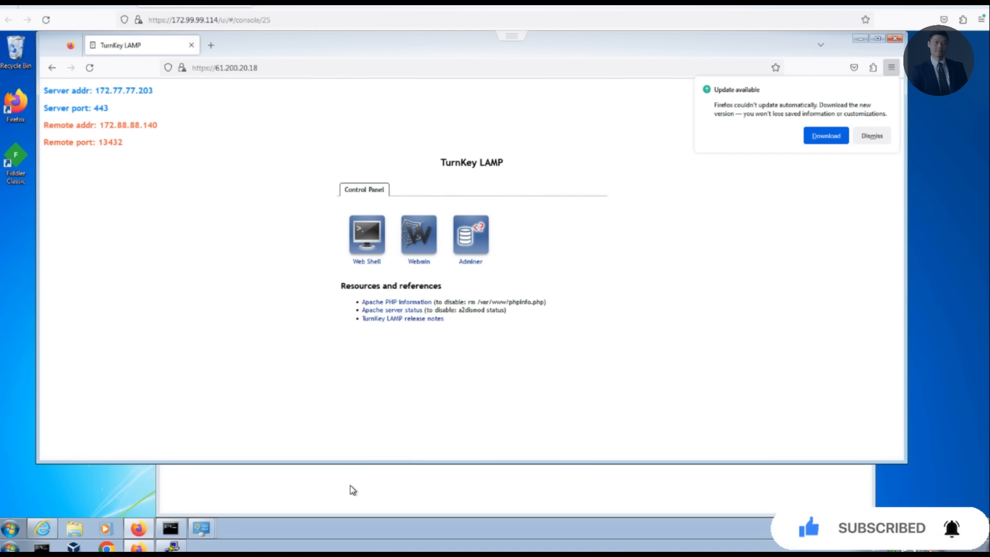
Step: Switch back to the BIG-IP window listing access, wiki.ap.1 and wiki.ap.4 profiles
left_click(351, 488)
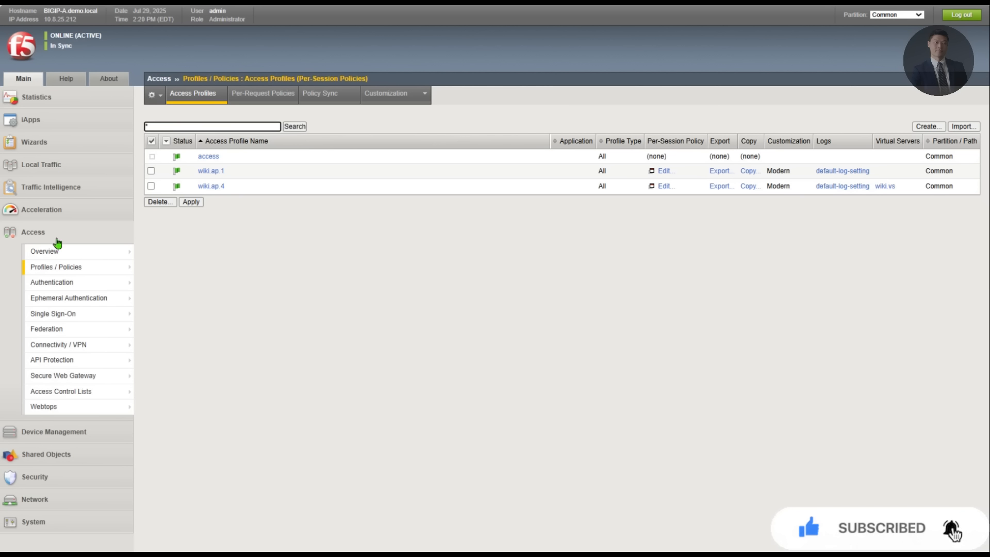
Step: Open Active Sessions, select sessions 7ca8713e and c4e64023, and choose Kill Selected Sessions
mouse_move(88, 254)
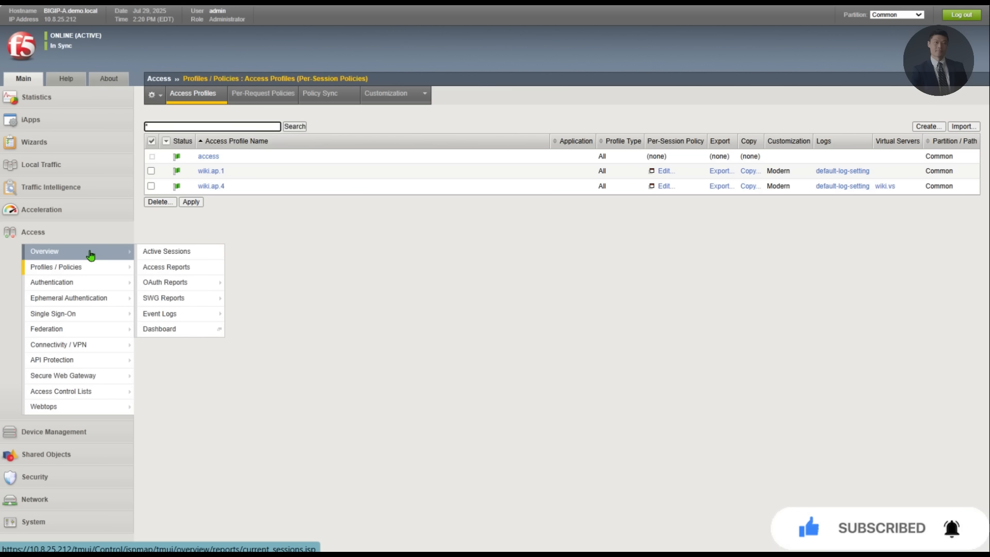
left_click(91, 254)
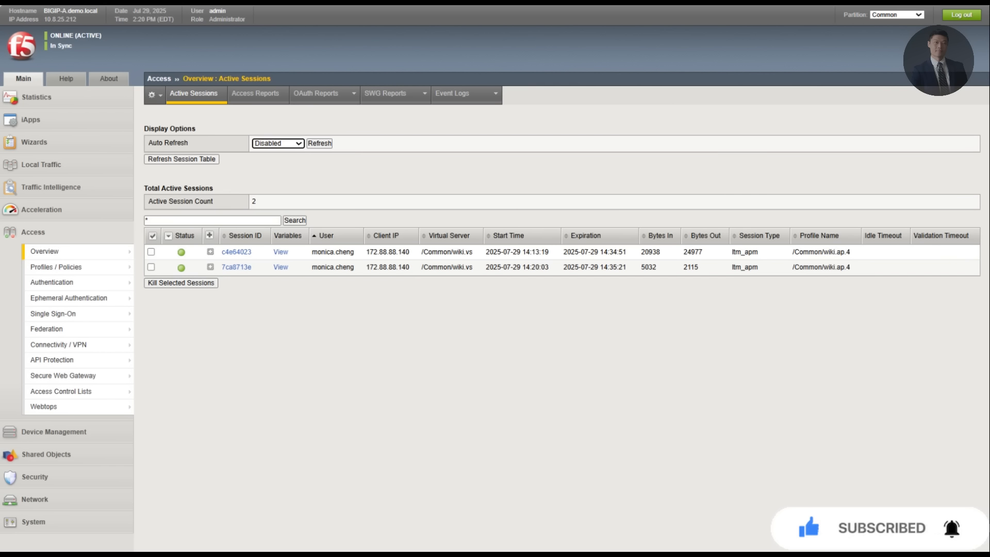
left_click(151, 267)
left_click(151, 252)
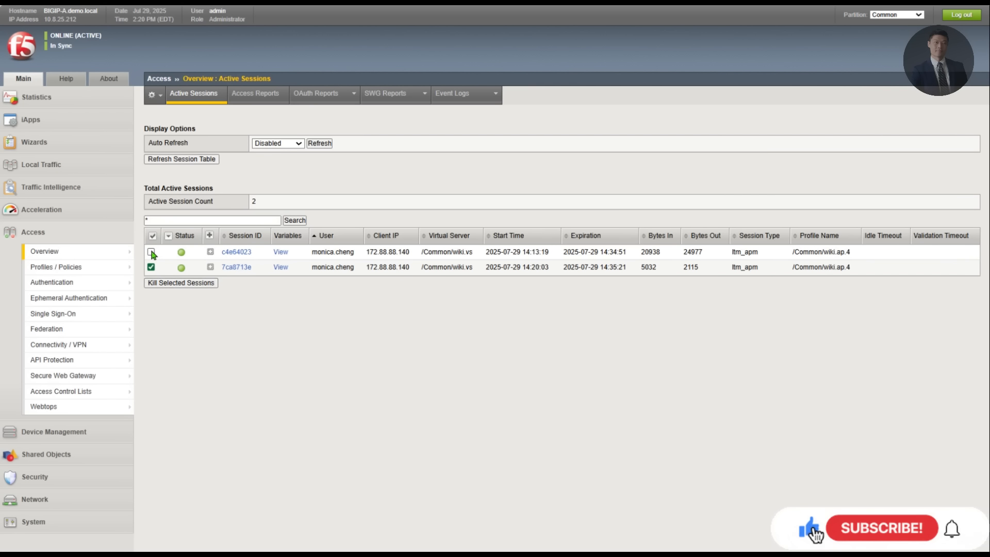
left_click(168, 283)
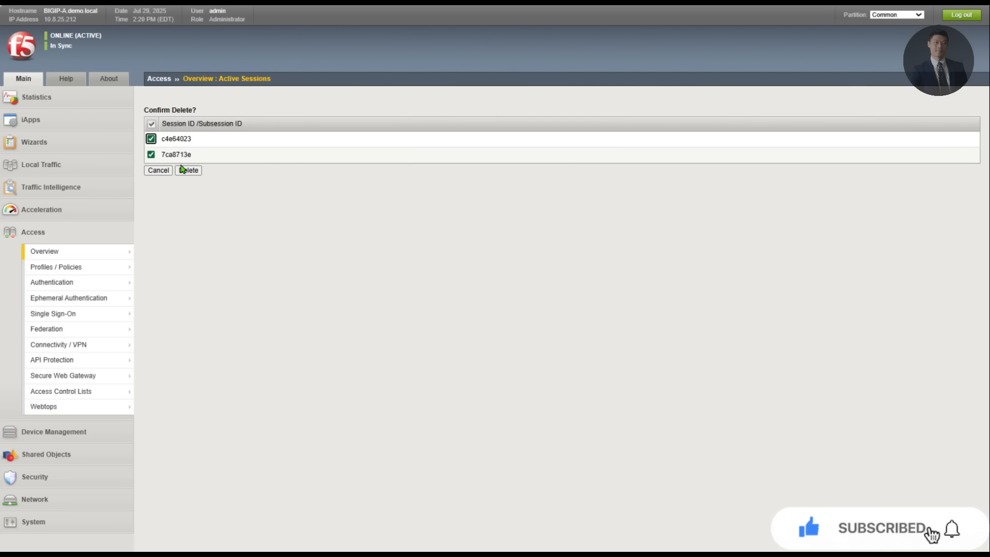
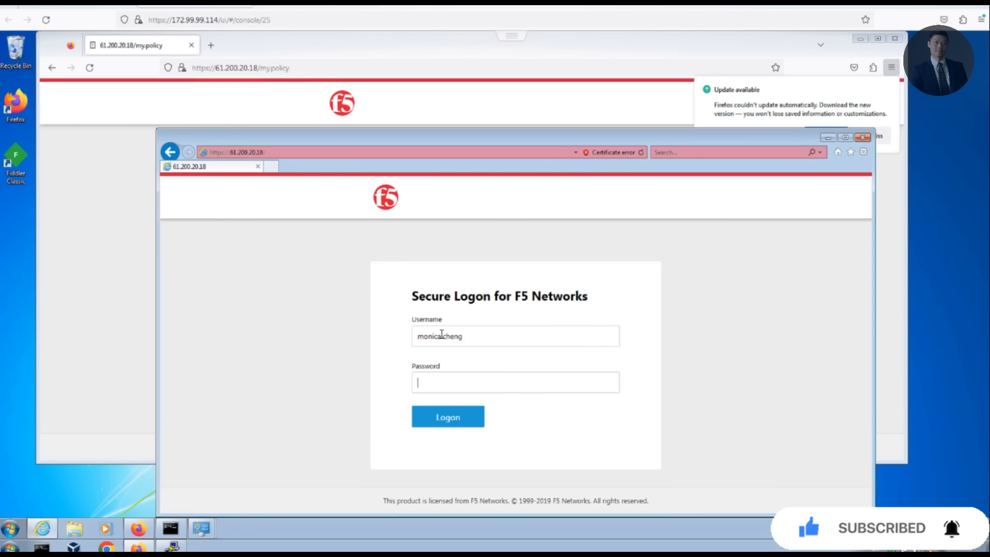
Step: Re-enter the password to reach TurnKey LAMP, then start typing sessiondump in the BIG-IP root shell
key("BackSpace")
key("BackSpace")
key("BackSpace")
type("•••••••••")
key("Return")
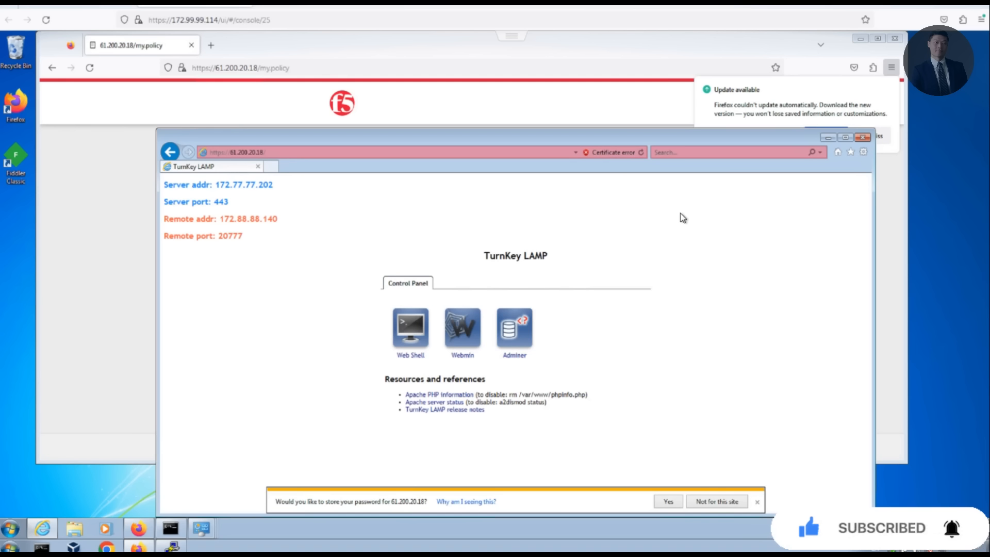
key("alt+Tab")
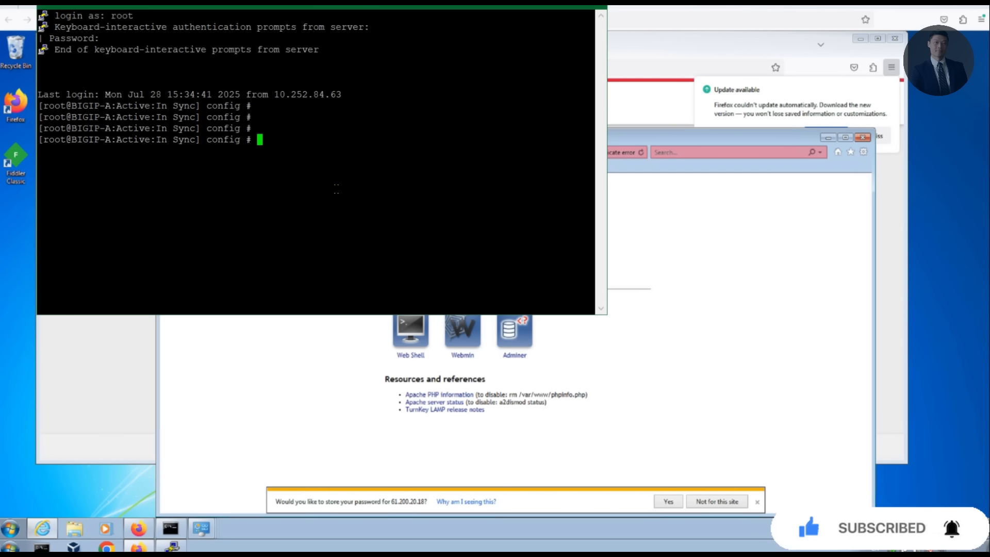
type("sessiondump --allkeys | grep last.username")
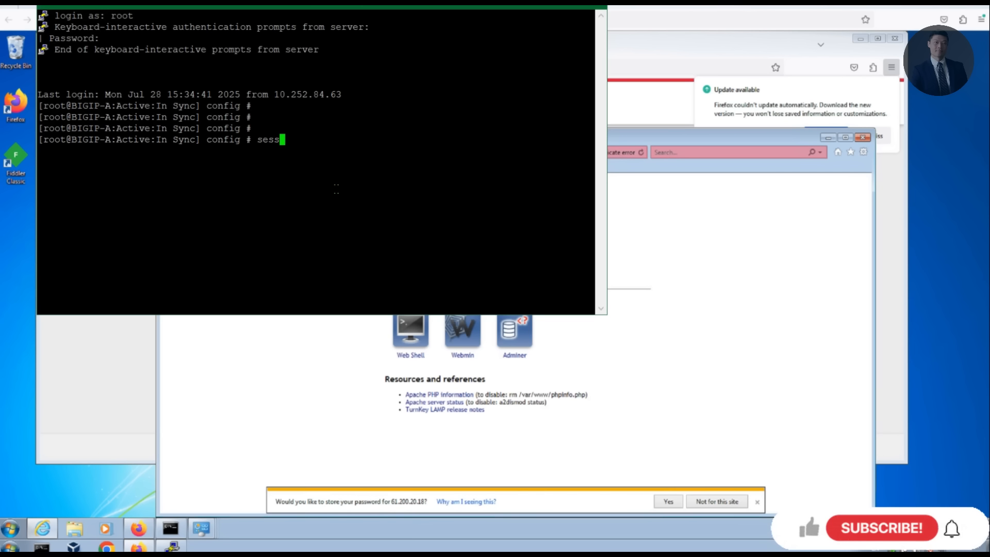
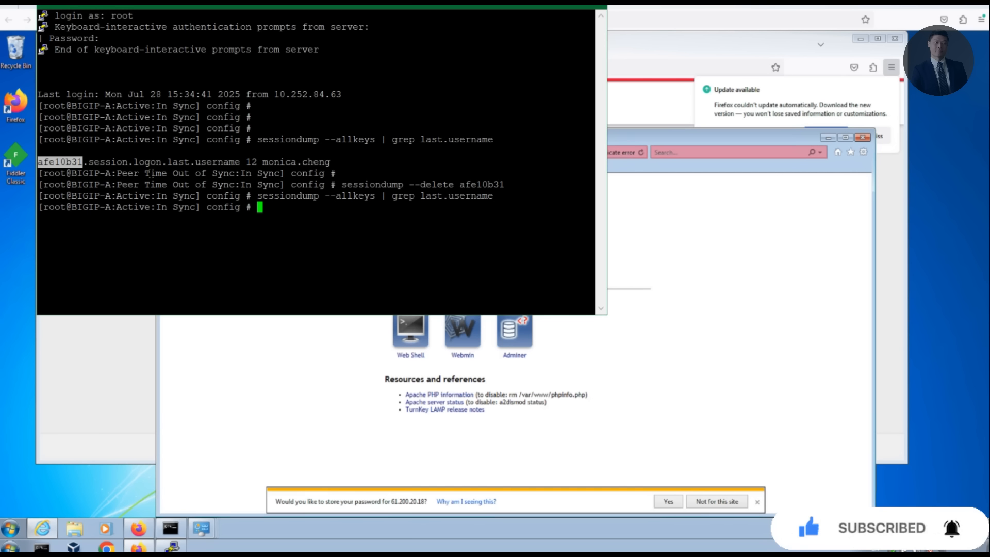
Step: Bring up fresh empty prompts in the PuTTY session to finish the cleanup
key("Return")
key("Return")
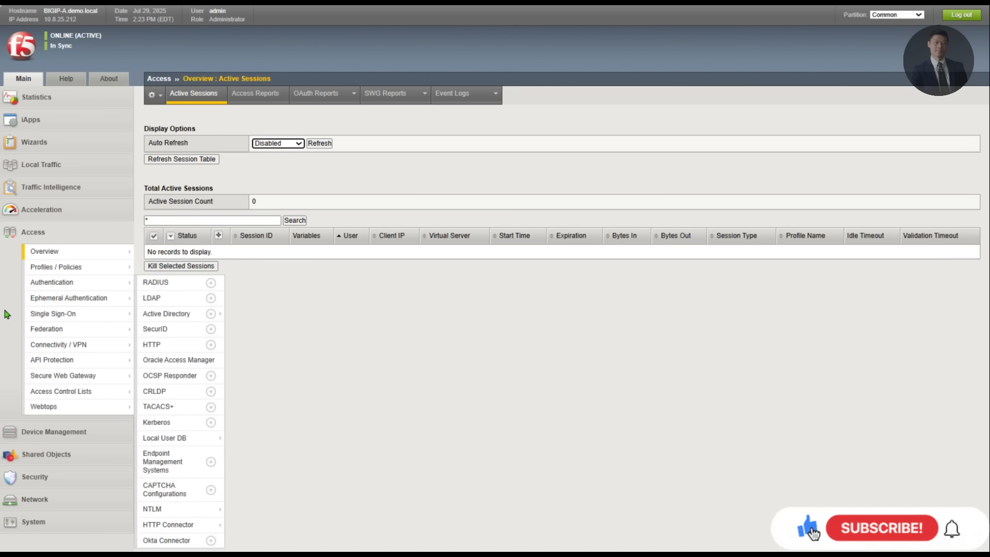
Step: Select wiki.ap.4 in the Access Profiles list and start copying it
mouse_move(82, 360)
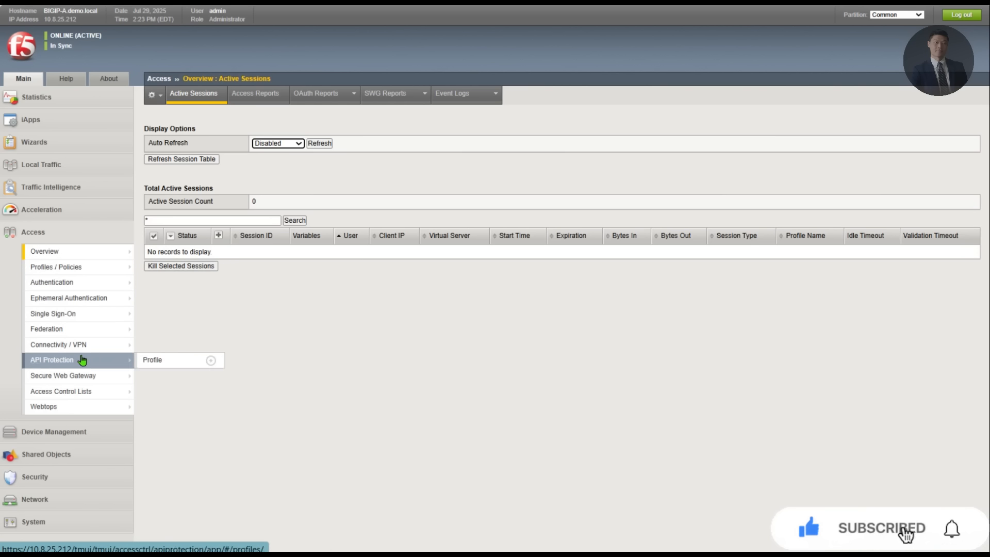
mouse_move(121, 273)
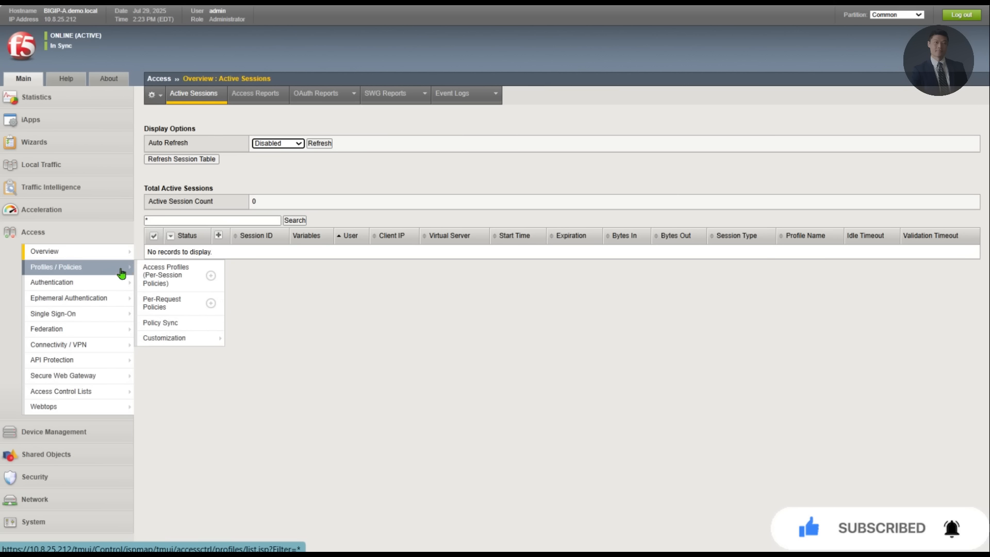
left_click(170, 274)
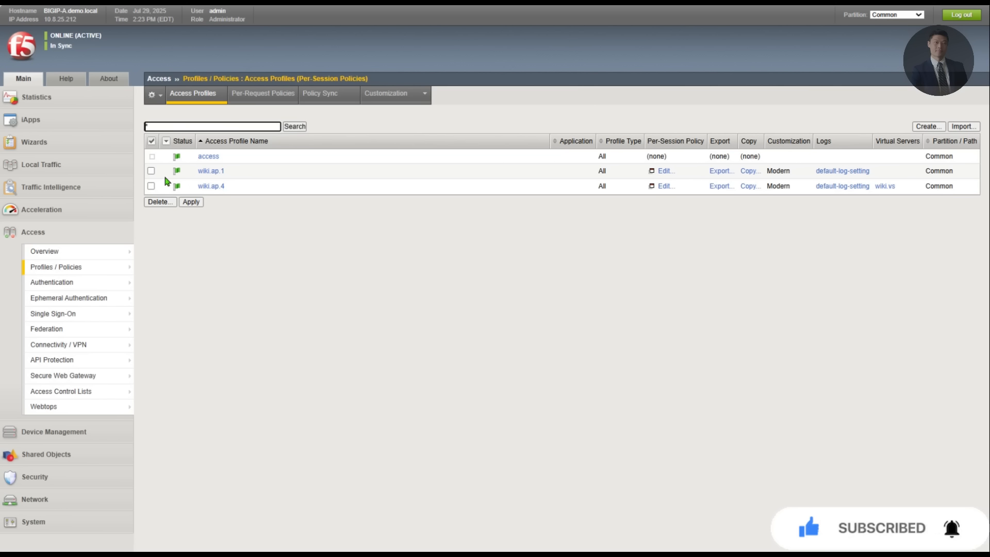
left_click(151, 187)
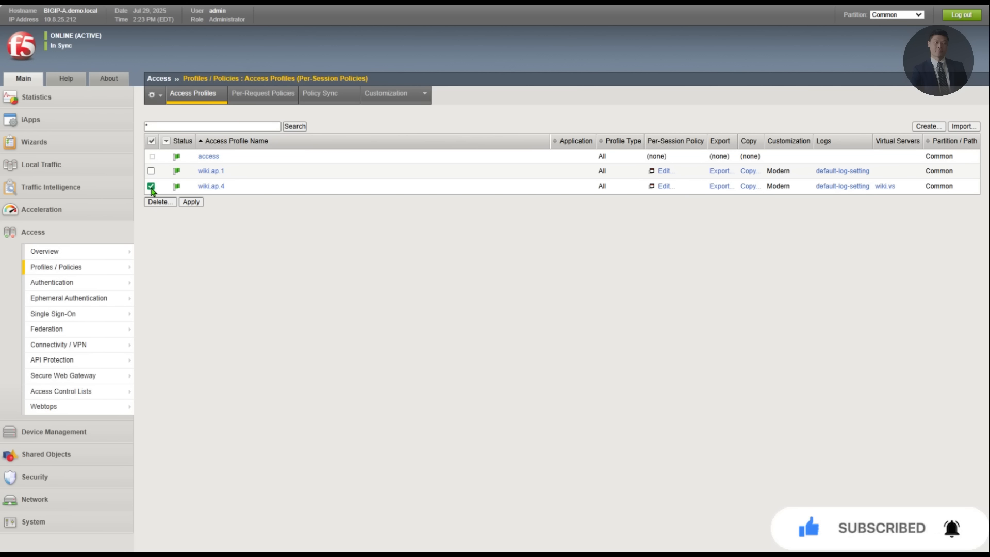
left_click(747, 188)
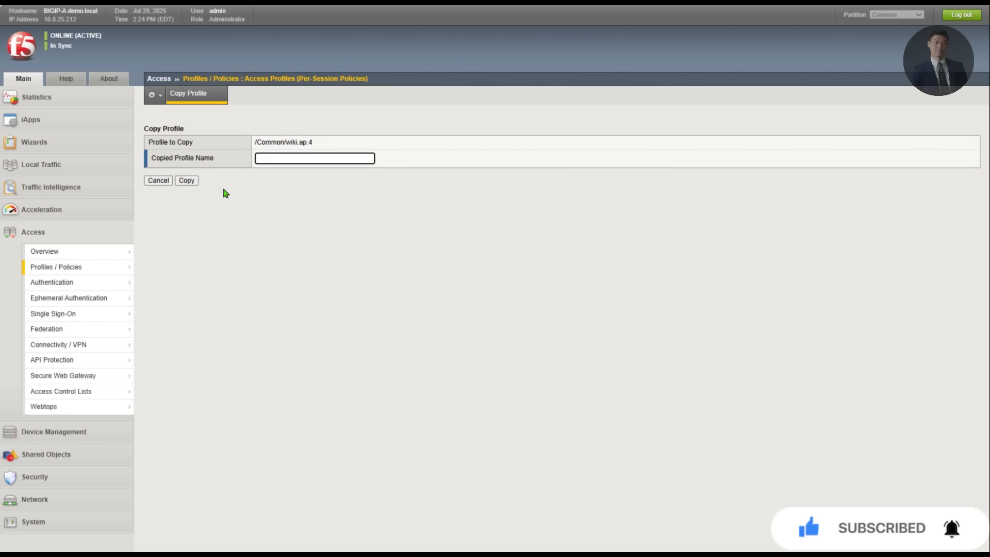
Step: Copy wiki.ap.4 as wiki.ap.5 and view the new profile's Access Policy settings
type("wiki.ap.5")
left_click(186, 182)
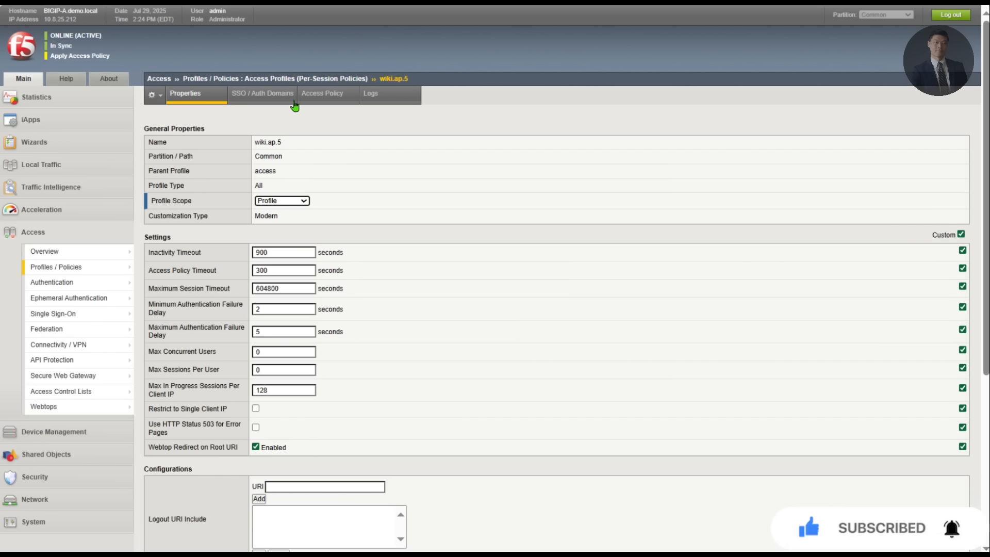
left_click(309, 97)
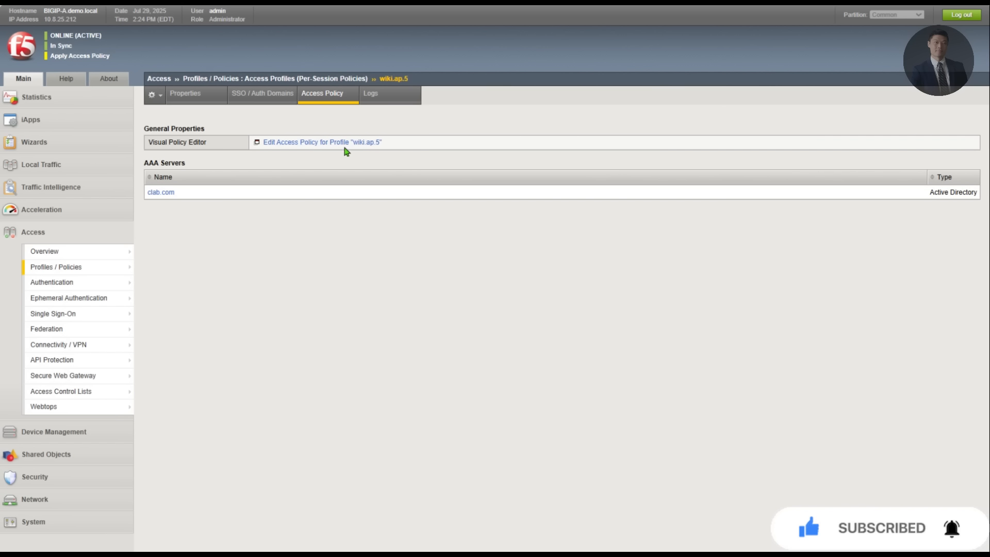
Step: Open the wiki.ap.5 access policy in the Visual Policy Editor
left_click(344, 146)
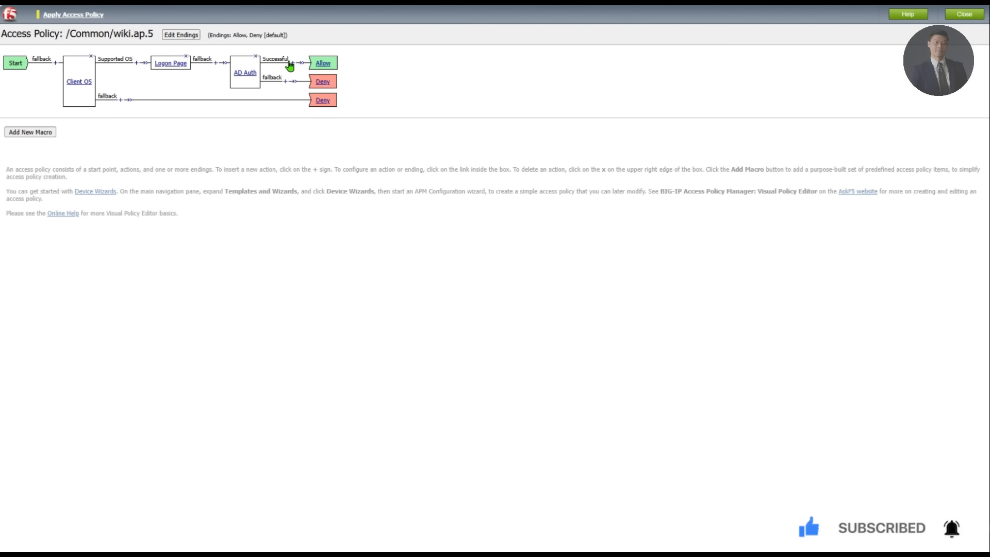
Step: Add a General Purpose Logging action on AD Auth's Successful branch
left_click(293, 63)
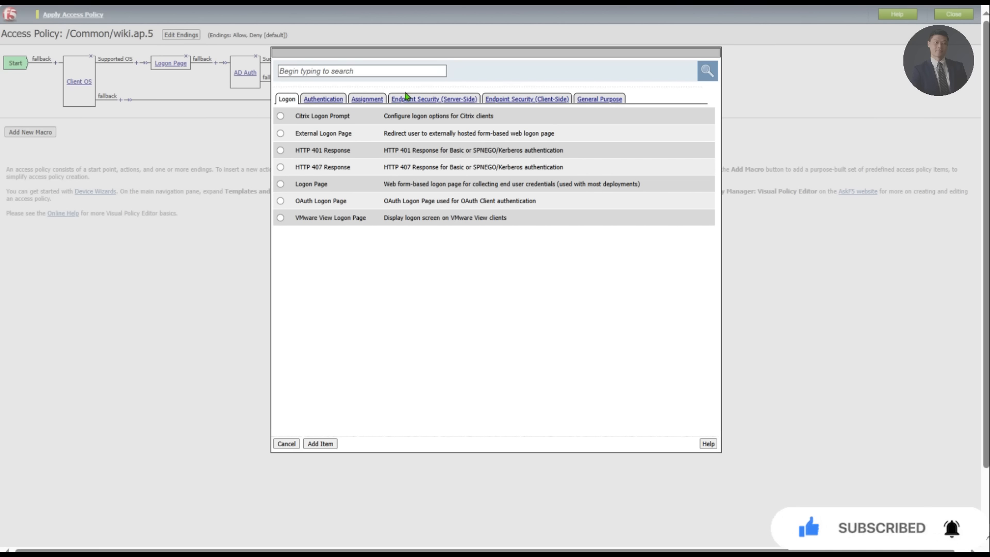
left_click(595, 100)
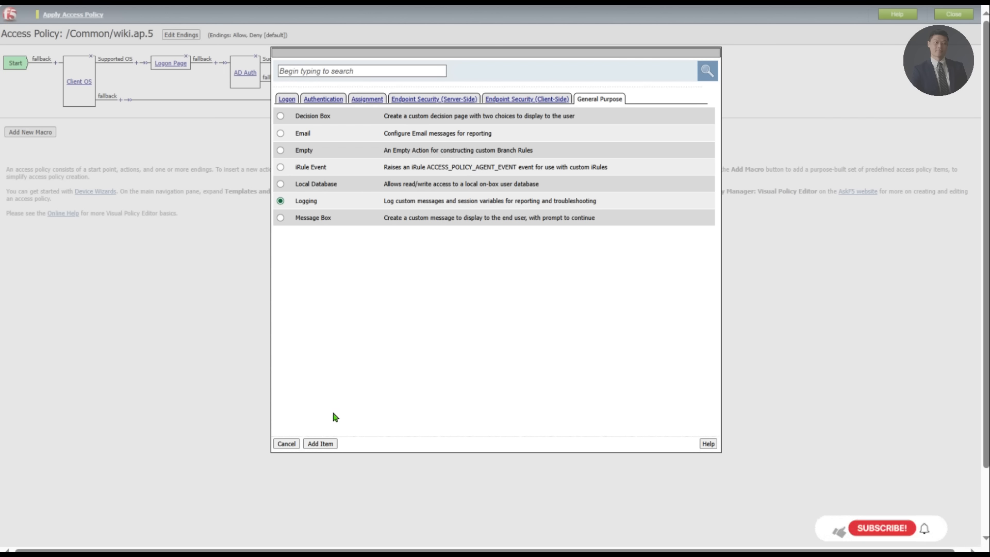
left_click(321, 444)
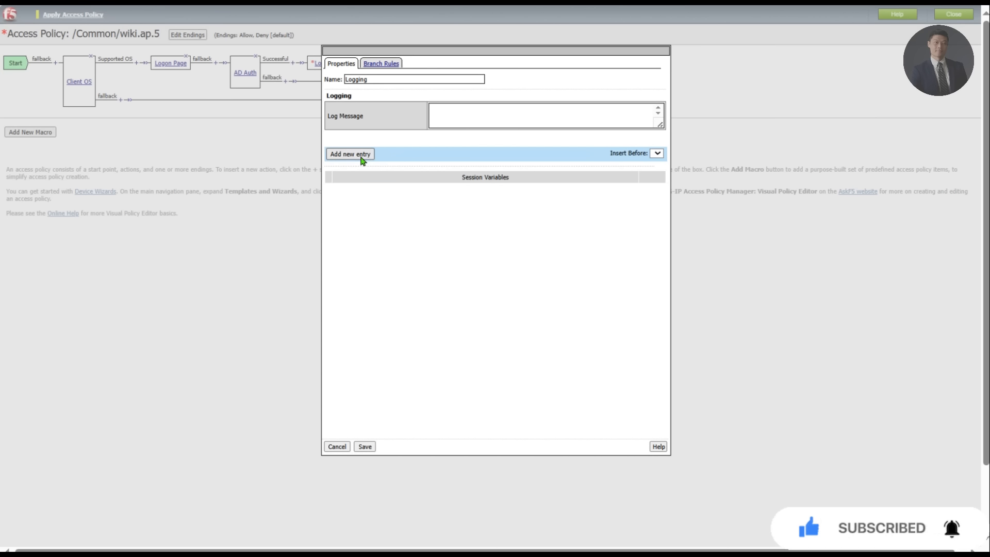
Step: Log the Active Directory session variables with the message 'Active directory session variable'
left_click(360, 156)
left_click(398, 194)
scroll(397, 216, "up", 5)
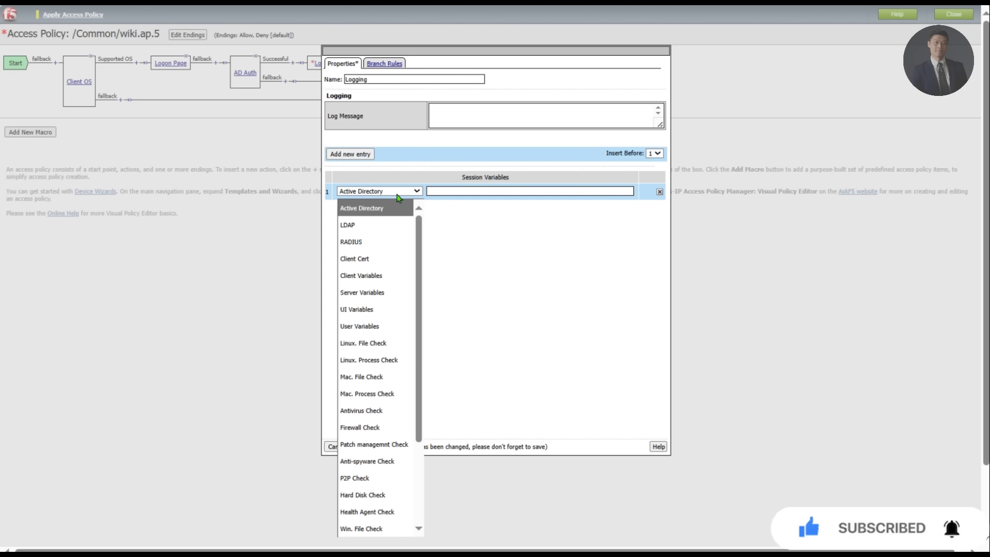
left_click(385, 211)
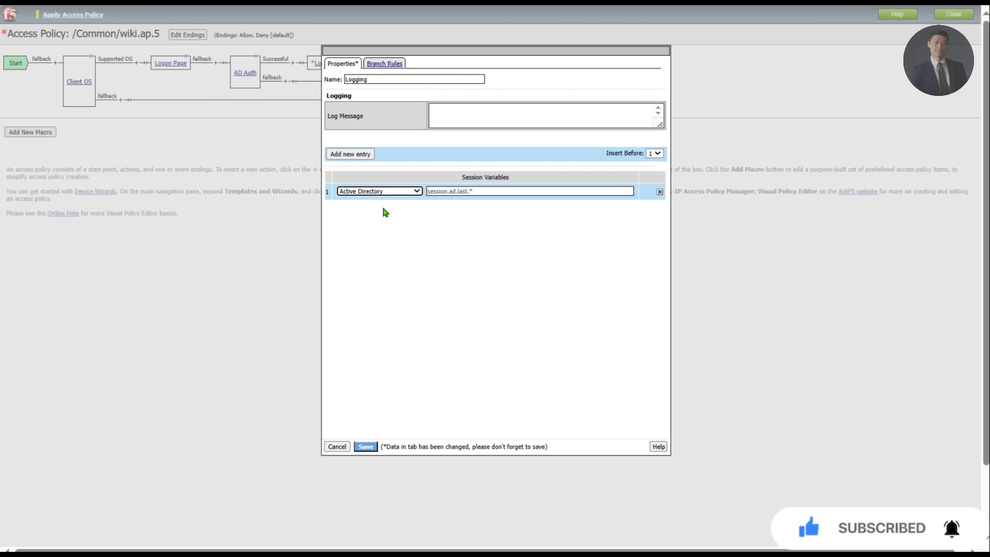
left_click(456, 118)
type("Ac")
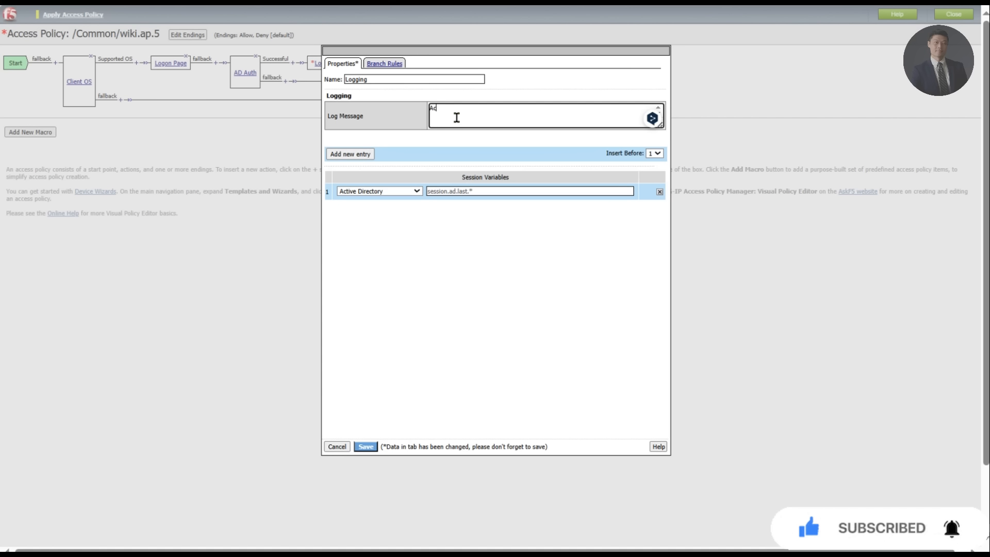
type("tive")
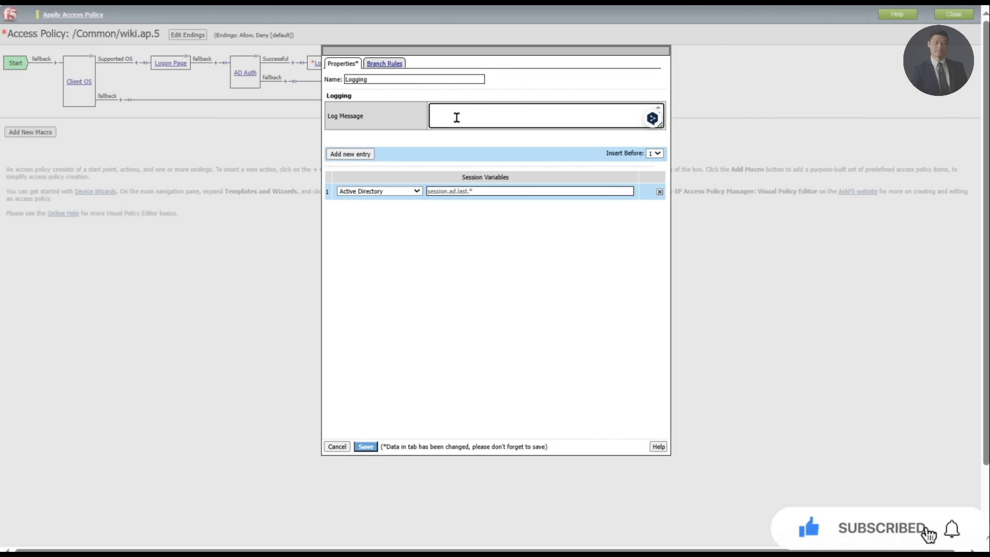
type("Active ")
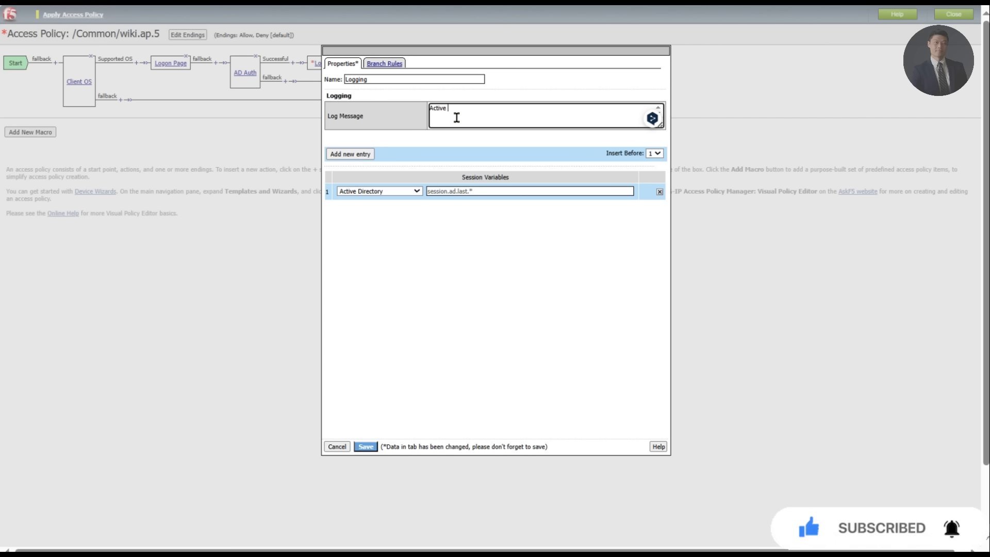
type("dir")
type("ectory session variable")
Step: Save the Logging action and apply the updated wiki.ap.5 access policy
left_click(373, 447)
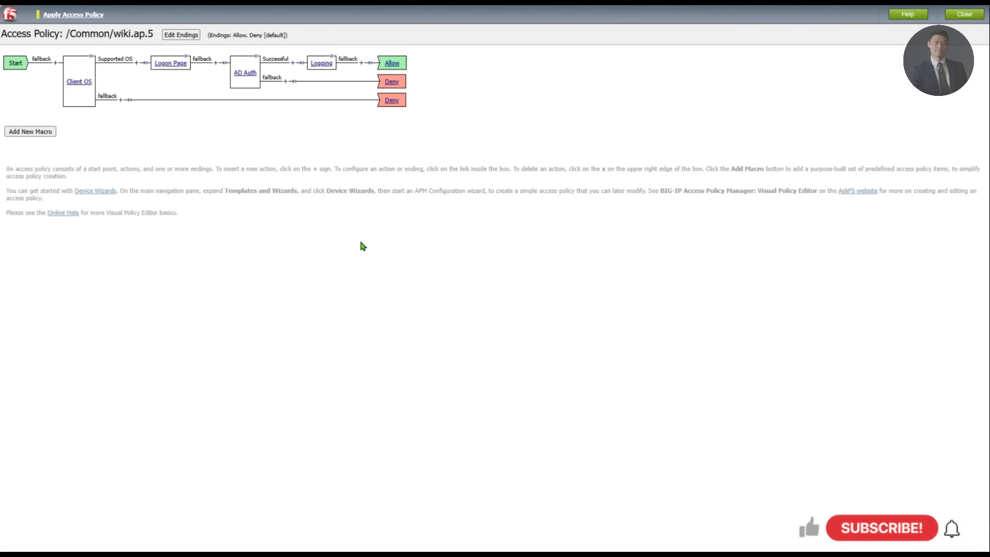
left_click(82, 14)
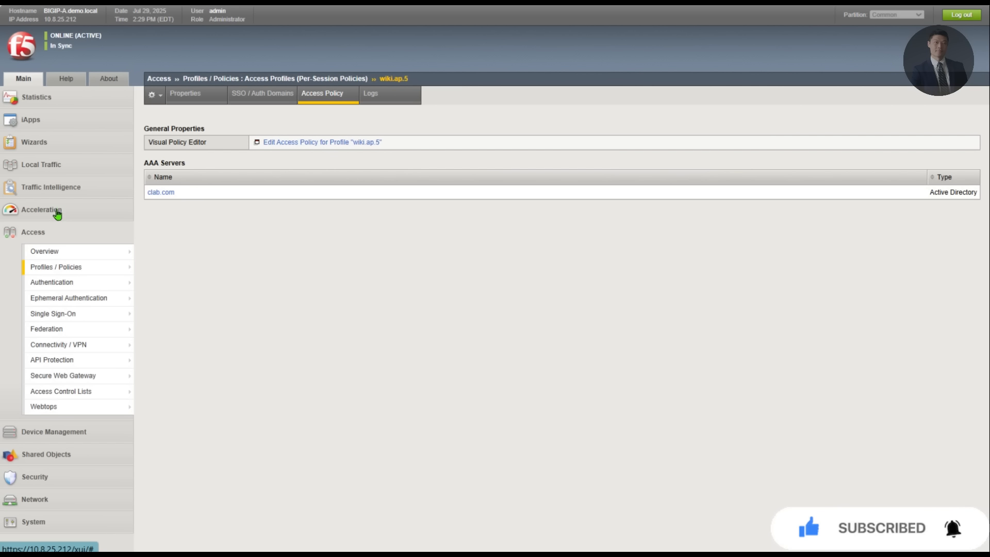
Step: Change virtual server wiki.vs's Access Profile from wiki.ap.4 to wiki.ap.5 and update it
left_click(59, 166)
mouse_move(62, 201)
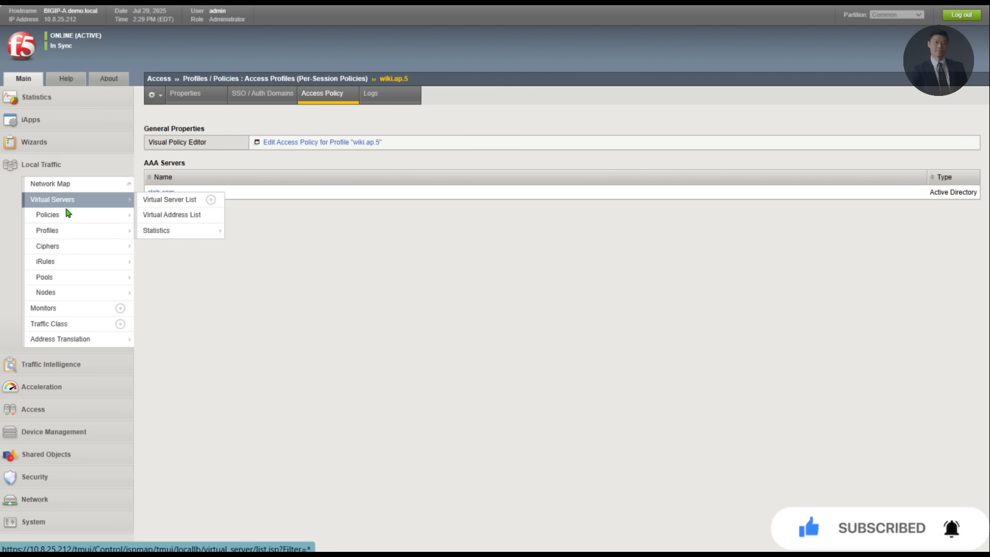
left_click(170, 199)
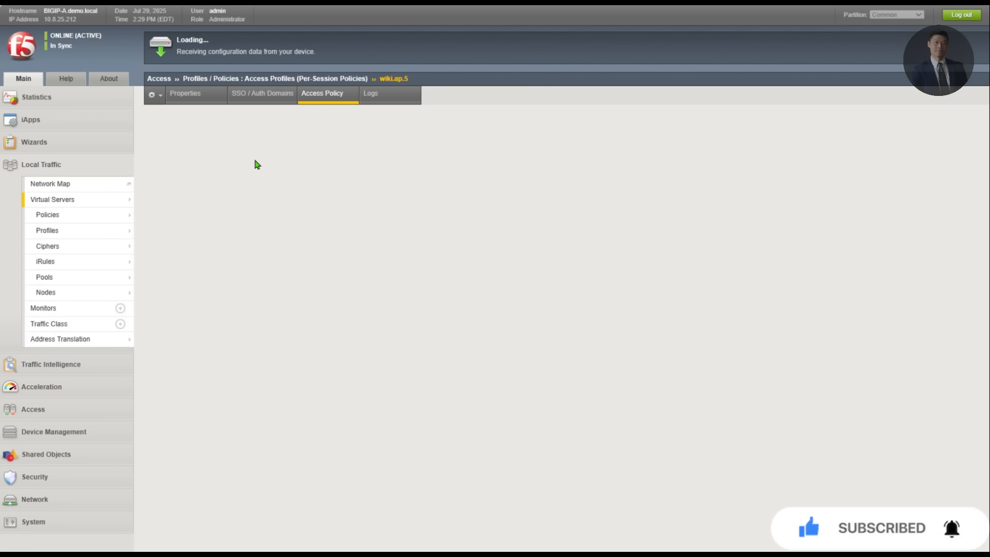
left_click(218, 159)
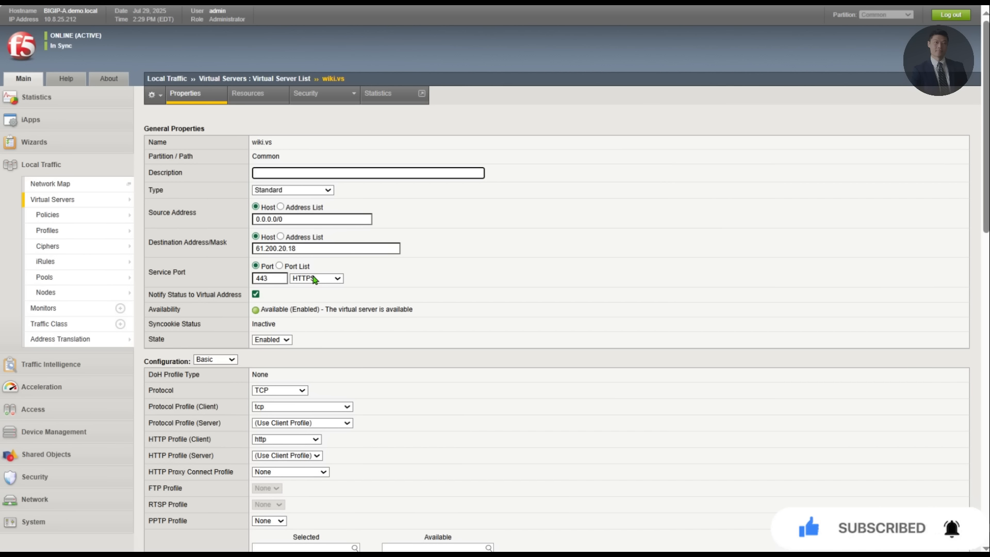
scroll(315, 279, "down", 14)
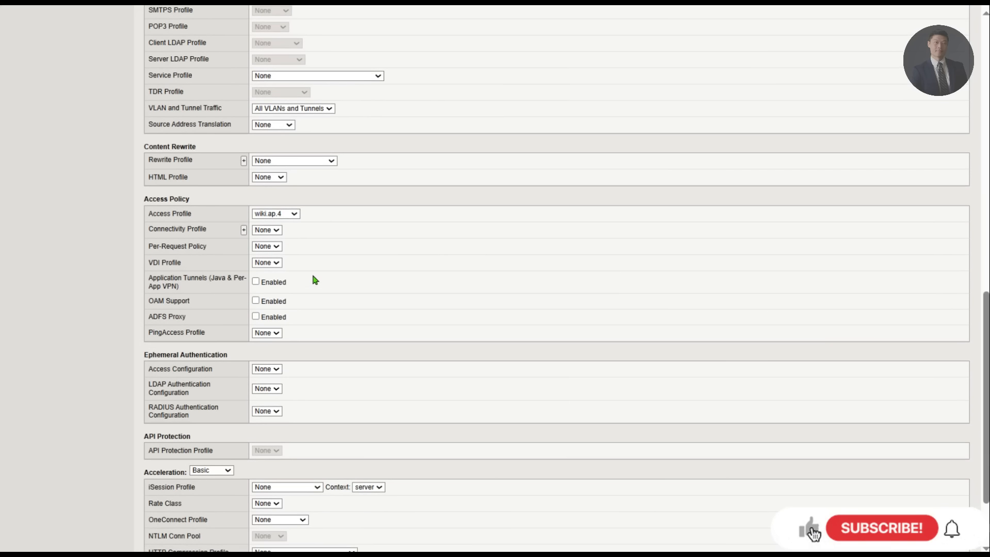
left_click(273, 214)
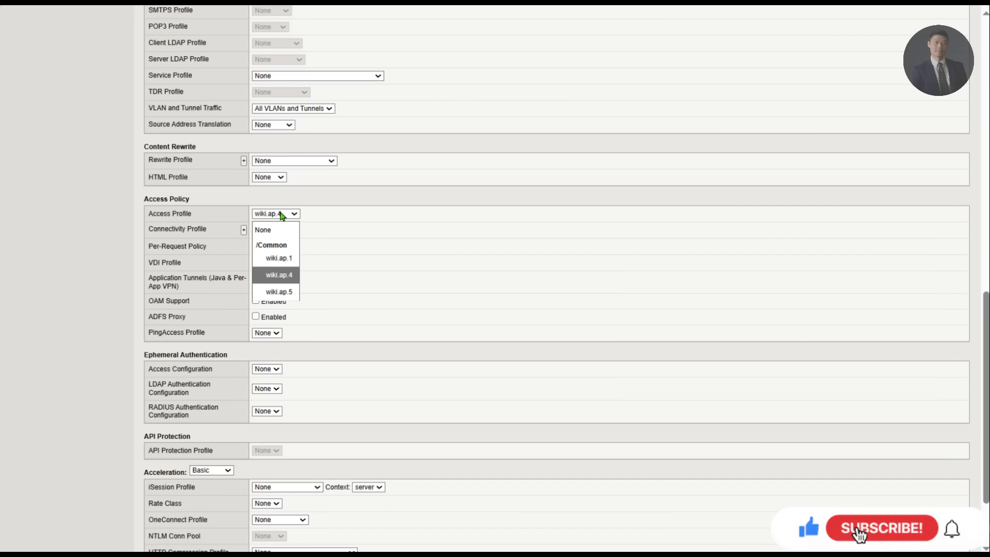
left_click(284, 292)
scroll(398, 419, "down", 4)
scroll(397, 420, "up", 1)
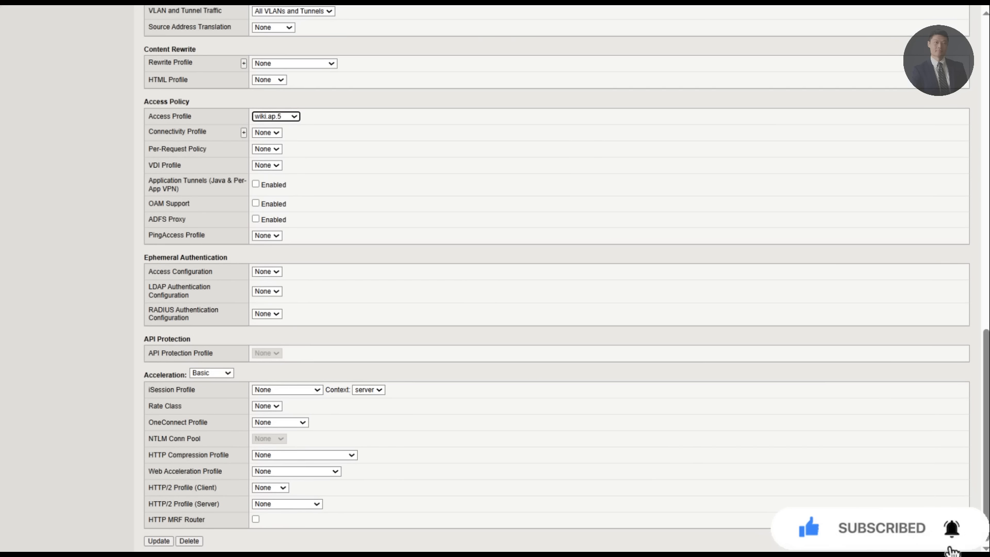
left_click(156, 541)
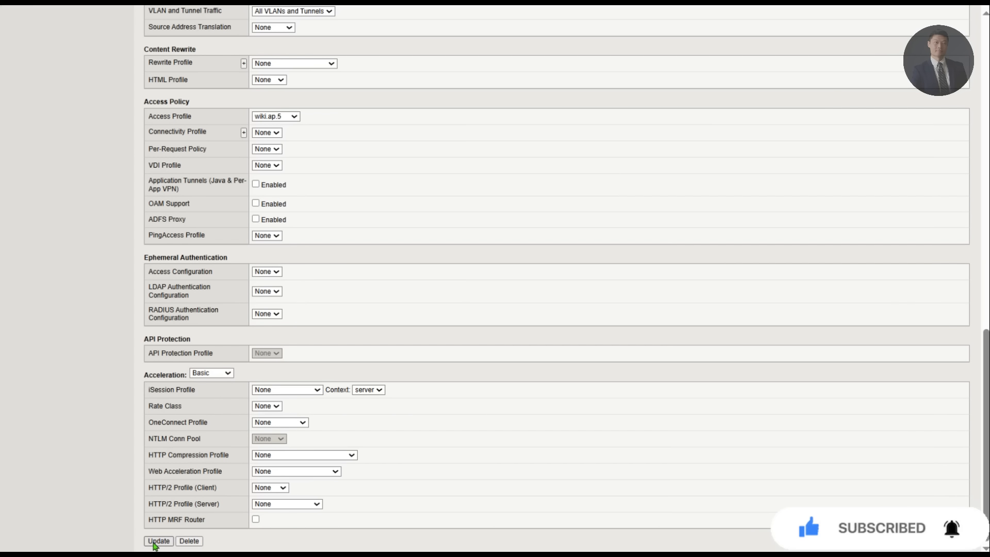
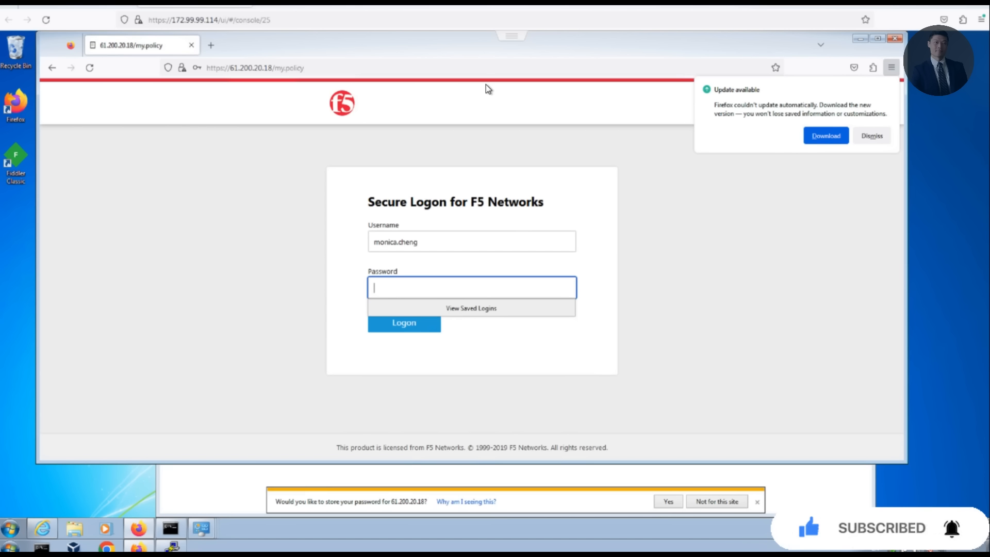
Step: Submit the logon with the password, decline saving the login, and return to the SSH session
type("****")
key("Return")
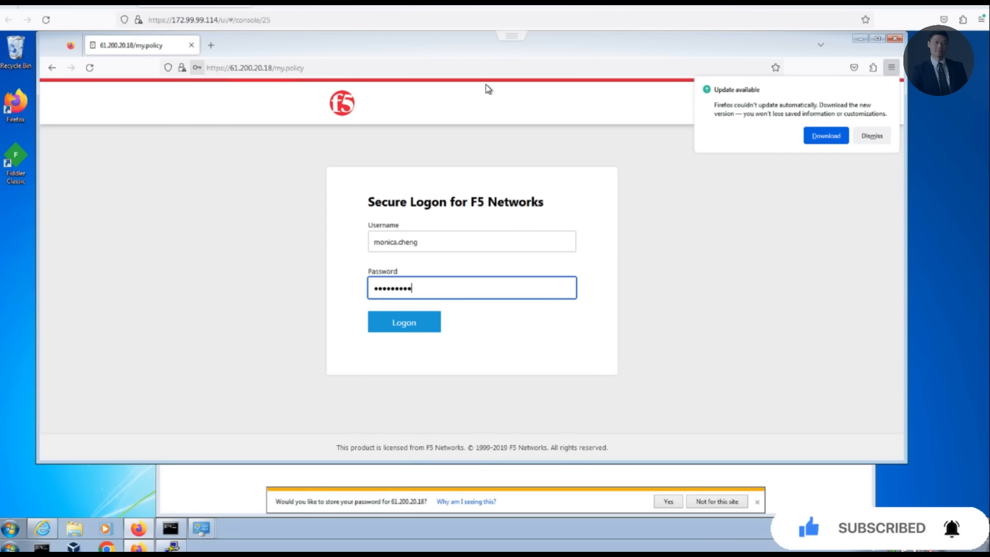
left_click(324, 202)
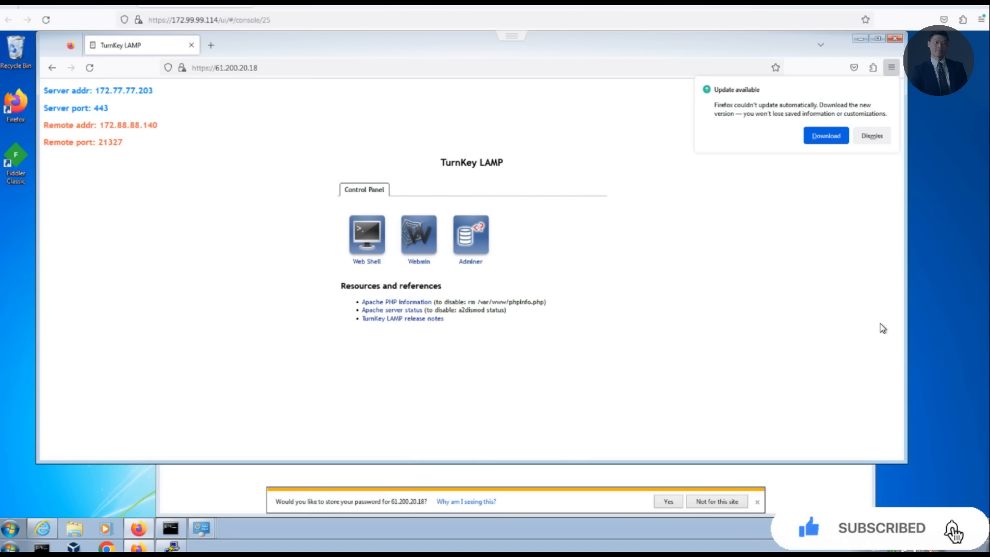
key("alt+Tab")
Step: View /var/log/apm in less, enlarging the PuTTY window to show more log lines
left_click(415, 214)
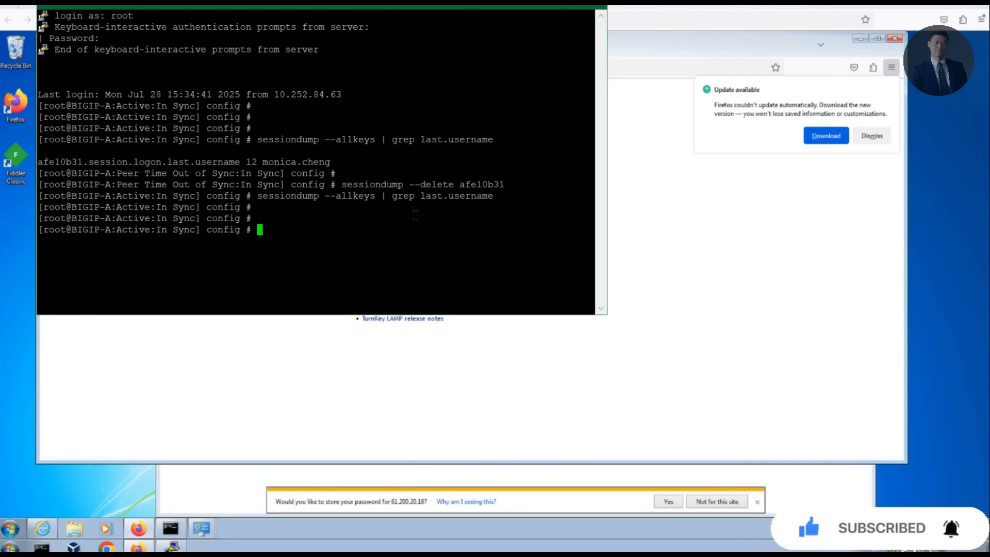
type("less /var/log/apm")
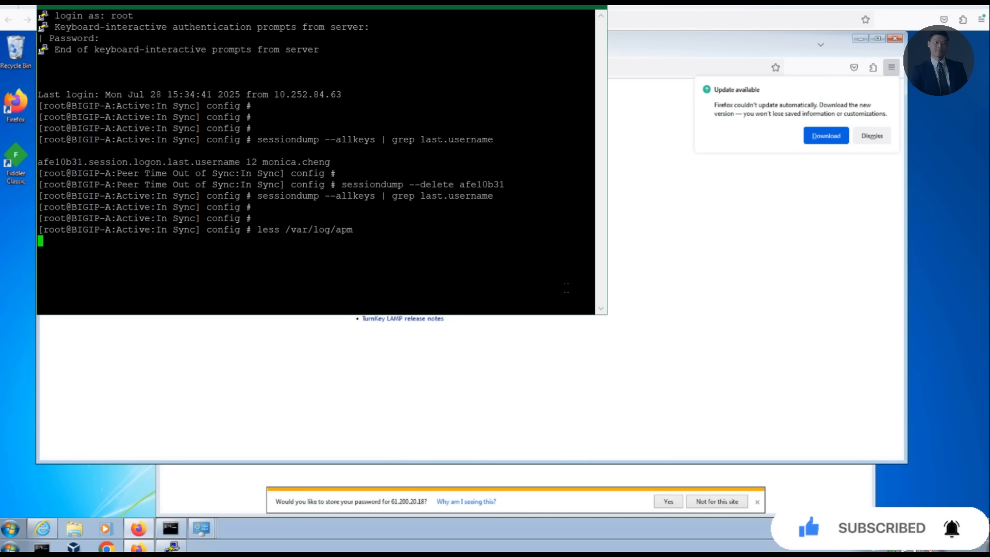
left_click_drag(609, 318, 782, 384)
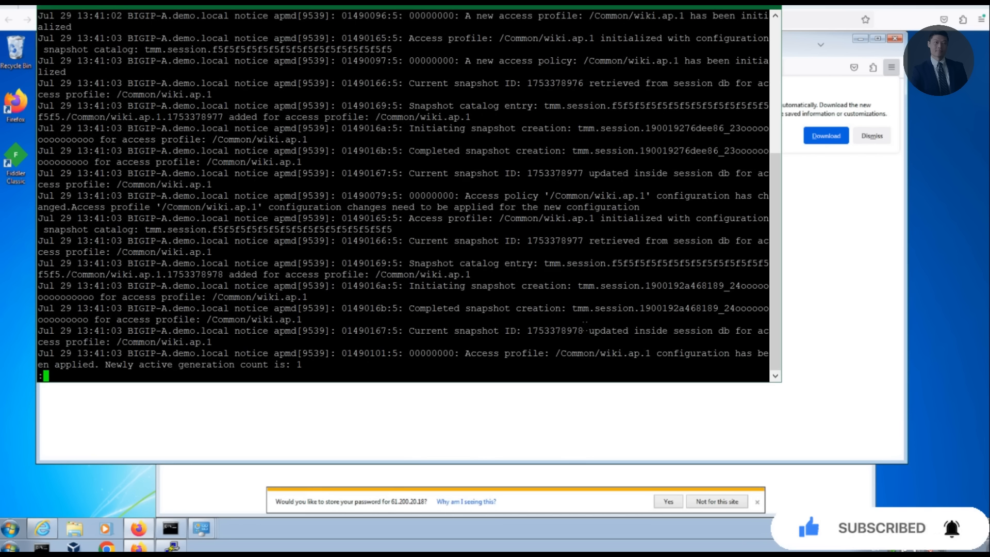
key("q")
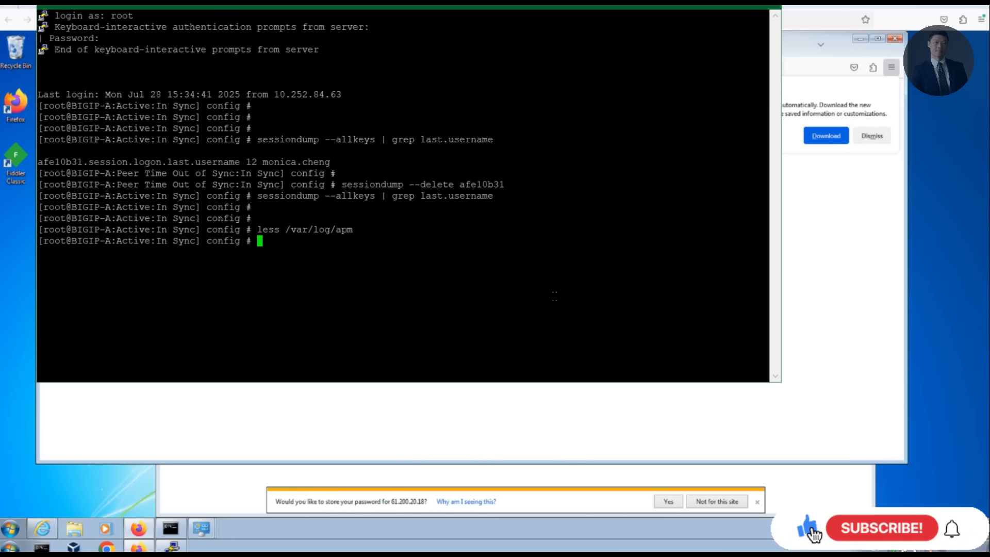
key("Return")
key("Return")
key("Up")
key("Up")
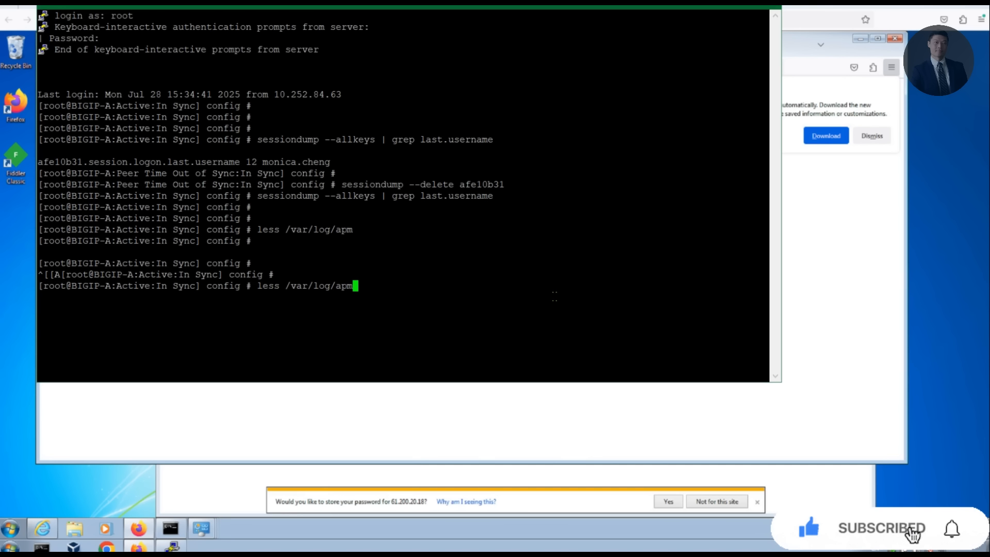
key("Return")
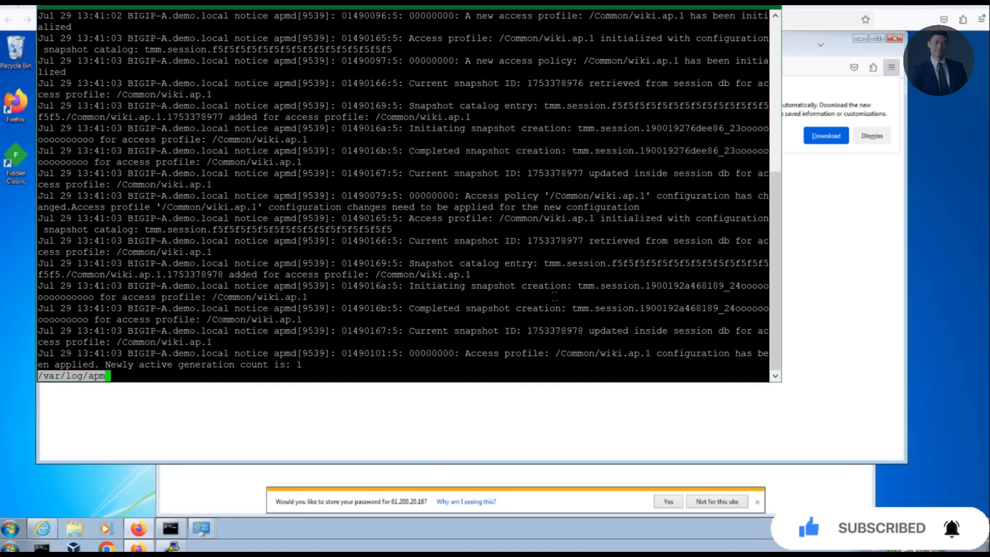
key("q")
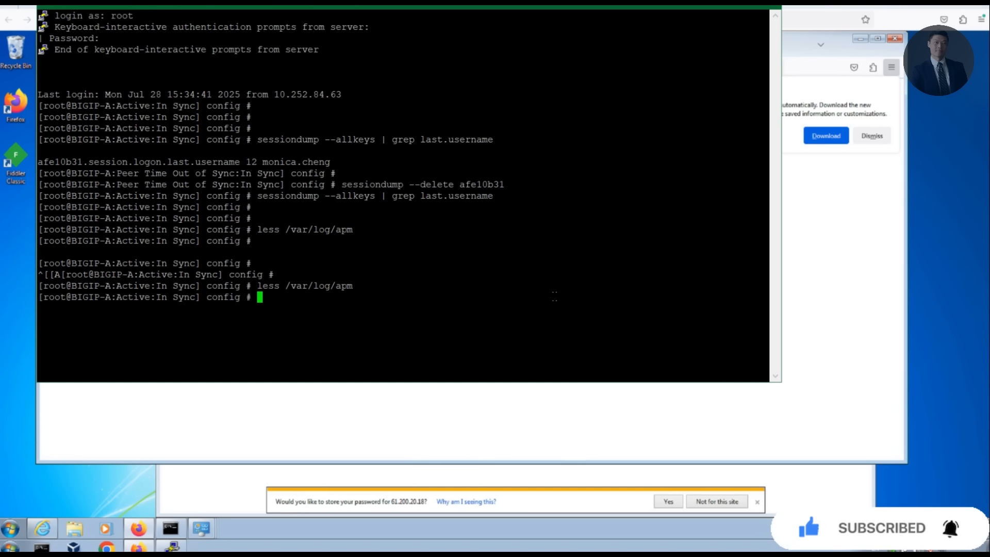
Step: Reopen the APM log in less, jump to the top, then quit to a fresh prompt
key("Up")
key("Return")
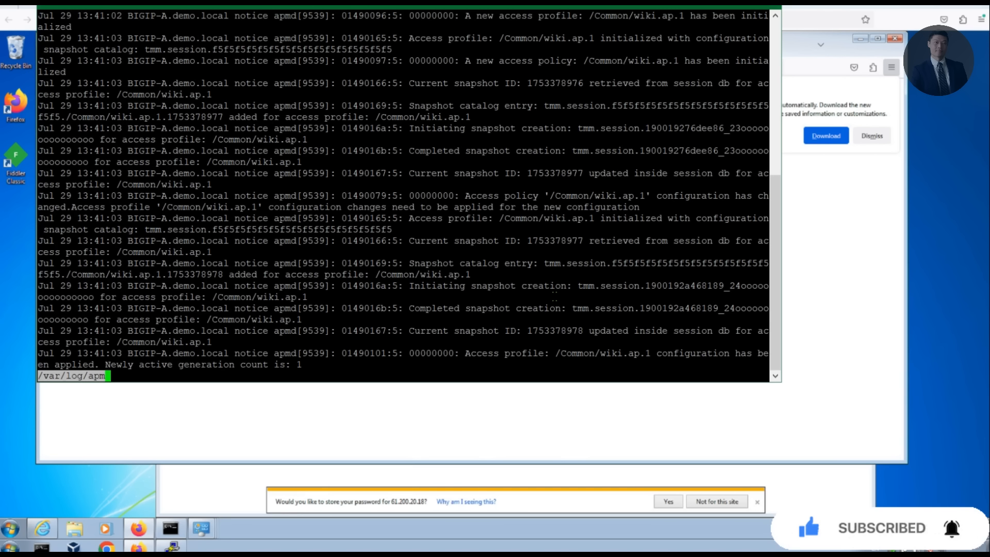
key("g")
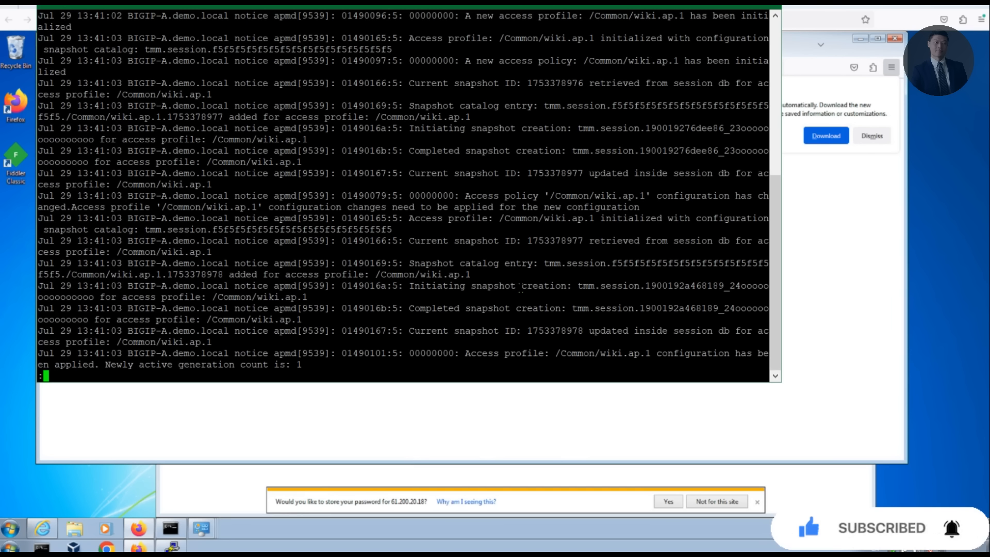
key("Down")
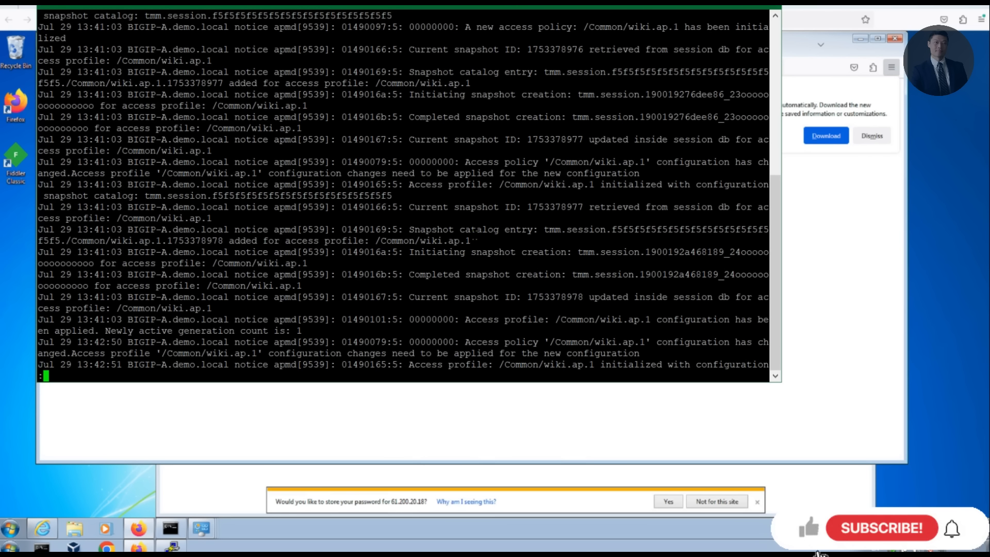
key("q")
key("Return")
key("Return")
key("Return")
key("Return")
key("Return")
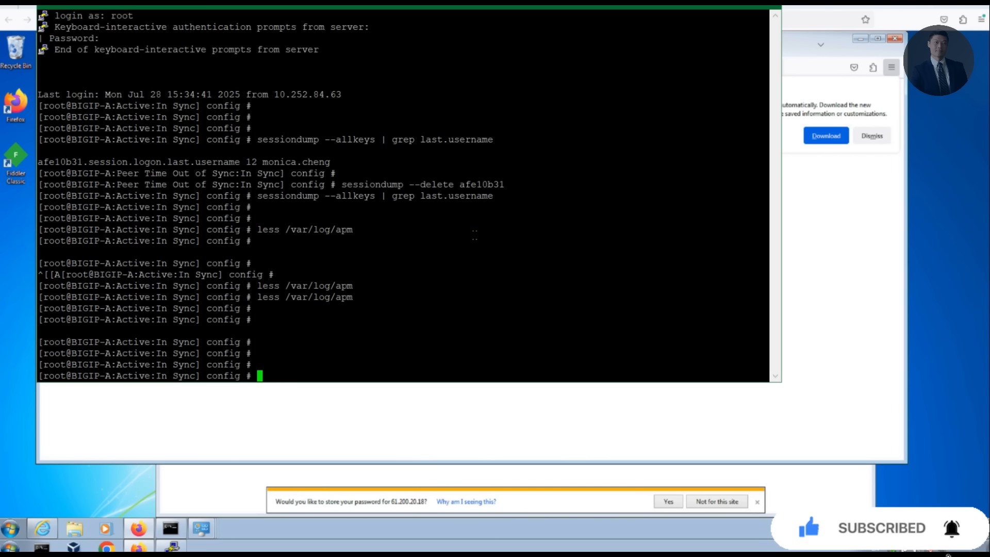
Step: Run tail -n 15 /var/log/apm and mark the new-session, Active Directory and result lines
type("tail -n 15 /var/log/ap")
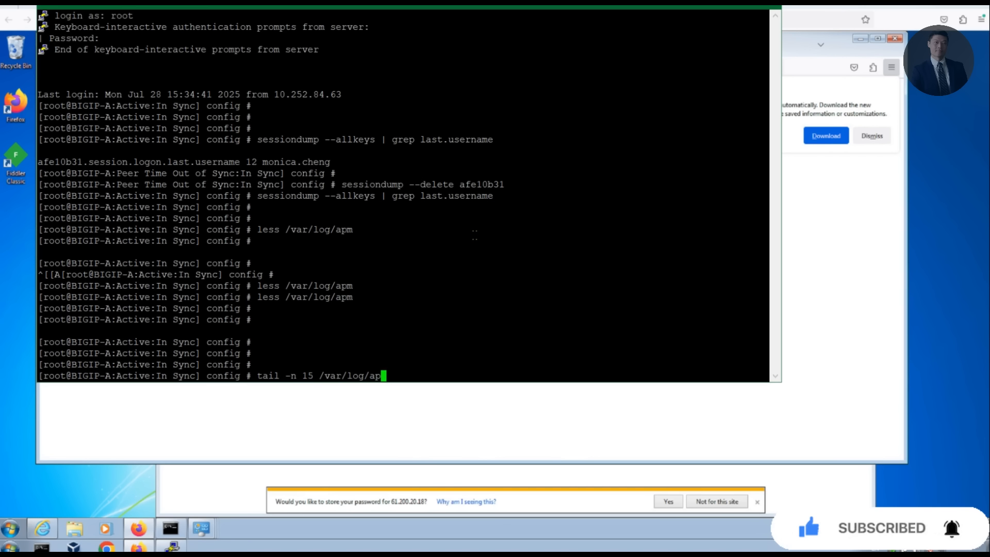
type("m")
key("Return")
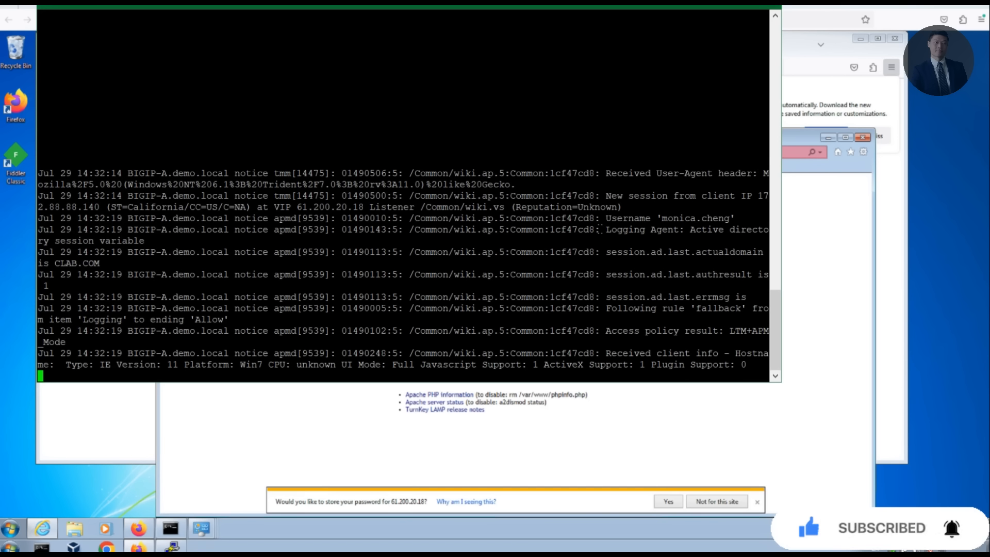
left_click_drag(602, 229, 19, 207)
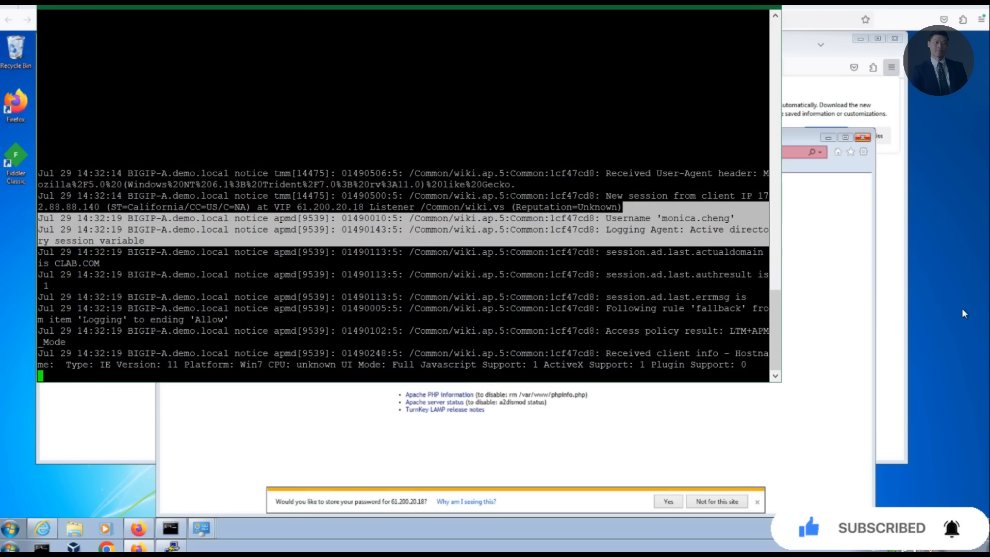
left_click_drag(550, 252, 48, 252)
Step: Open the wiki.ap.5 profile's Access Policy tab and launch Edit Access Policy for Profile "wiki.ap.5"
left_click(410, 276)
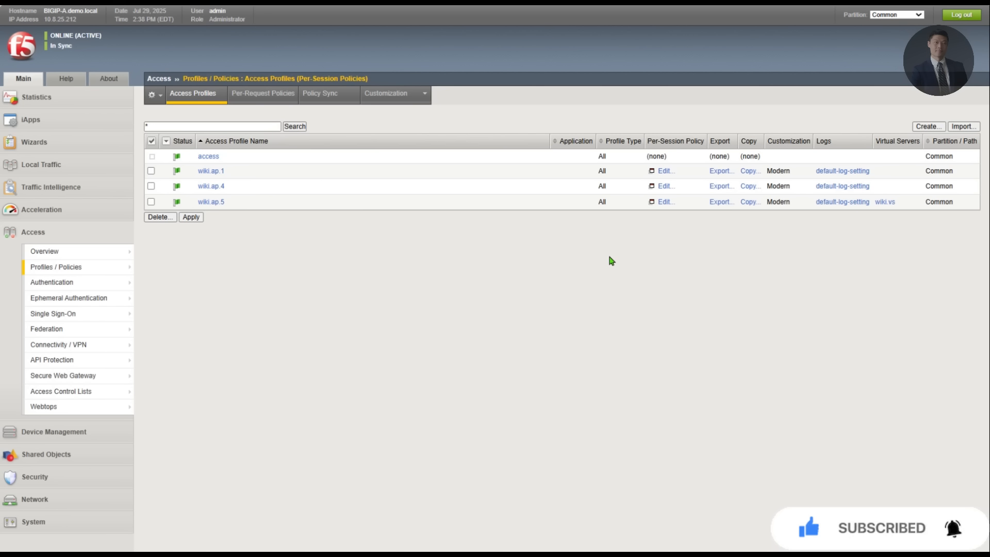
left_click(207, 202)
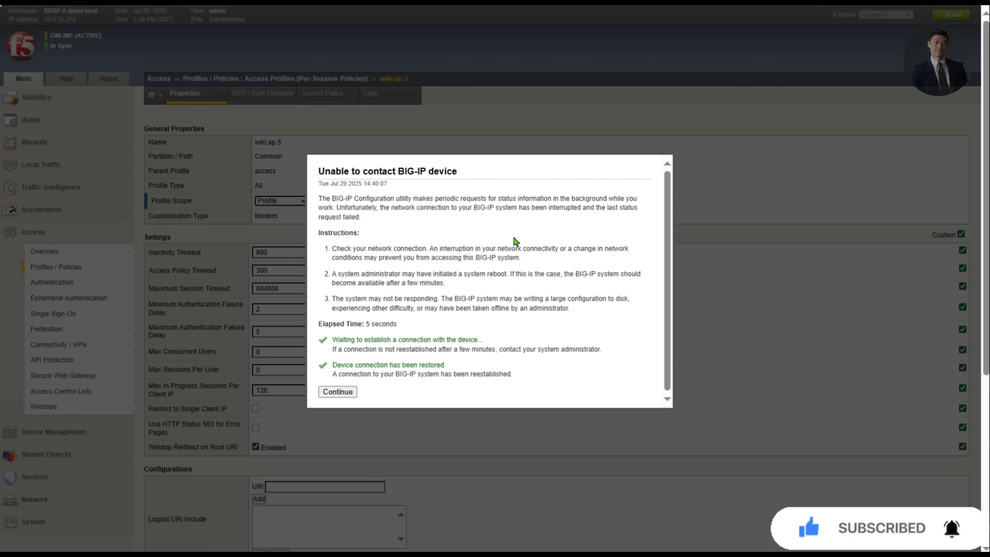
left_click(343, 391)
left_click(321, 95)
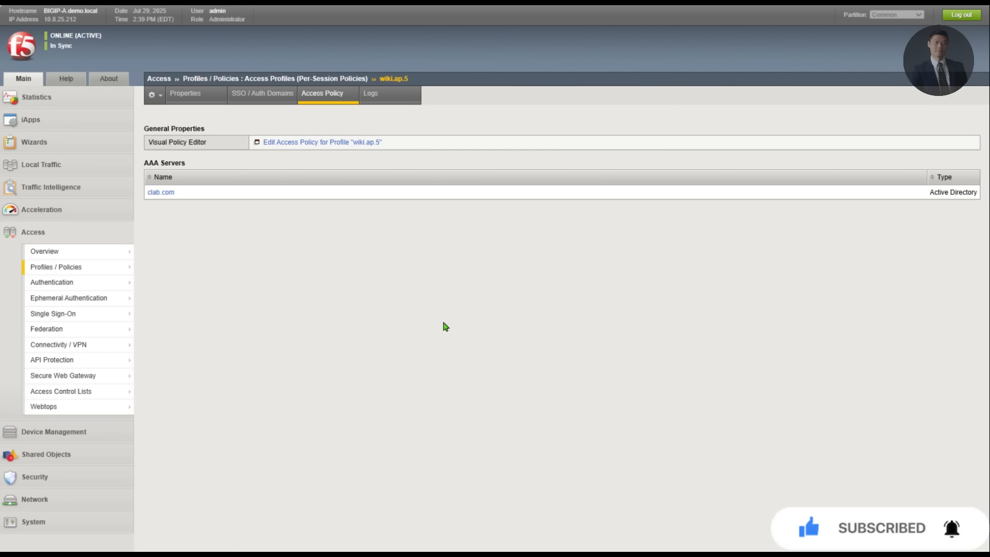
left_click(291, 143)
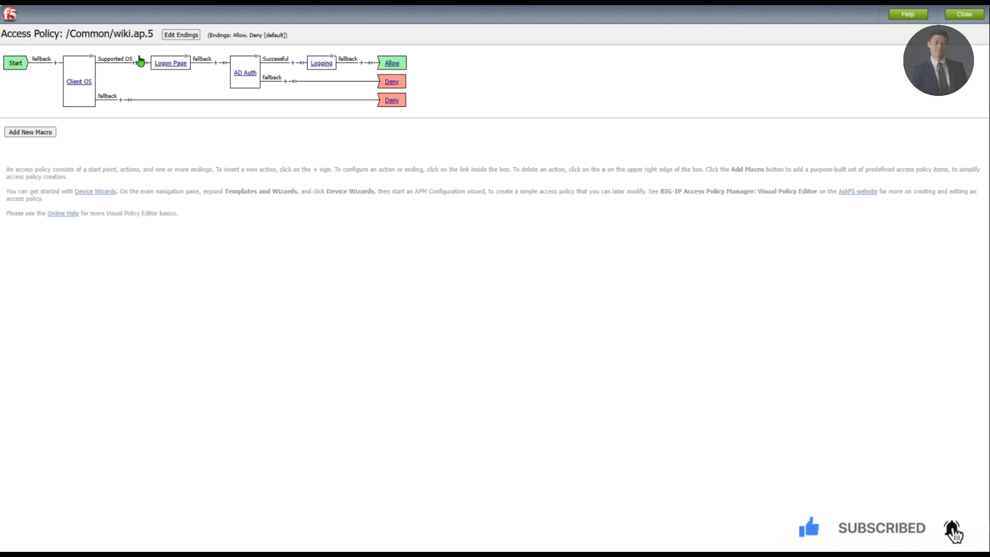
Step: Insert a General Purpose Message Box after Logon Page, save it, and apply the access policy
left_click(215, 64)
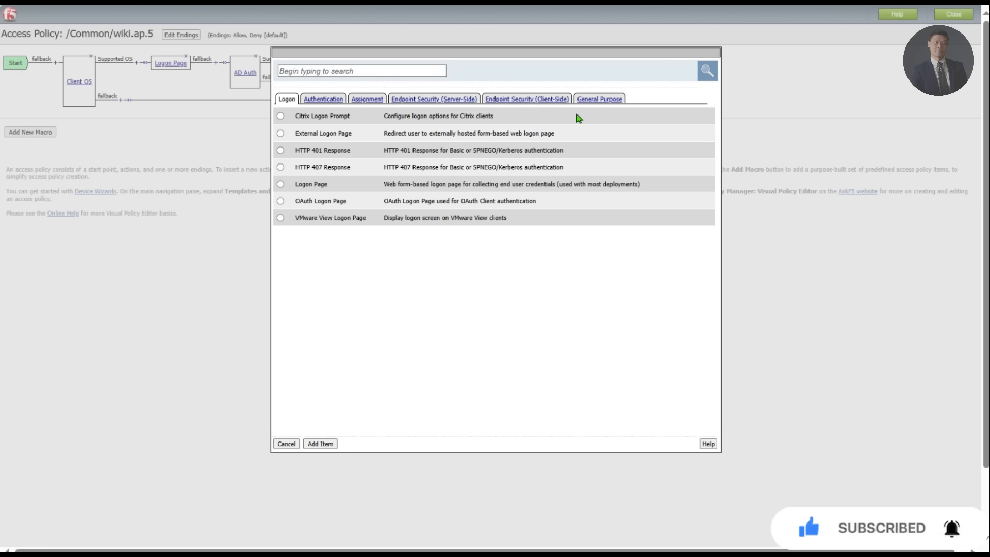
left_click(598, 100)
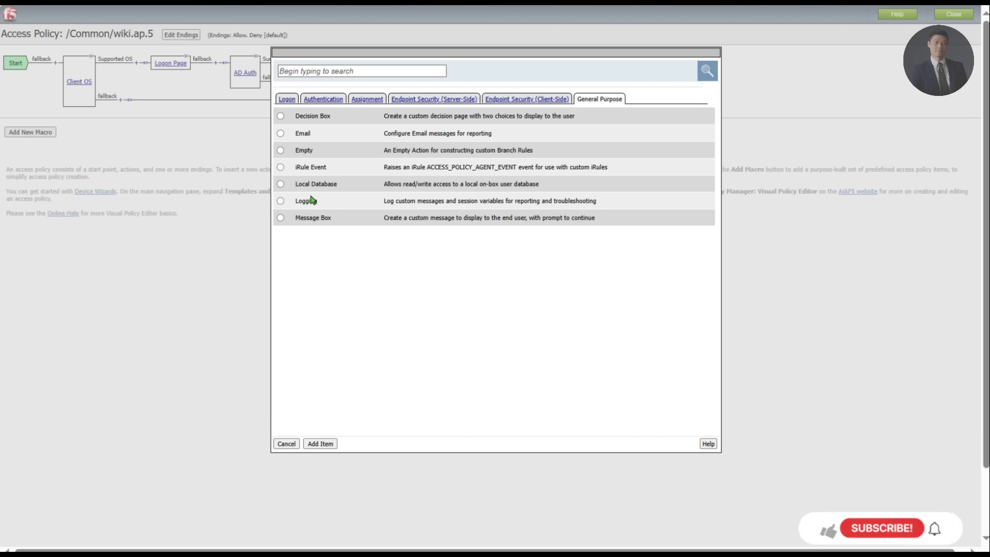
left_click(280, 217)
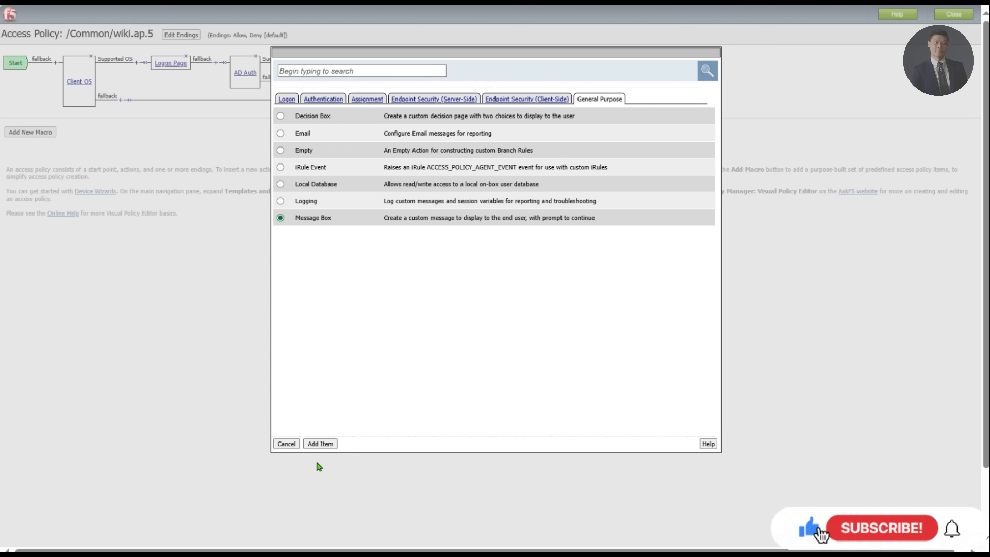
left_click(320, 444)
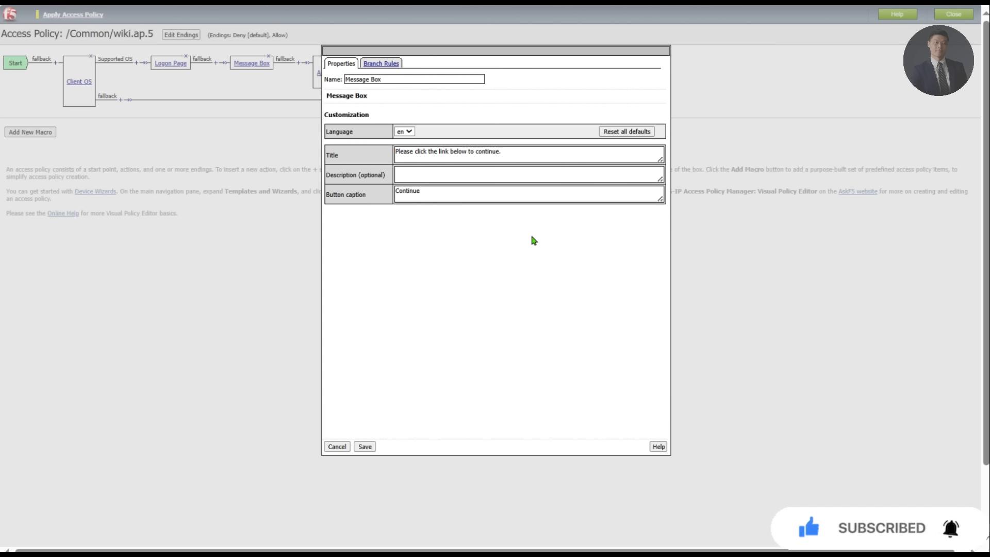
left_click(512, 151)
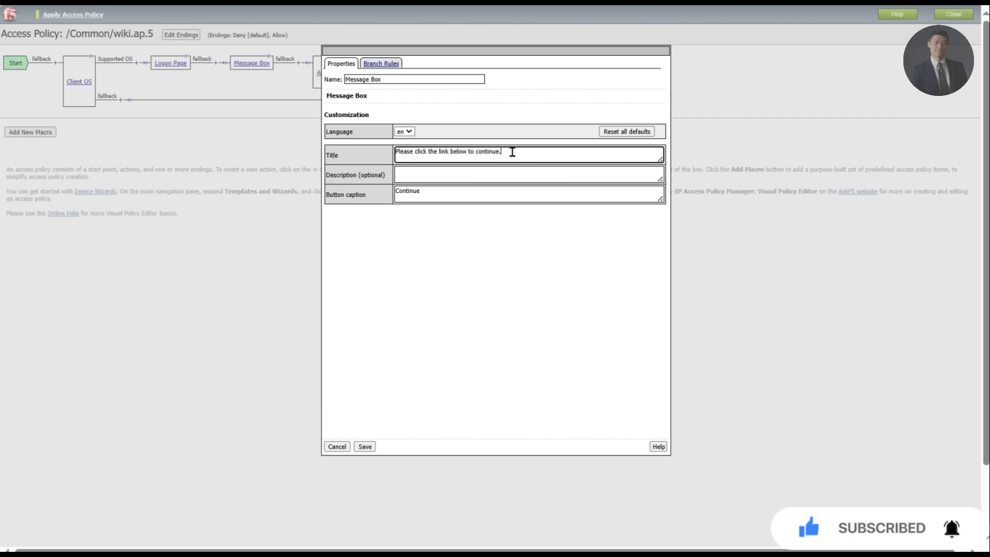
left_click(371, 448)
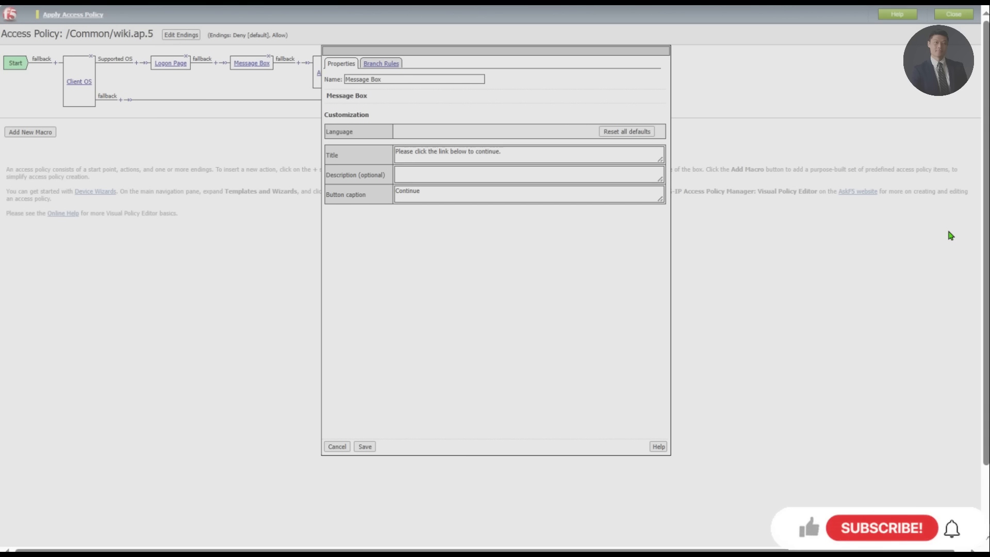
left_click(365, 446)
left_click(75, 16)
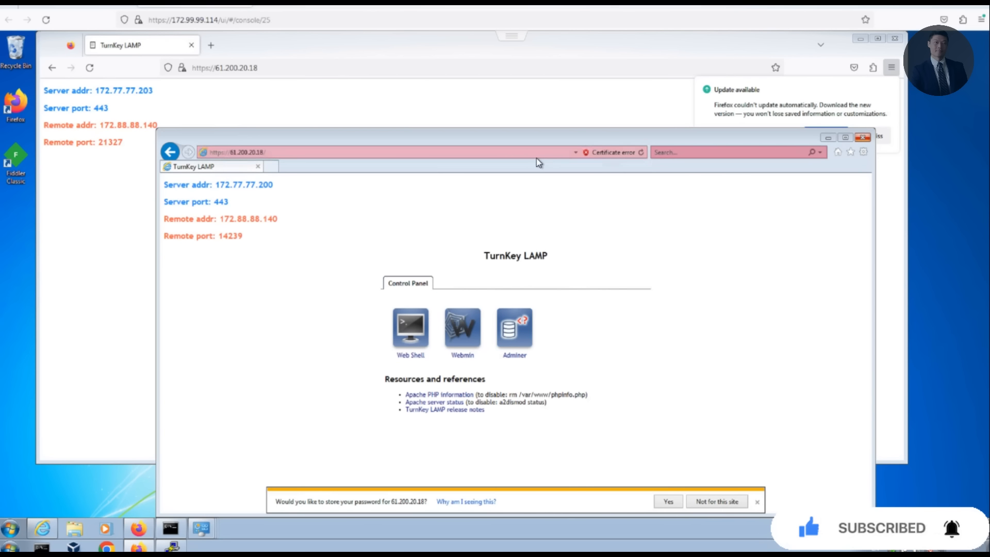
Step: Reload the test site and load the site root at 61.200.20.18 without the logout path
left_click(642, 153)
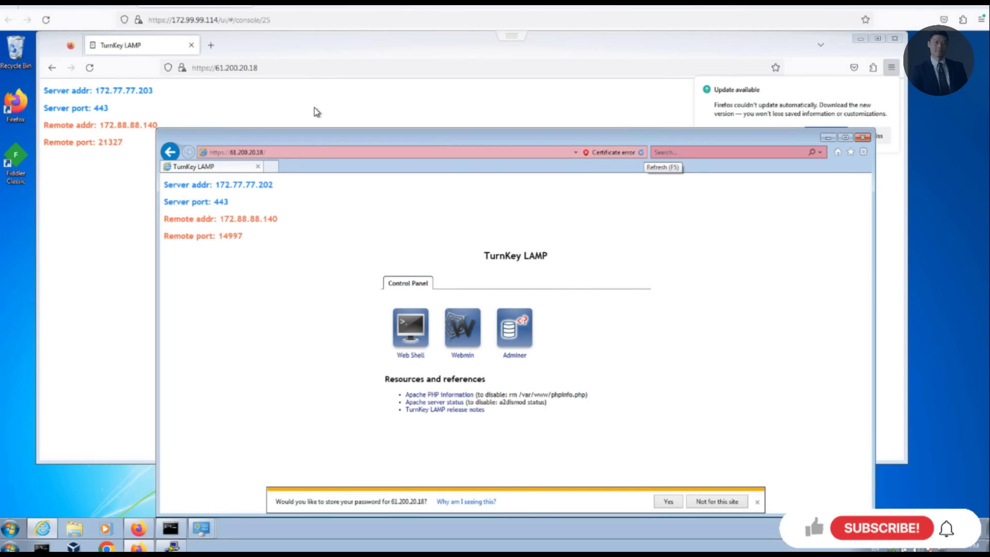
left_click(90, 70)
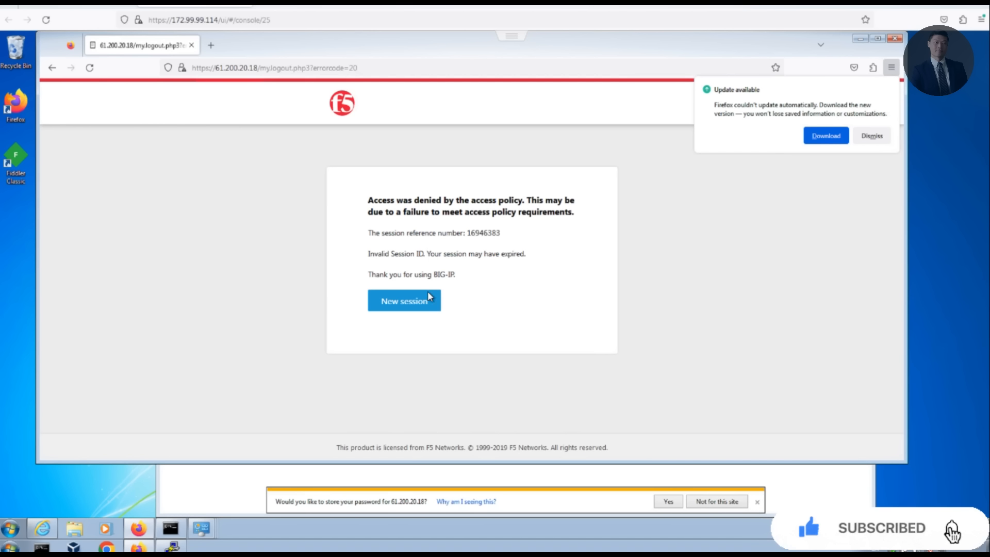
left_click_drag(254, 67, 507, 74)
type("8")
key("Return")
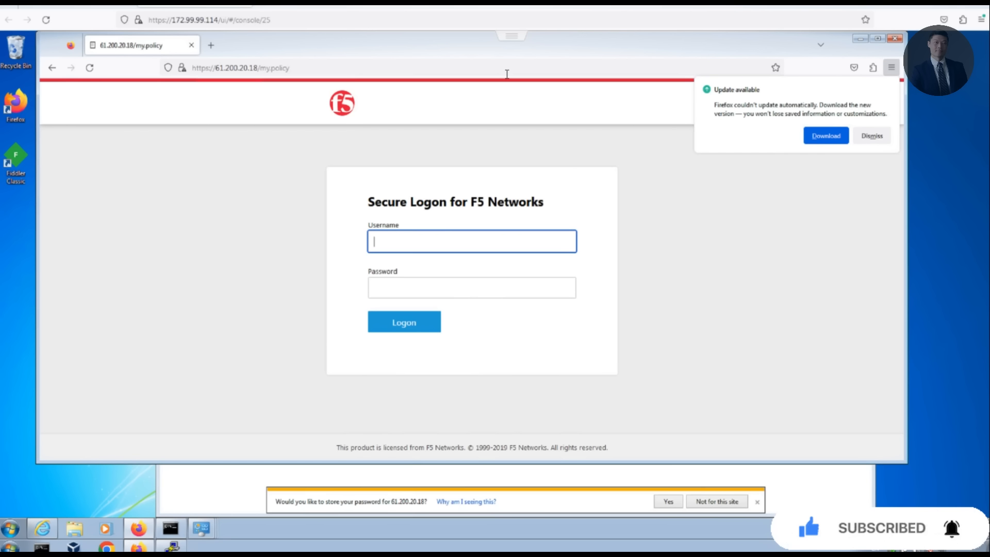
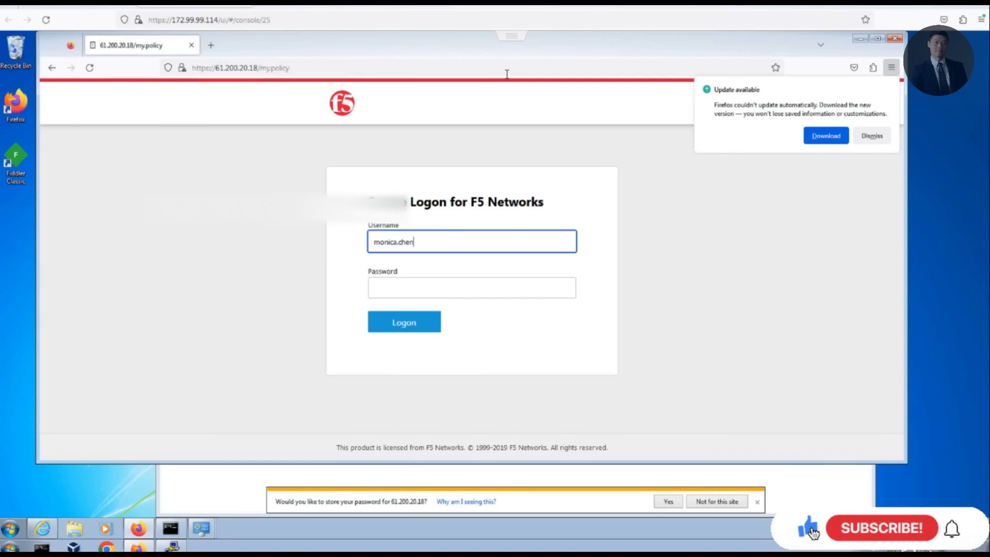
Step: Log on again with the test user's username and password
key("Tab")
type("•••••••••")
key("Return")
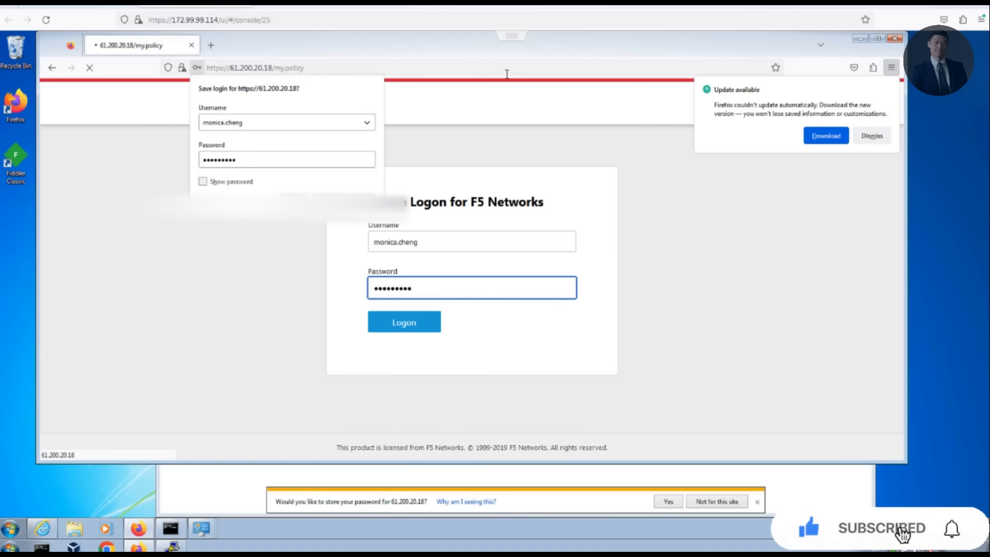
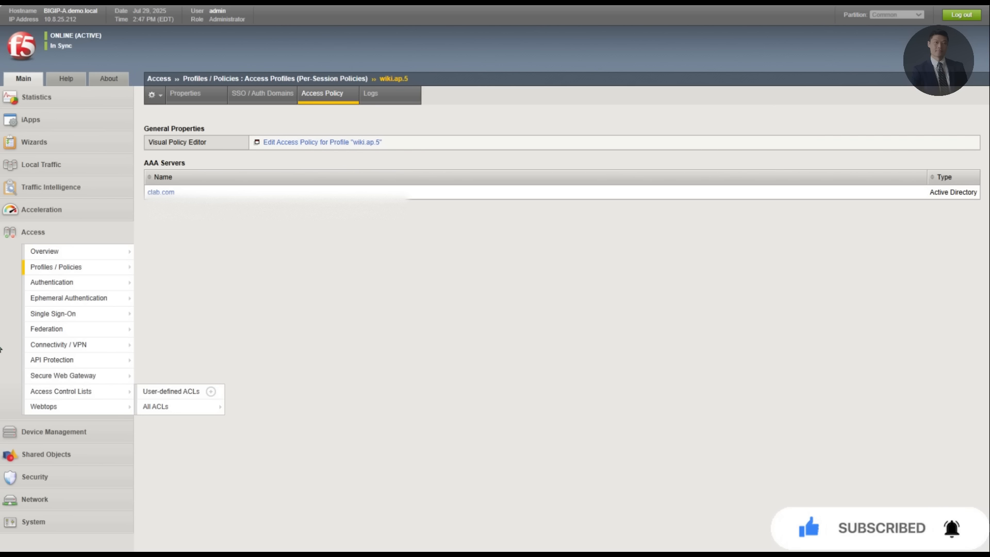
Step: Start a new RADIUS server named RADIUS.AAA with a direct server connection
left_click(160, 283)
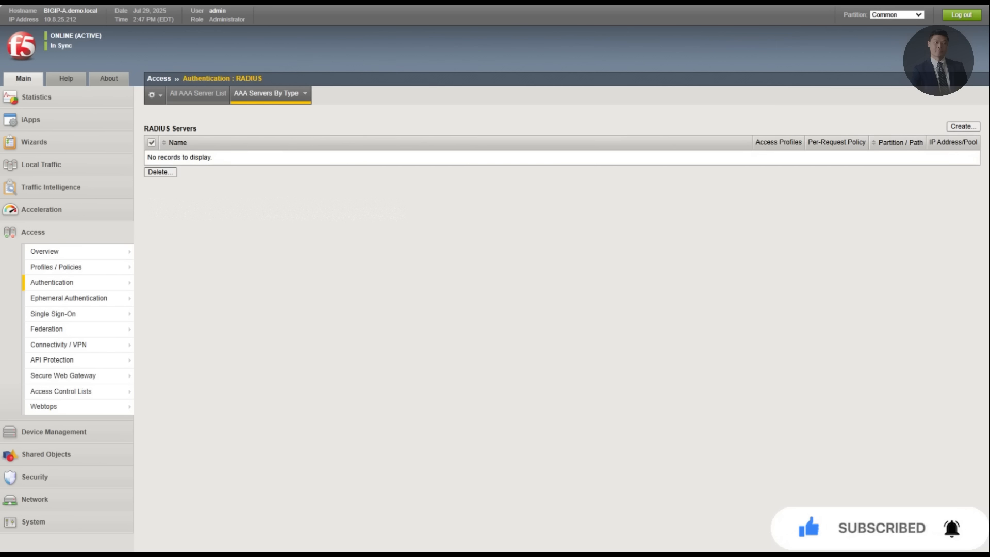
left_click(963, 128)
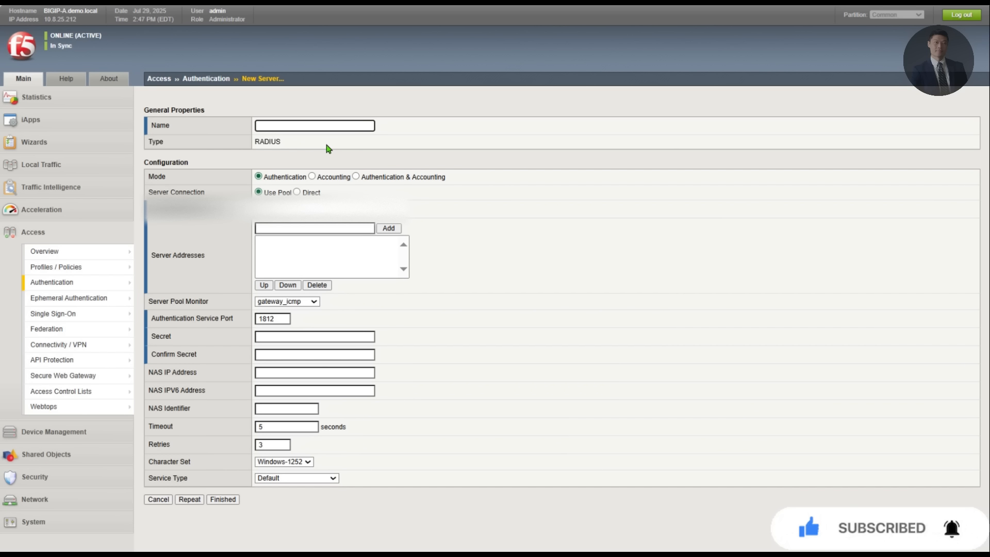
type("RADIUS.AAA")
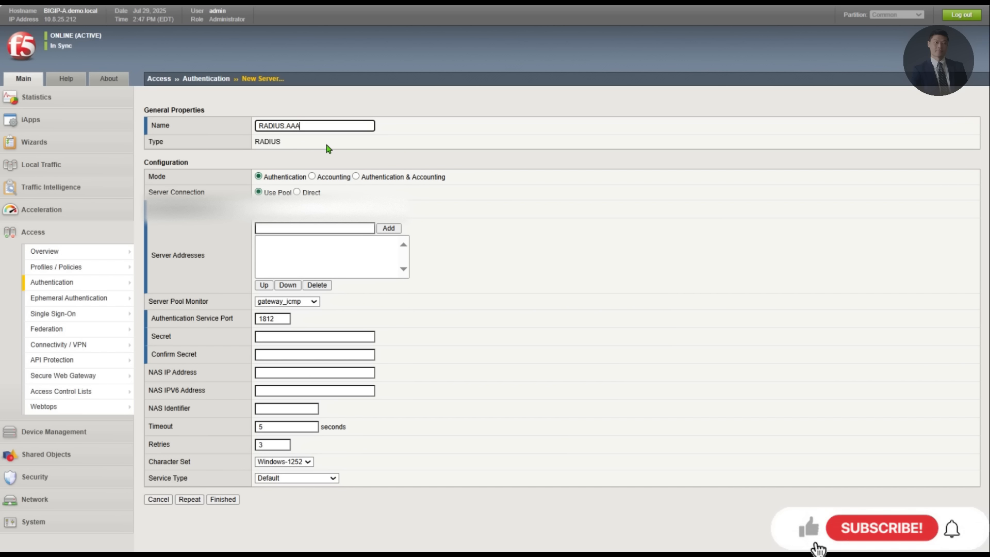
key("Tab")
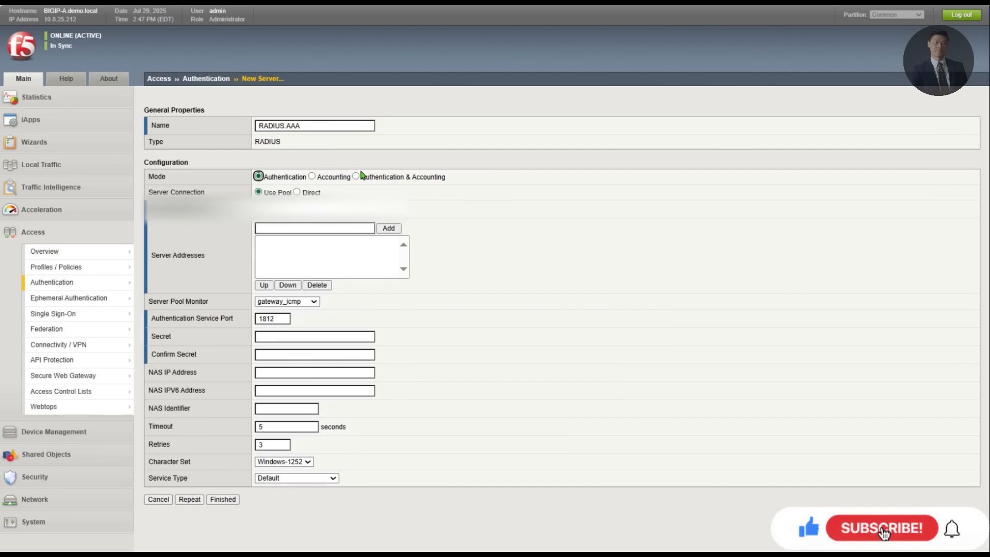
key("Tab")
key("Down")
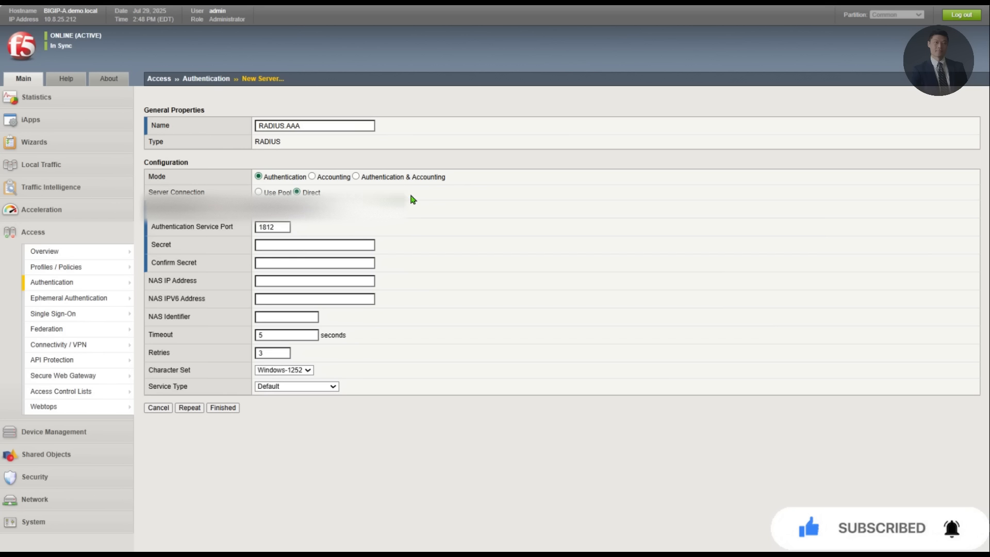
Step: Enter and confirm the shared secret, set character set to UTF-8, and finish
left_click(301, 246)
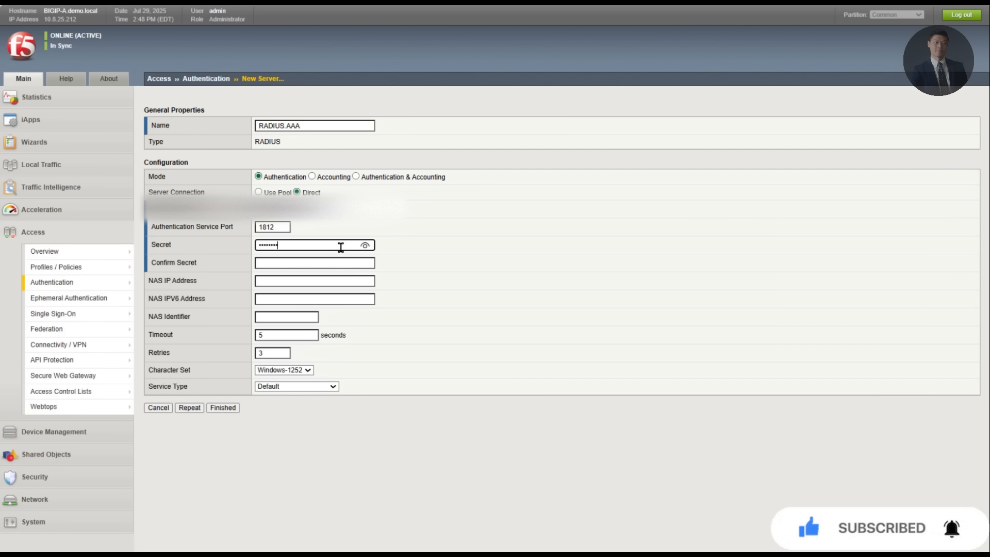
key("Tab")
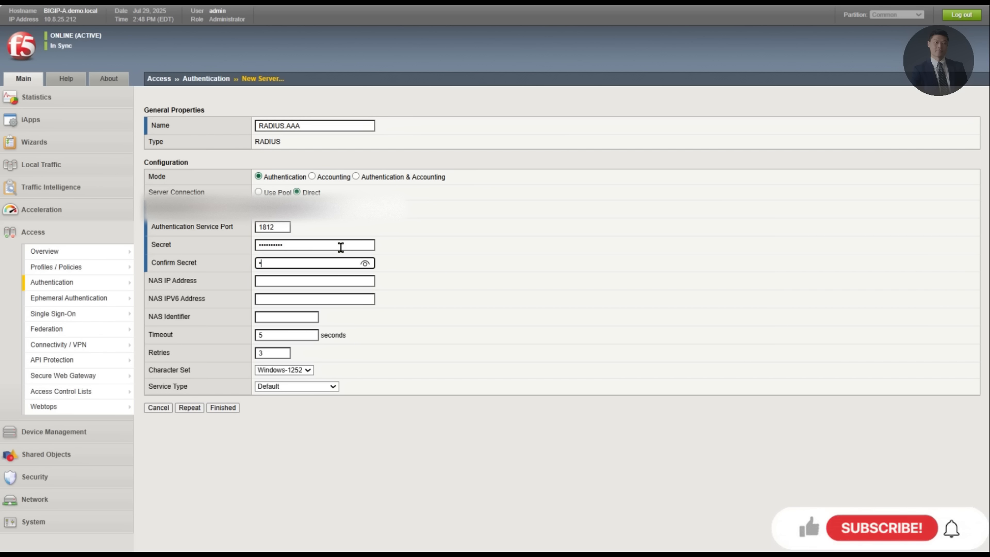
type("**********")
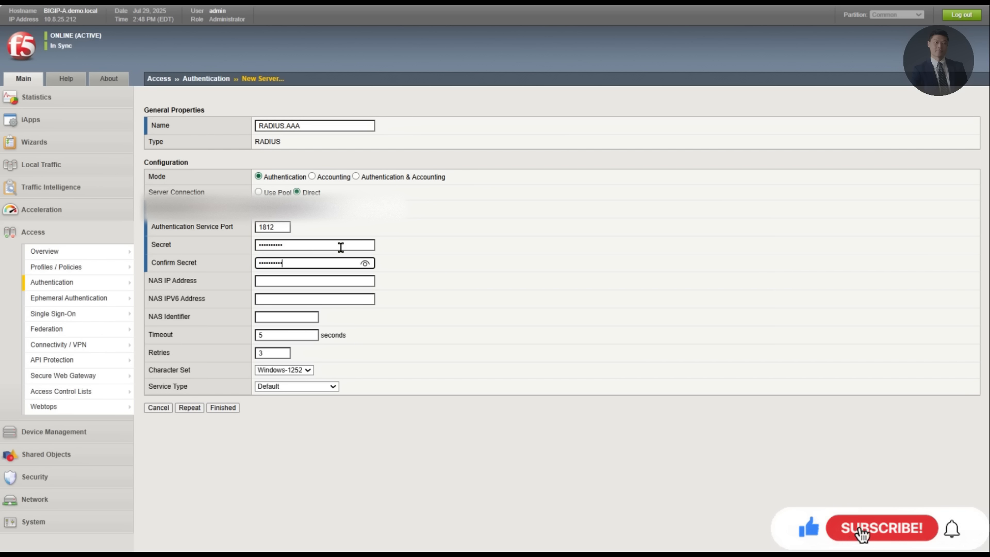
left_click(292, 375)
left_click(273, 388)
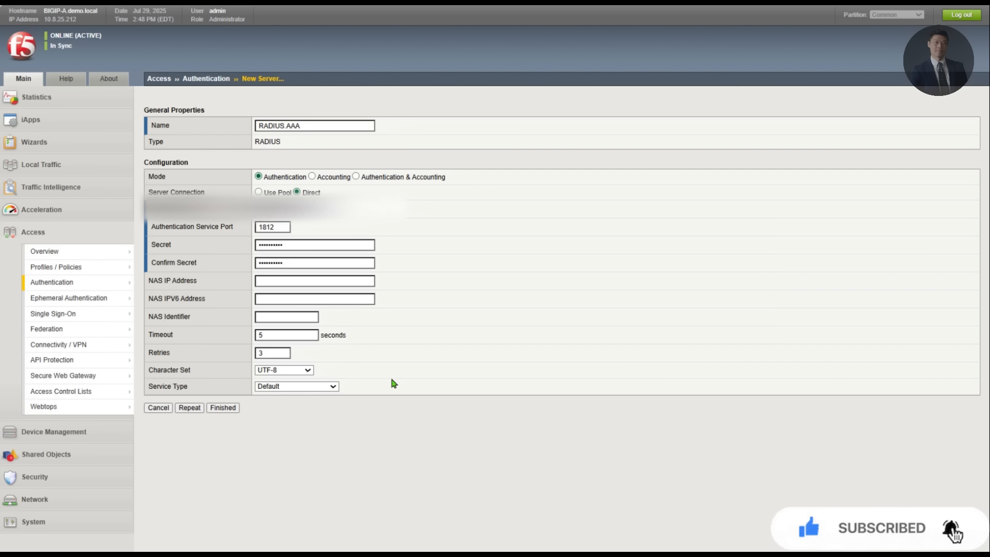
left_click(216, 409)
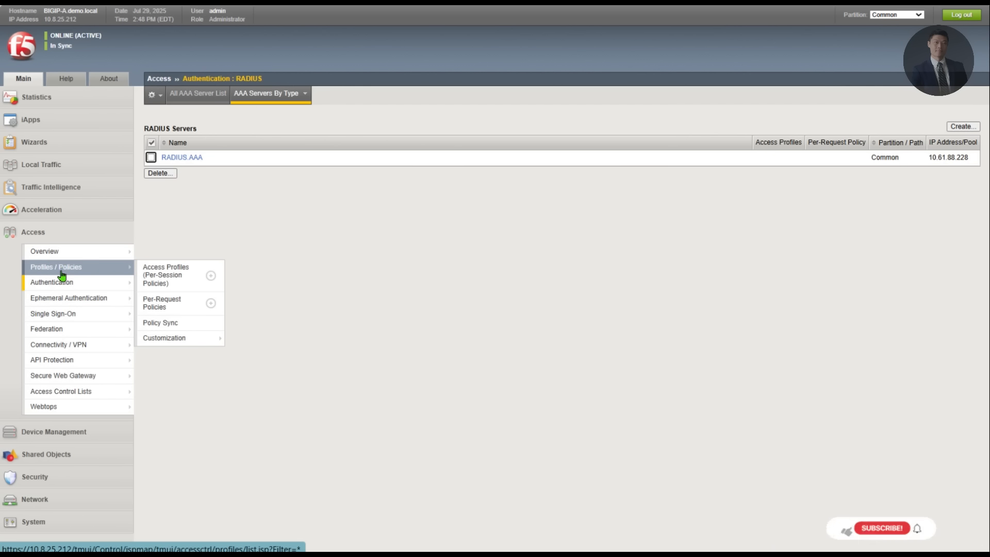
Step: Copy access profile wiki.ap.5 as wiki.ap.7 and open its policy in the Visual Policy Editor
left_click(201, 273)
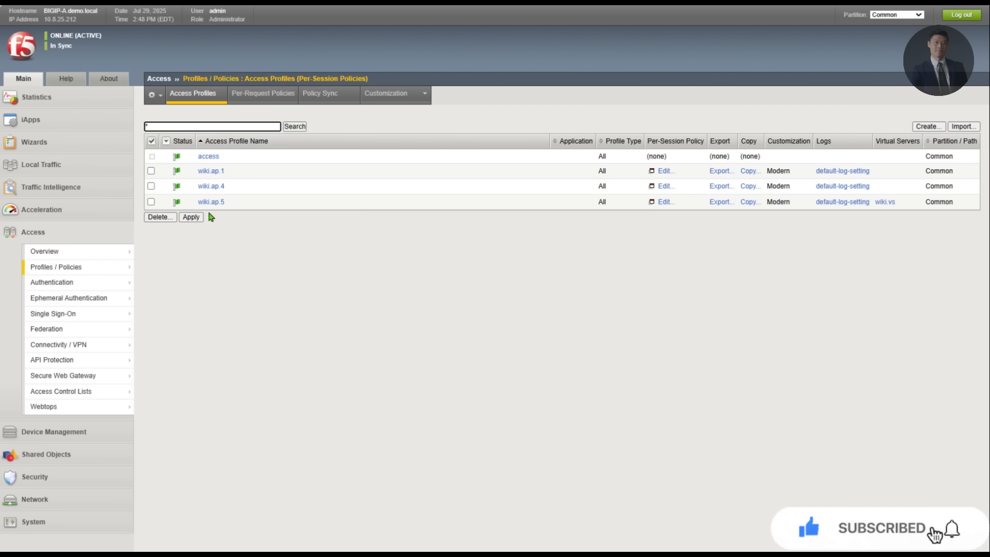
left_click(749, 202)
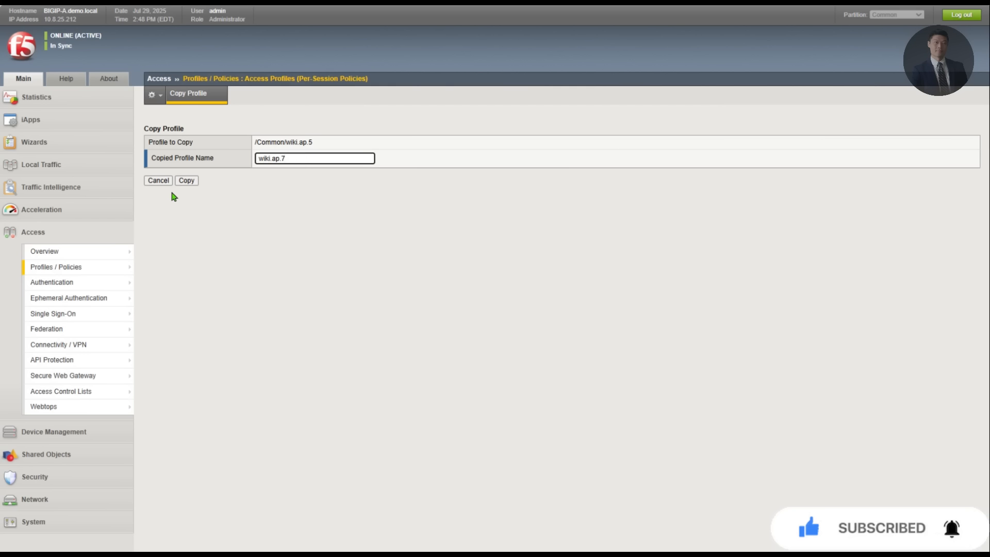
left_click(184, 182)
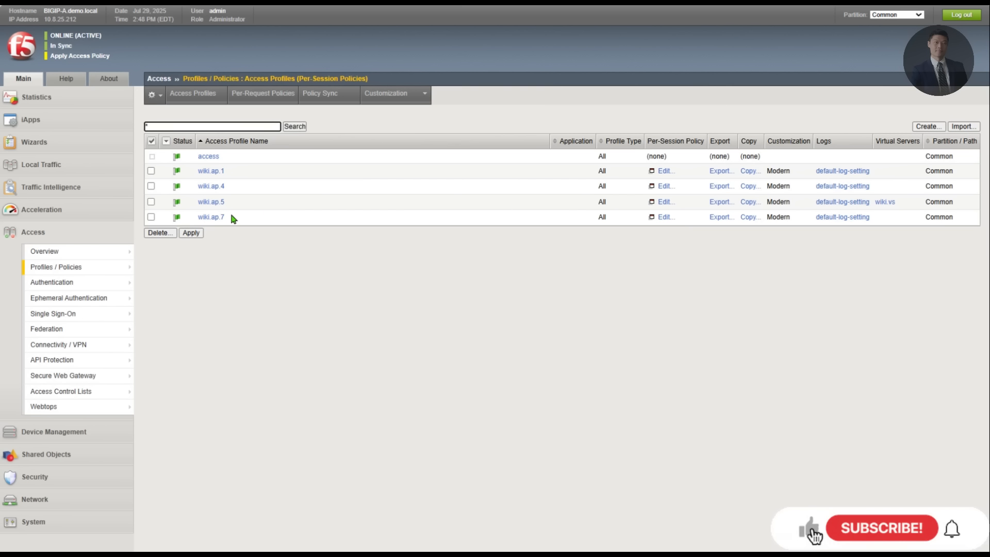
left_click(662, 217)
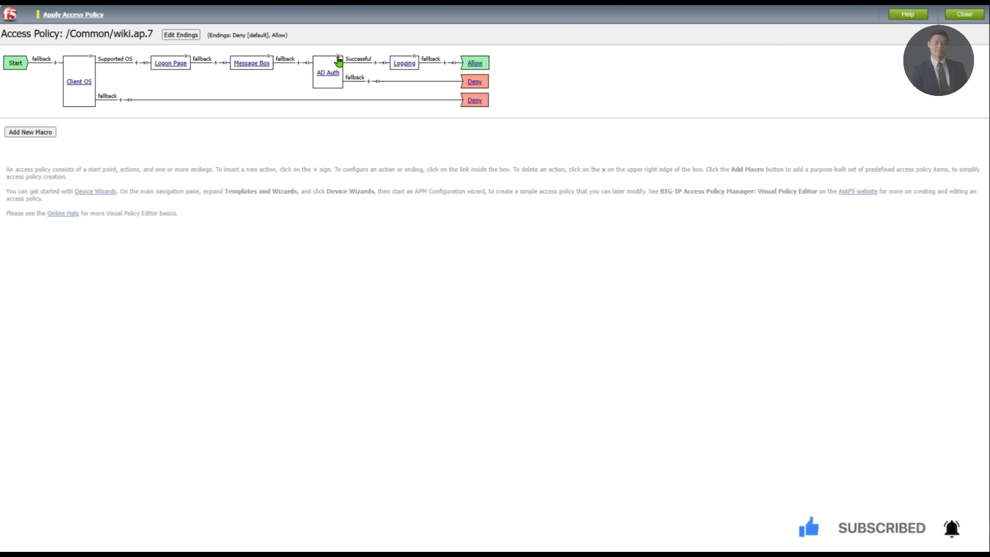
Step: Delete AD Auth, keeping the successful branch, and add a RADIUS Auth item after Message Box
left_click(338, 56)
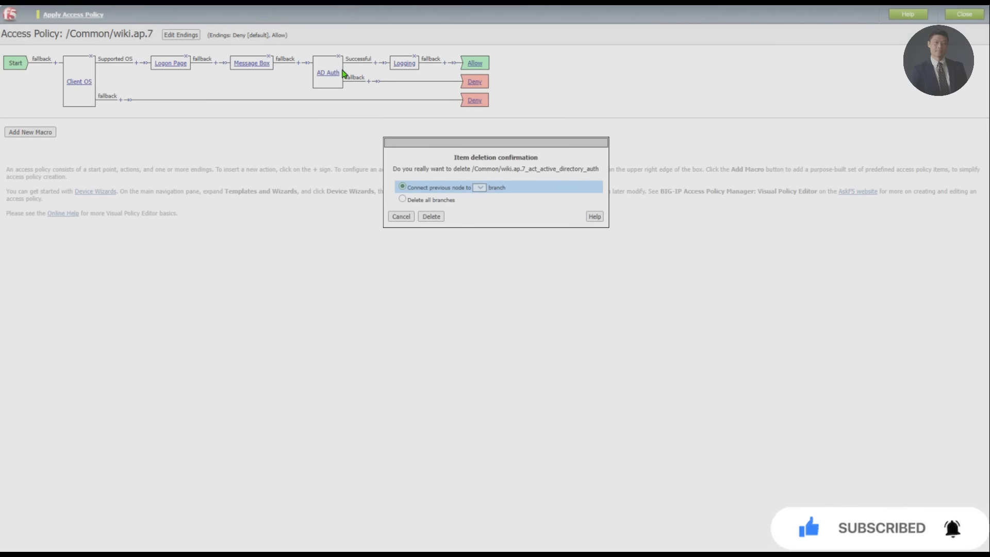
left_click(432, 217)
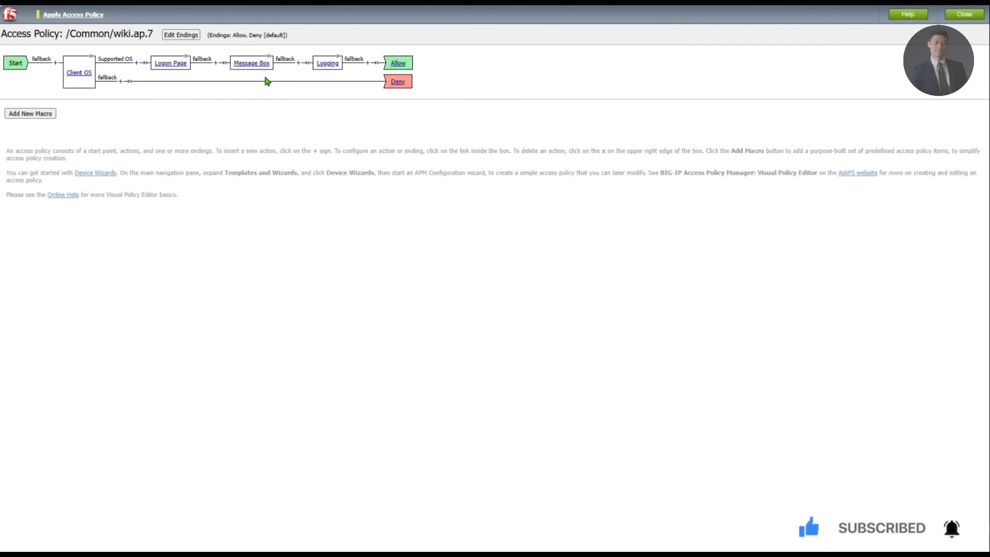
left_click(298, 63)
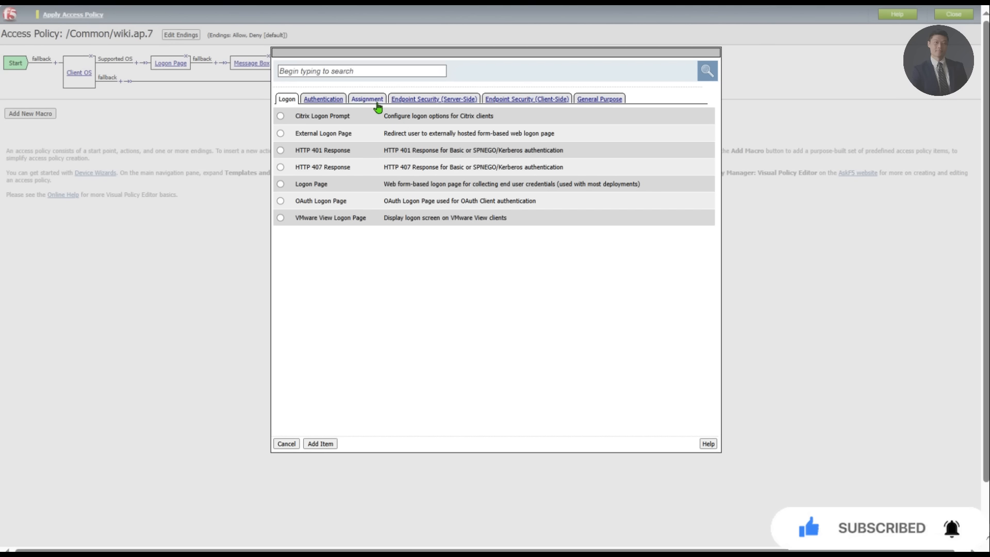
left_click(332, 99)
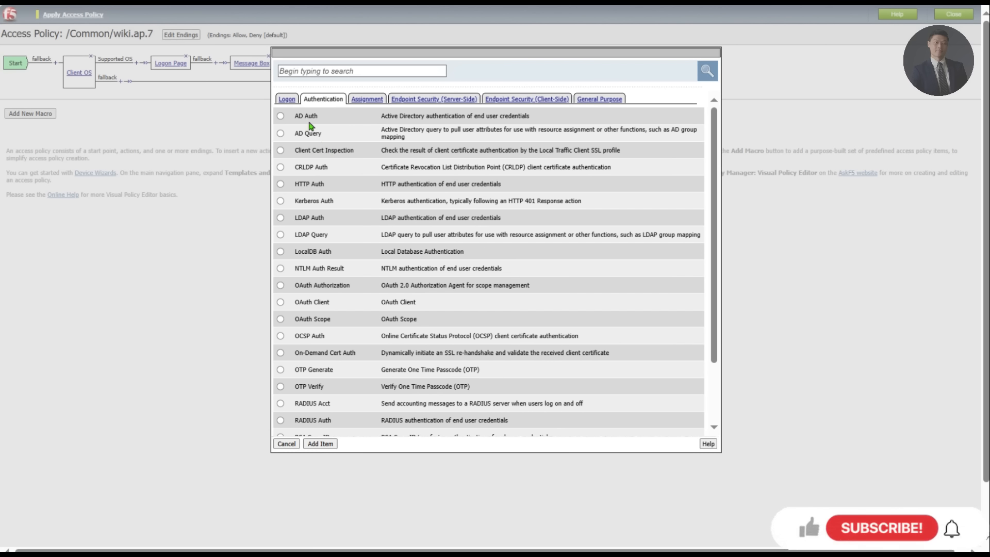
left_click(281, 421)
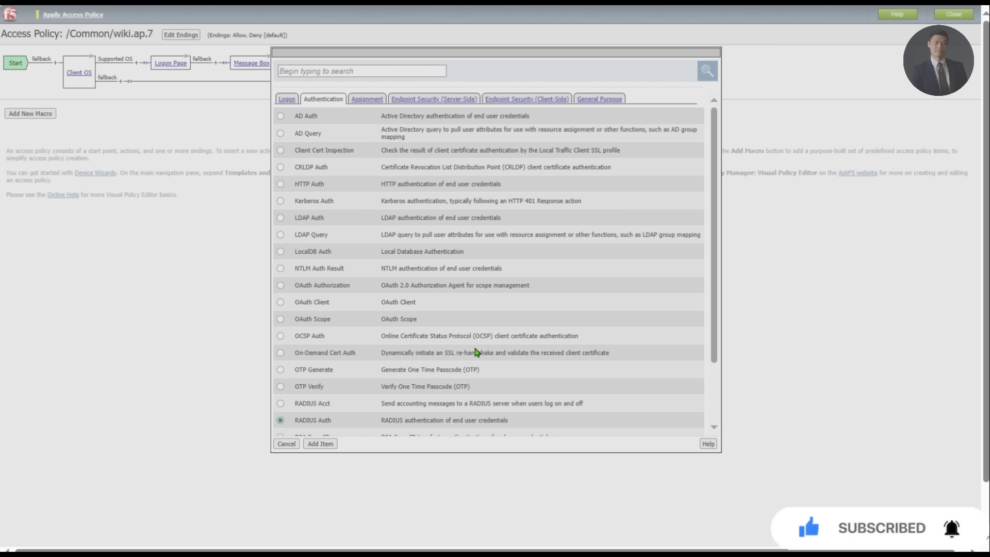
key("Return")
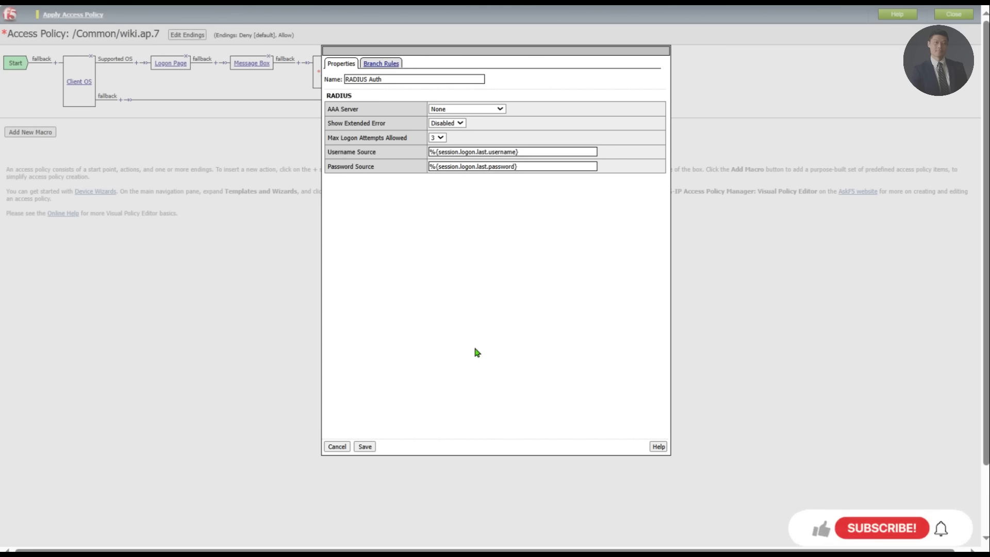
Step: Set RADIUS Auth's AAA server to /Common/RADIUS.AAA, save, and apply the access policy
left_click(488, 110)
left_click(475, 143)
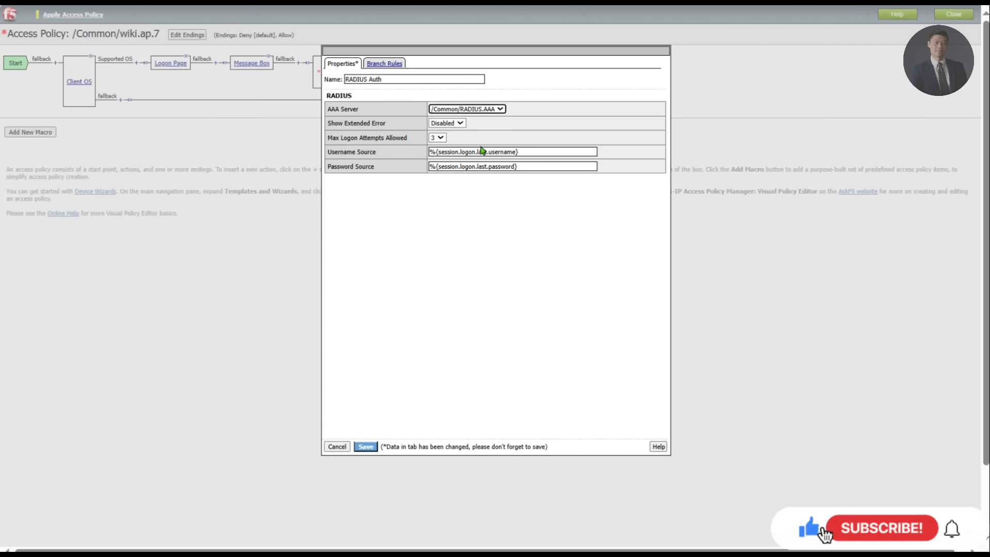
left_click(367, 448)
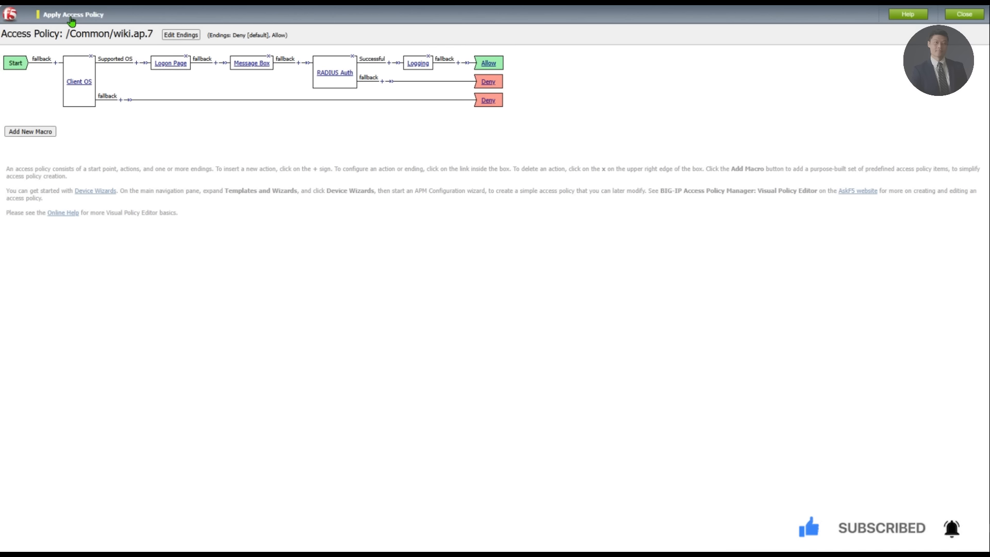
left_click(71, 17)
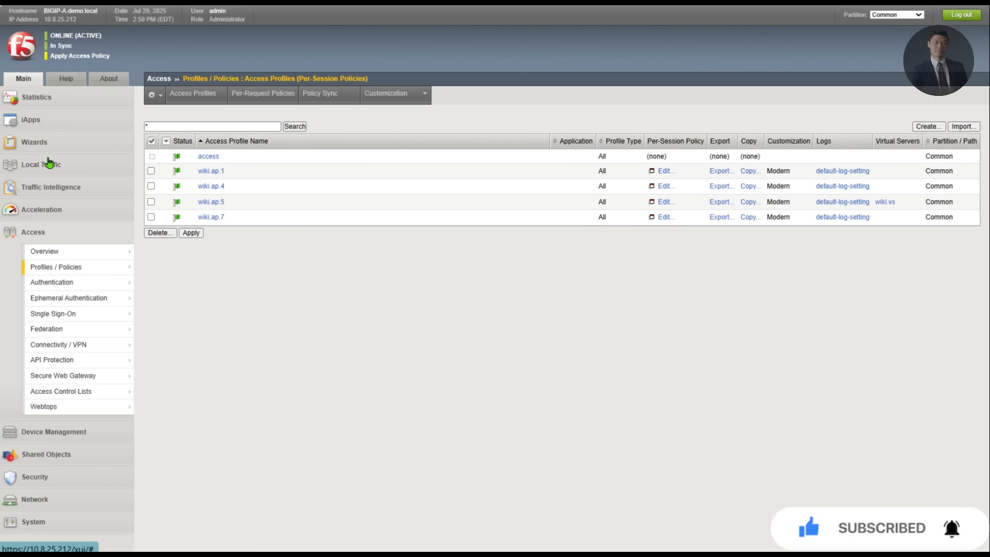
Step: Open the wiki.vs virtual server's properties from Local Traffic > Virtual Servers and scroll down
left_click(49, 163)
left_click(77, 200)
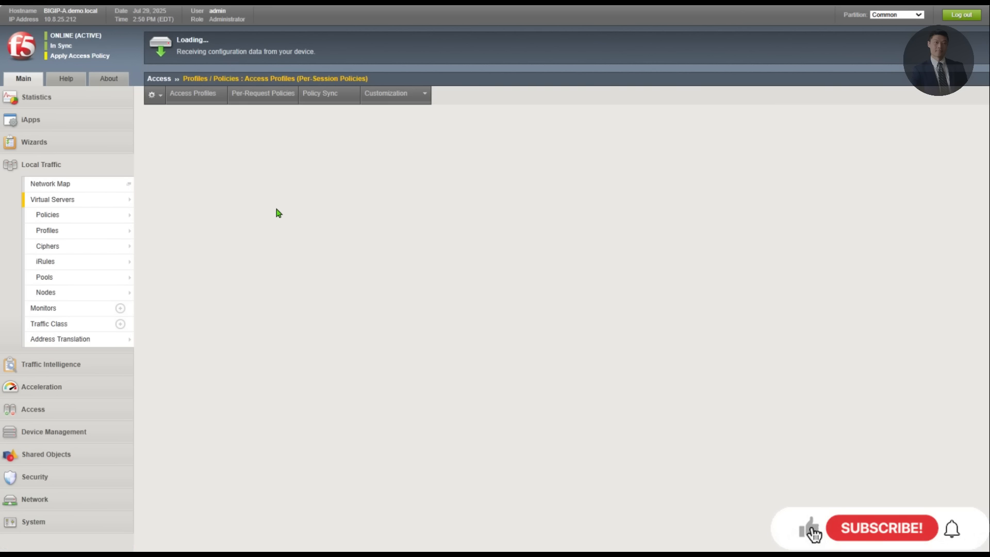
left_click(209, 157)
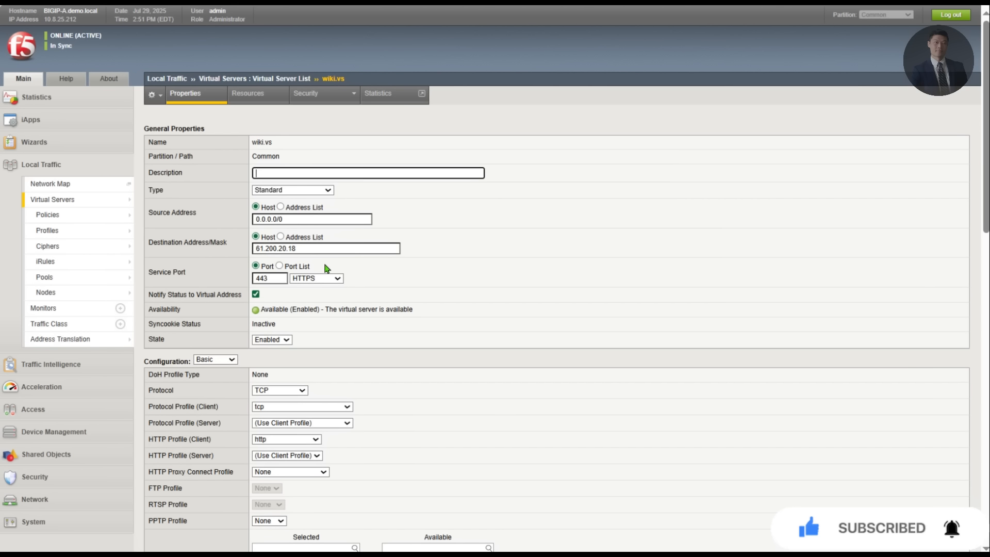
scroll(327, 268, "down", 5)
scroll(319, 429, "down", 10)
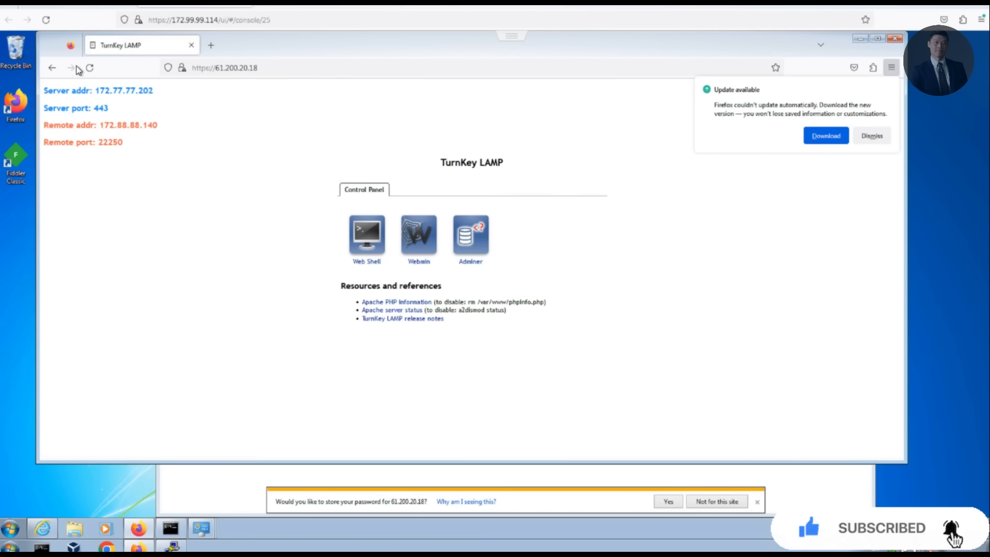
Step: Reload the site and load 61.200.20.18 without the my.logout.php3 path
left_click(91, 68)
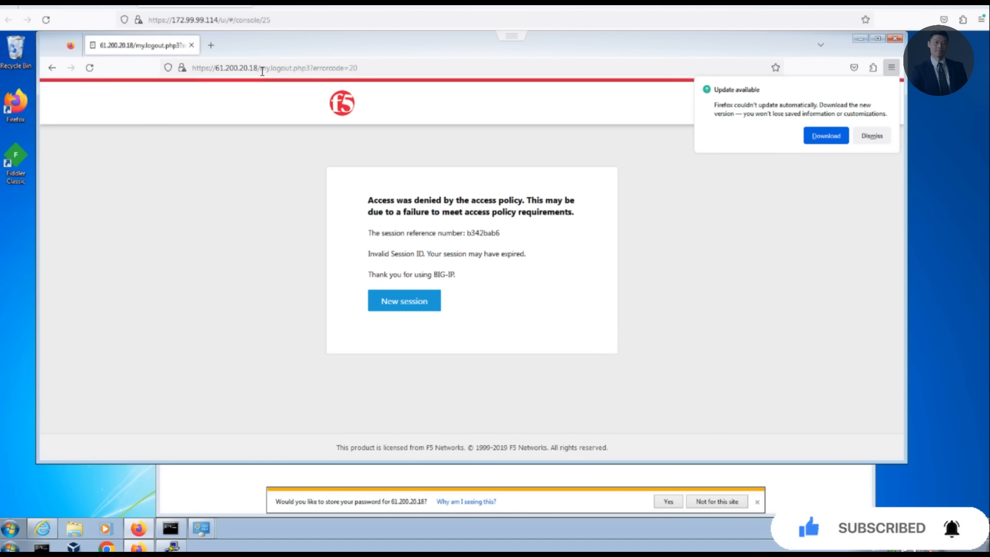
left_click_drag(262, 72, 458, 70)
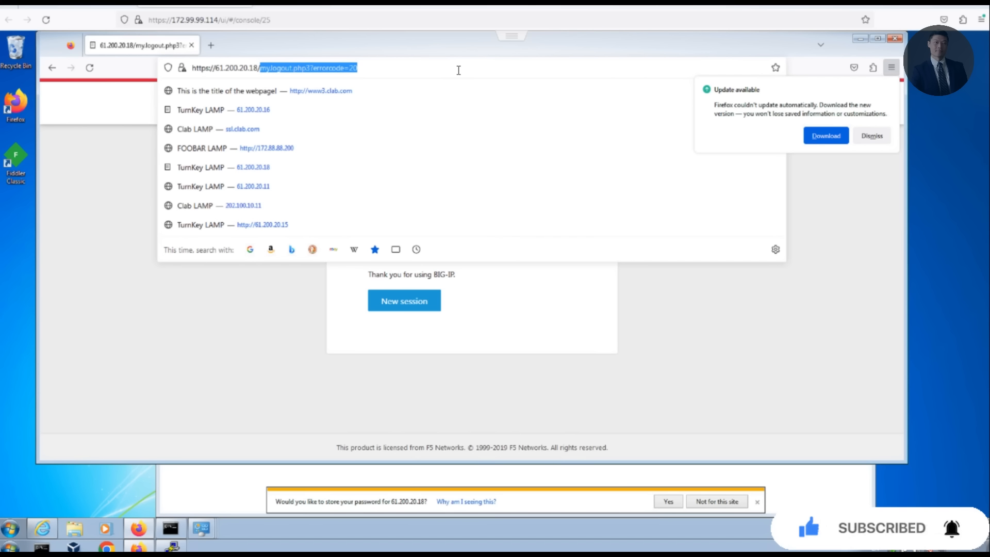
key("BackSpace")
key("Return")
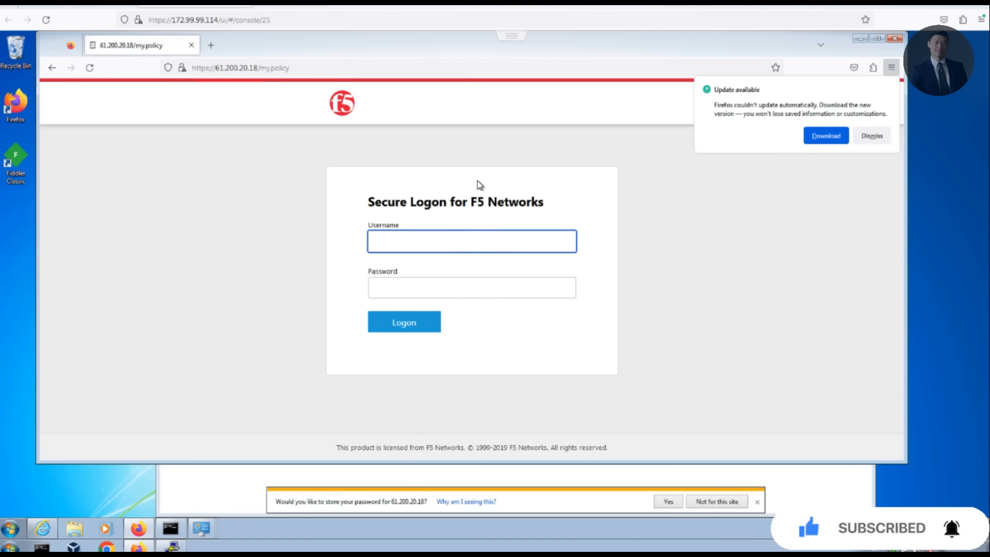
Step: Log on with the test user's username and password, save the login, and continue to the site
type("test1")
key("Tab")
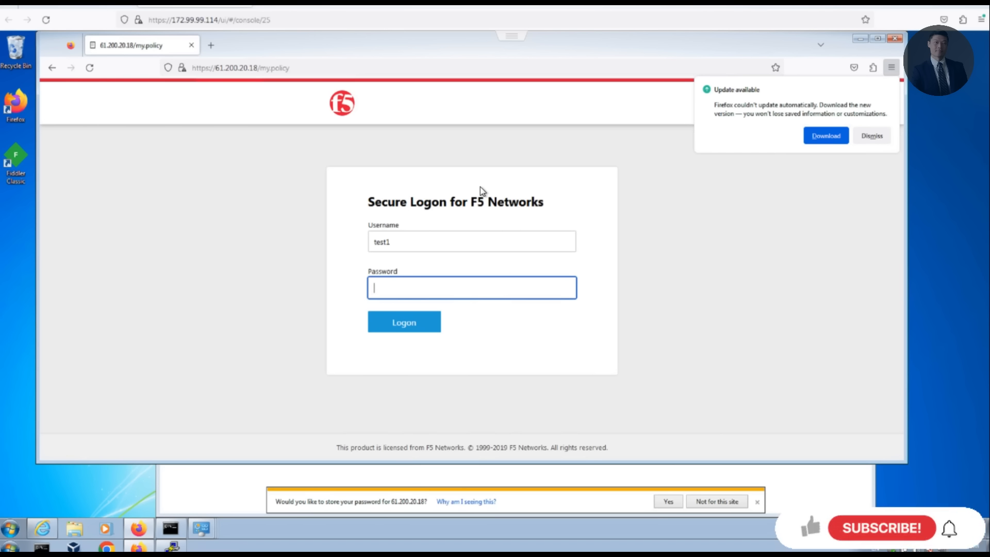
type("test1")
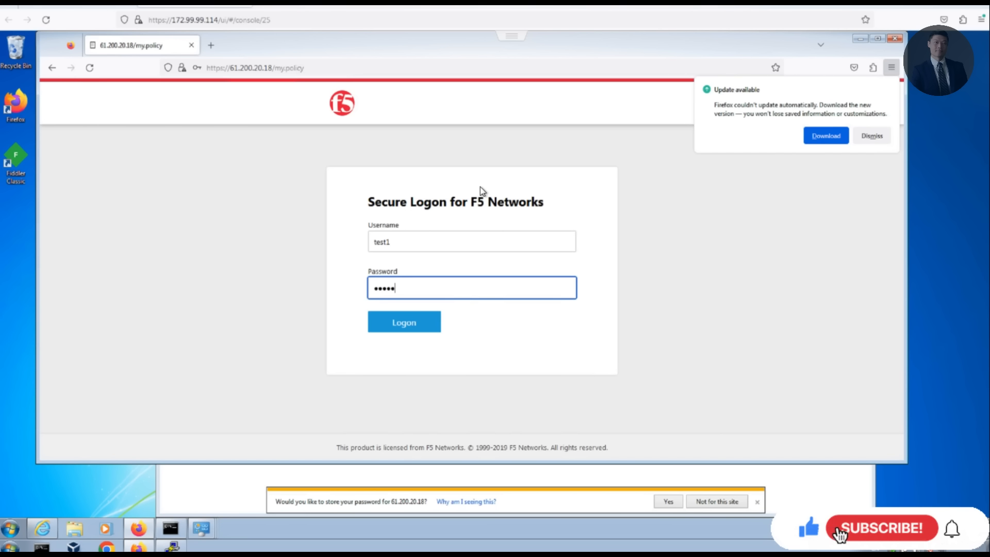
type("test1")
key("Return")
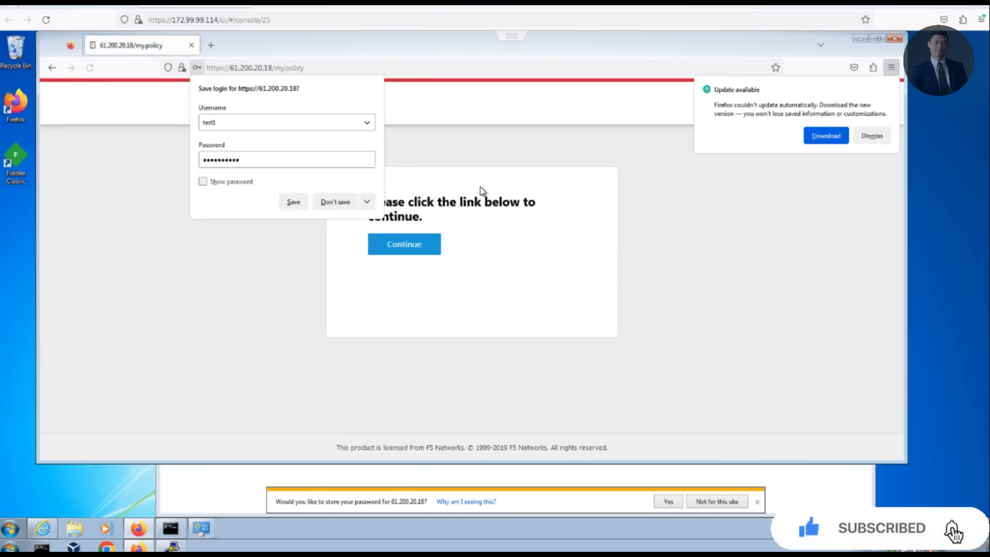
left_click(294, 203)
left_click(419, 249)
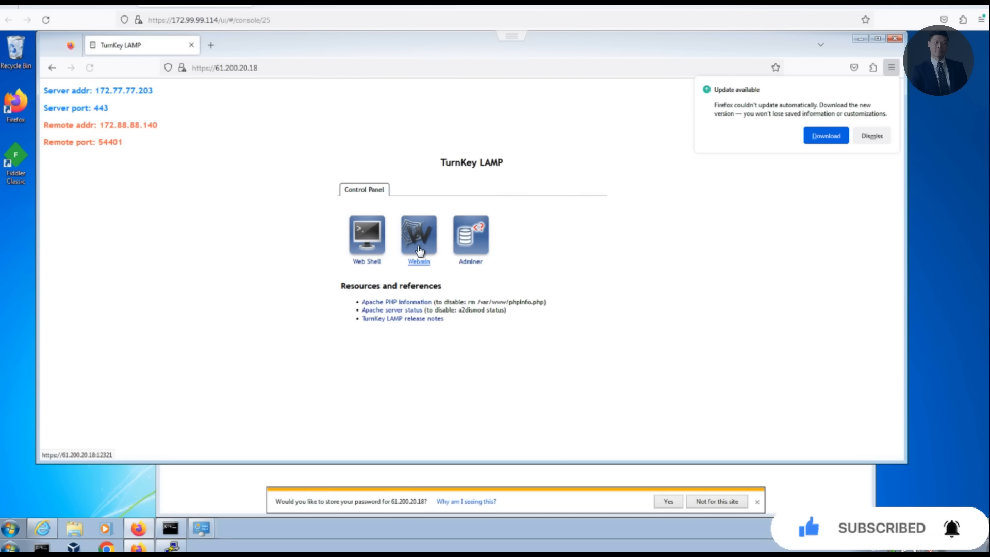